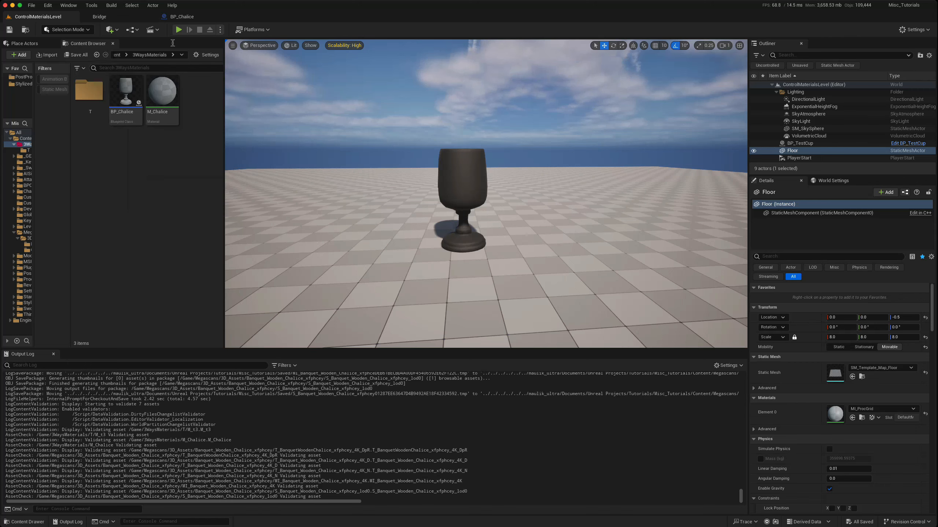
- Open the M_Chalice material and connect a new Constant3Vector node to its Base Color input
click(183, 17)
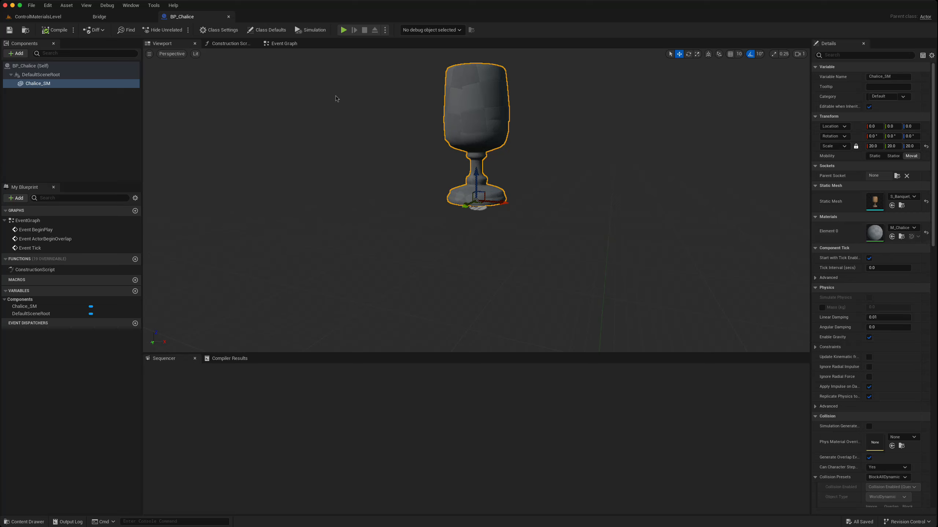
click(37, 17)
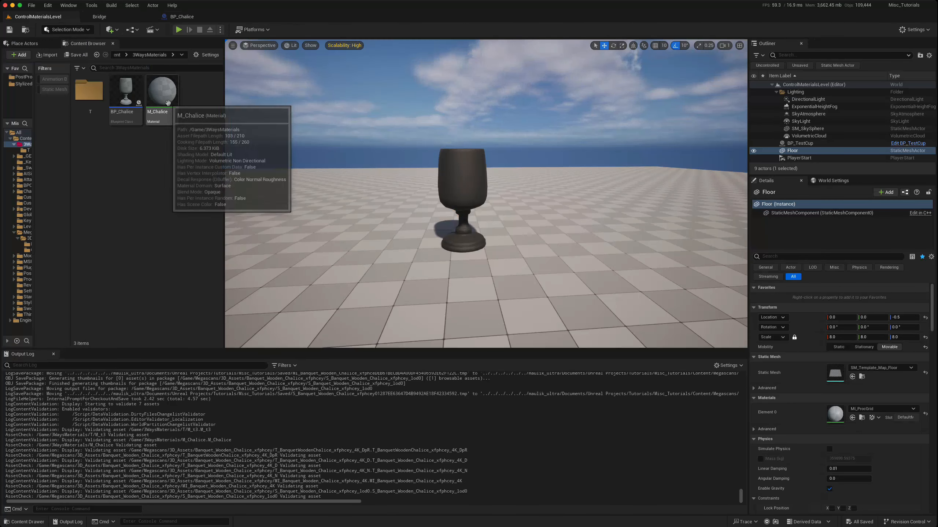
double_click(167, 100)
right_drag(282, 223, 442, 224)
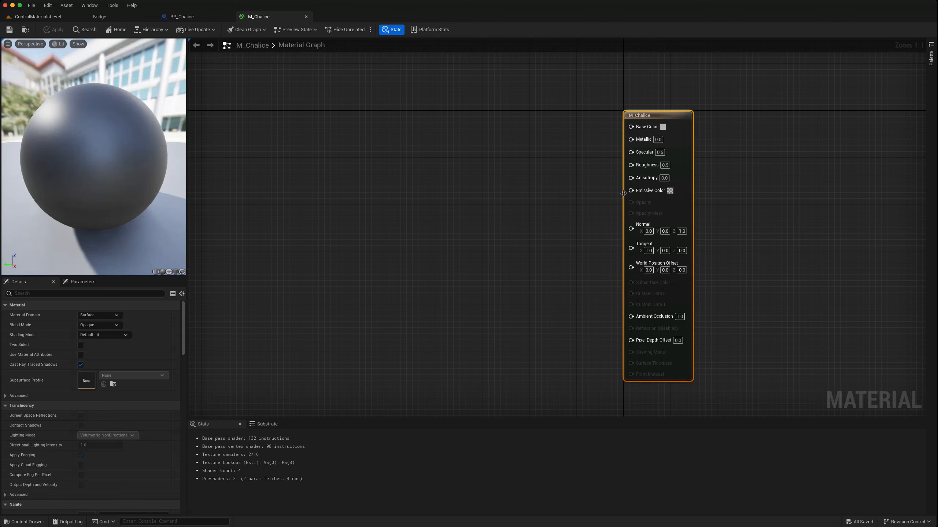
click(339, 110)
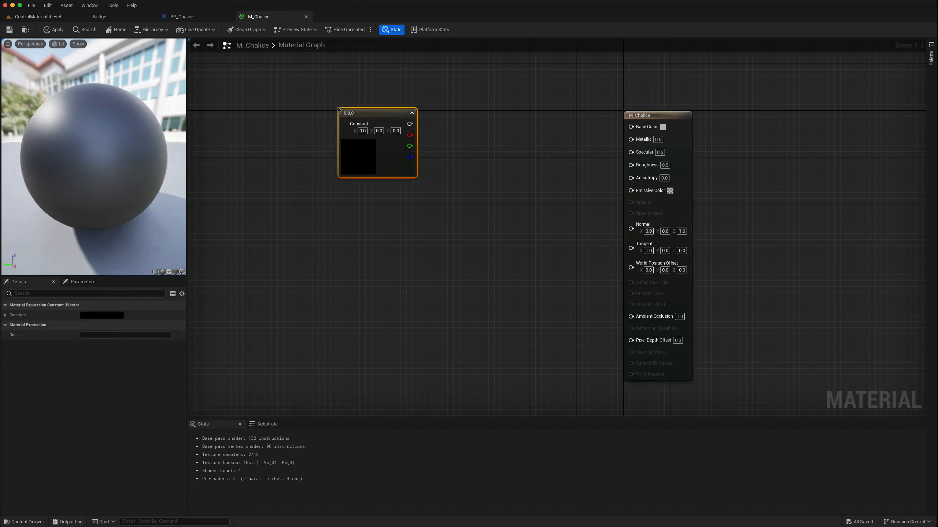
drag(410, 124, 636, 128)
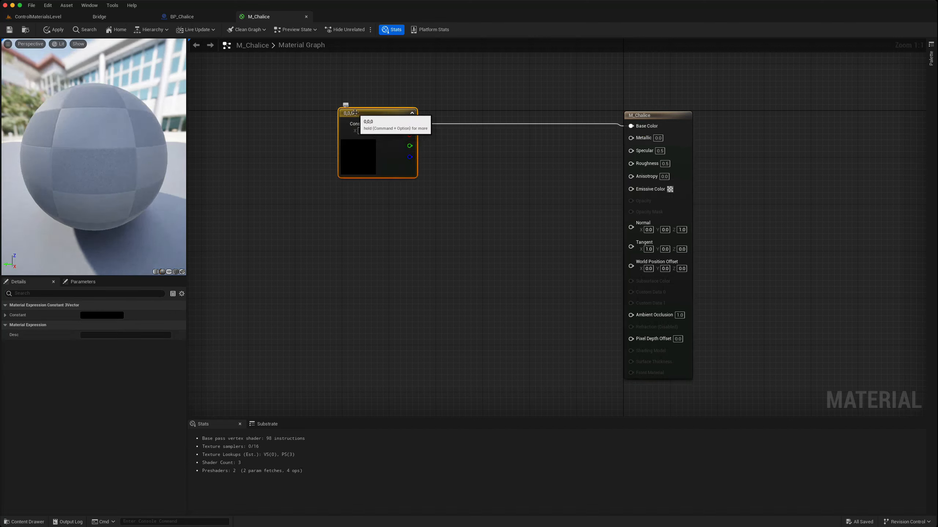
- Convert the constant vector node to a parameter named Color
right_click(355, 113)
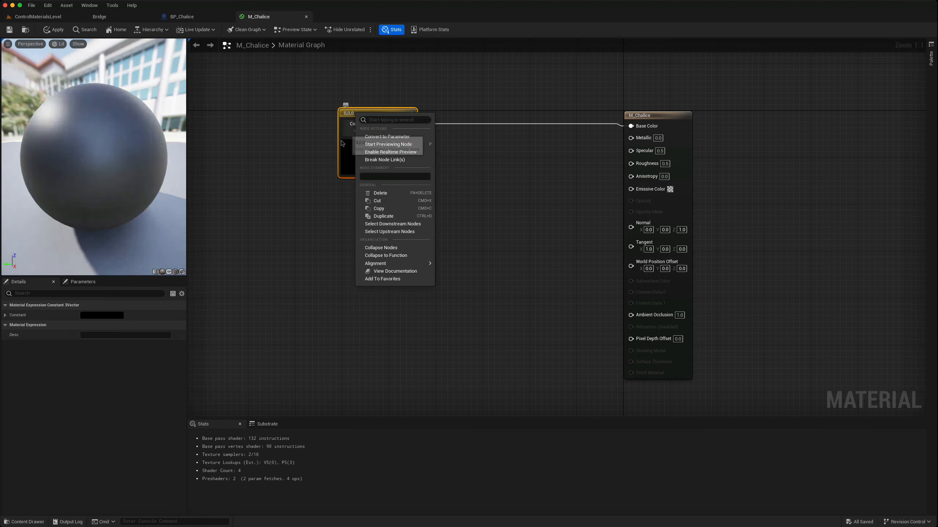
click(375, 136)
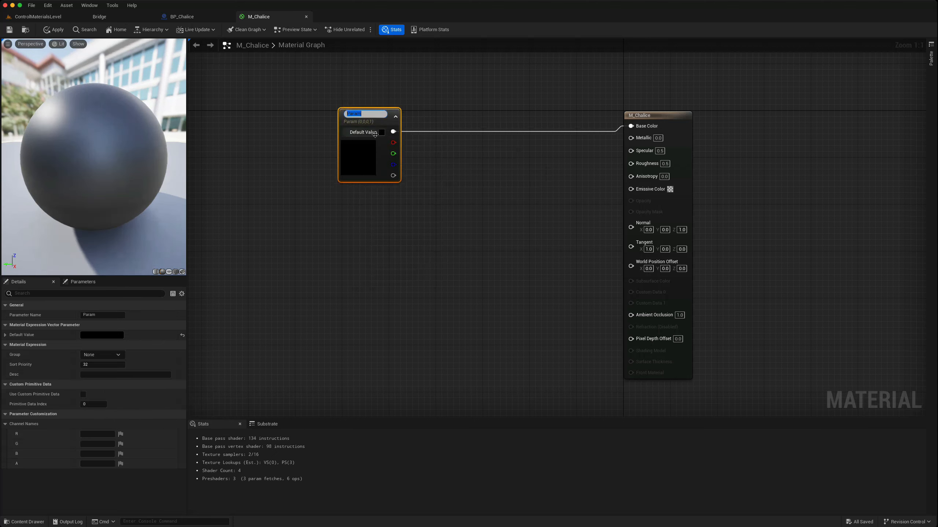
text(Color)
key(Return)
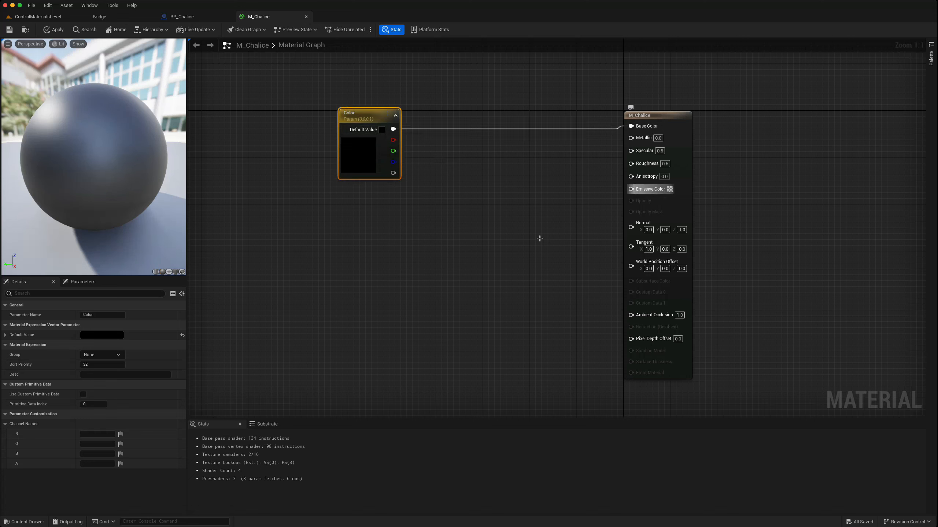
- Add a scalar parameter named Emissive and place it below the Color node
key(s)
click(364, 268)
text(Emissive)
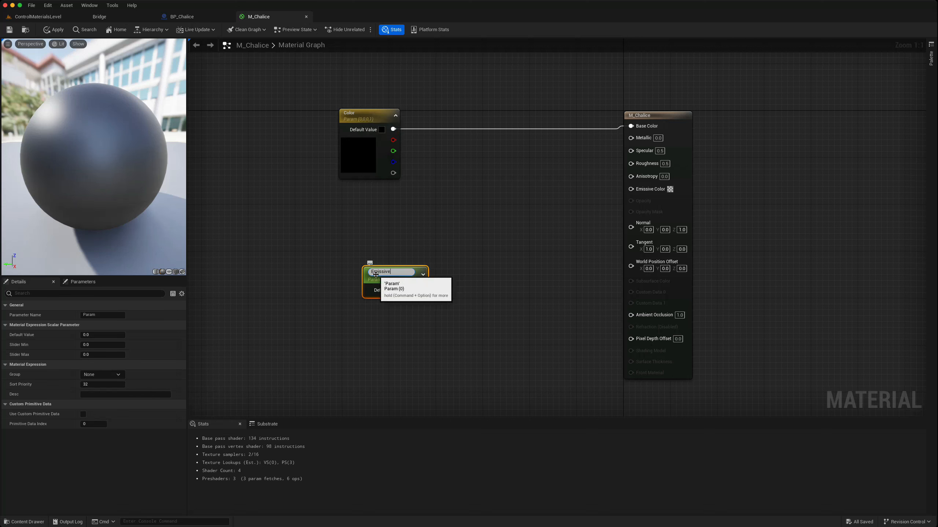
key(Return)
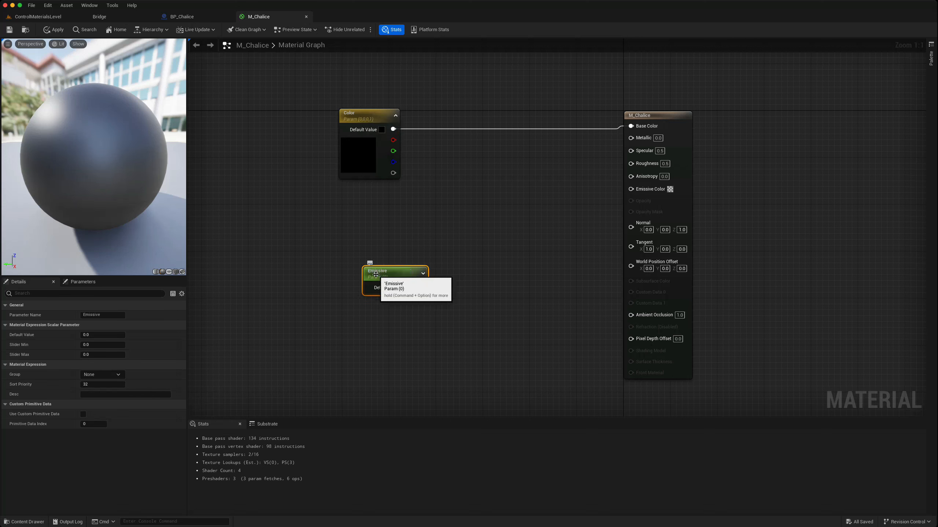
drag(375, 274, 349, 265)
- Multiply Color by Emissive into the material's Emissive Color input, and apply and save the material
drag(393, 129, 481, 215)
text(multiply)
key(Return)
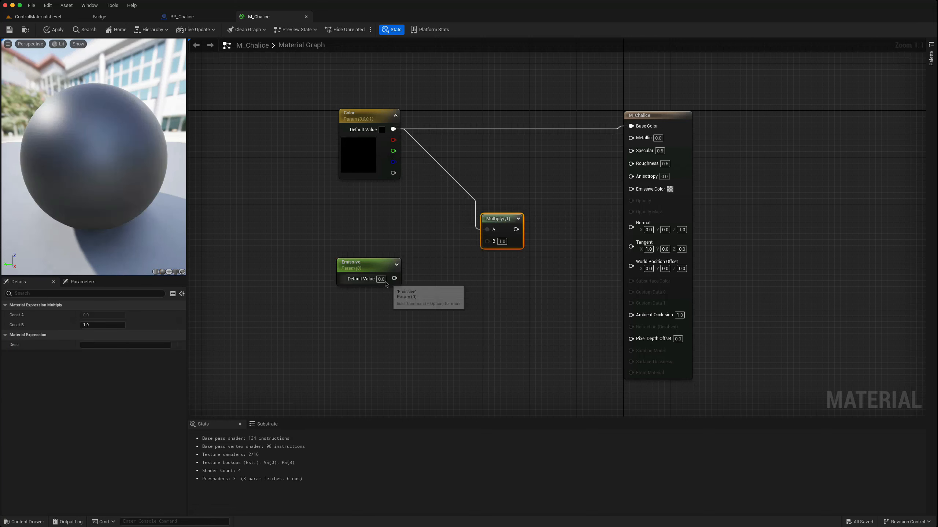
drag(409, 272, 632, 189)
click(55, 30)
click(9, 30)
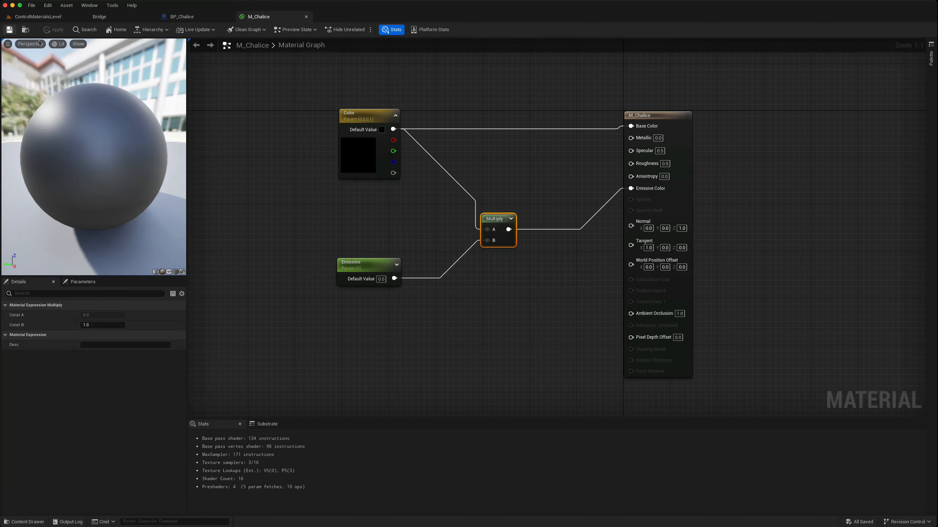
- Open the Event Graph of the BP_Chalice blueprint
click(175, 16)
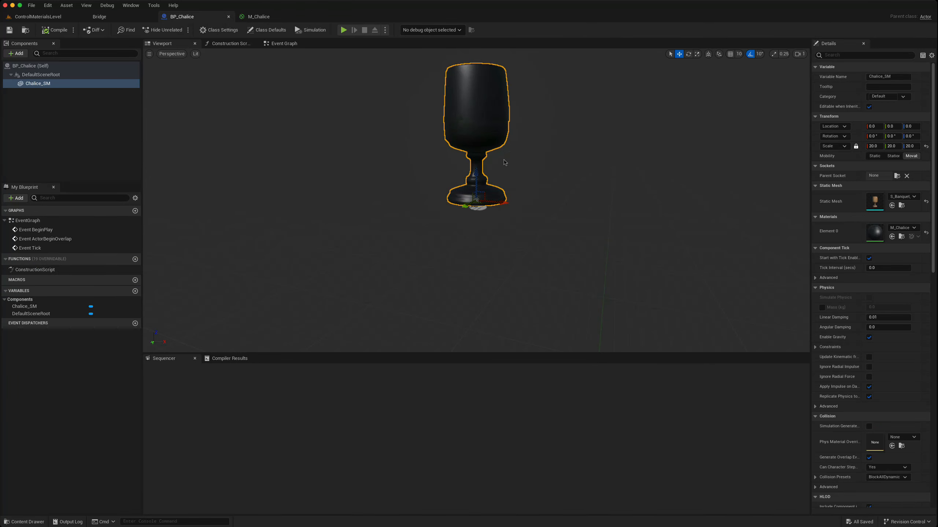
click(37, 17)
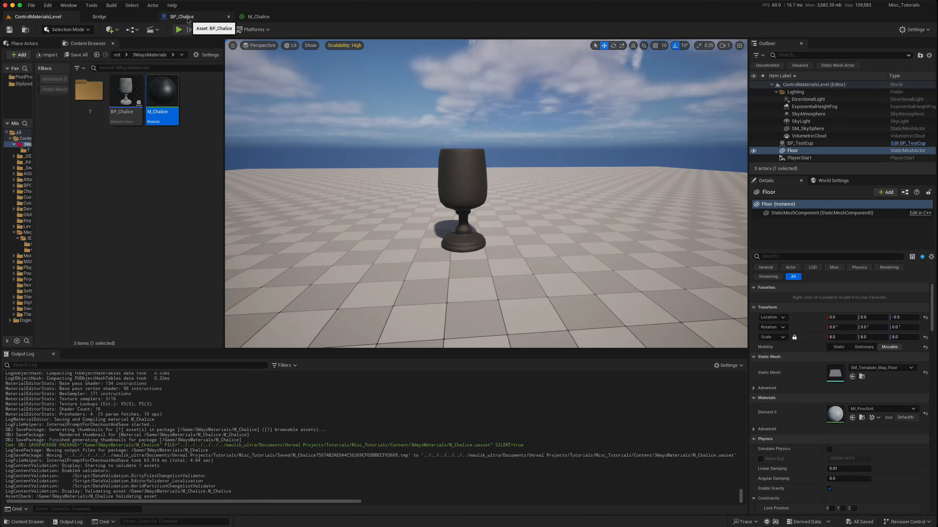
click(187, 17)
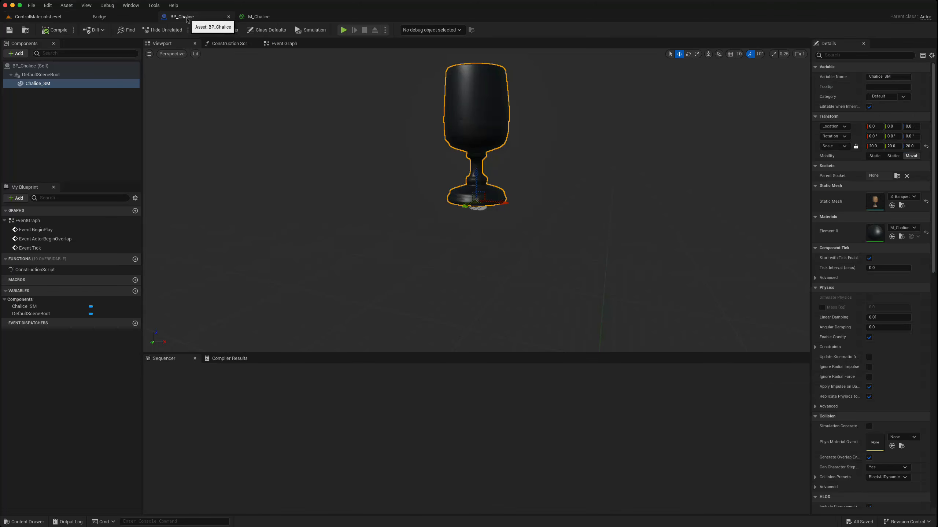
click(281, 44)
right_drag(458, 237, 437, 250)
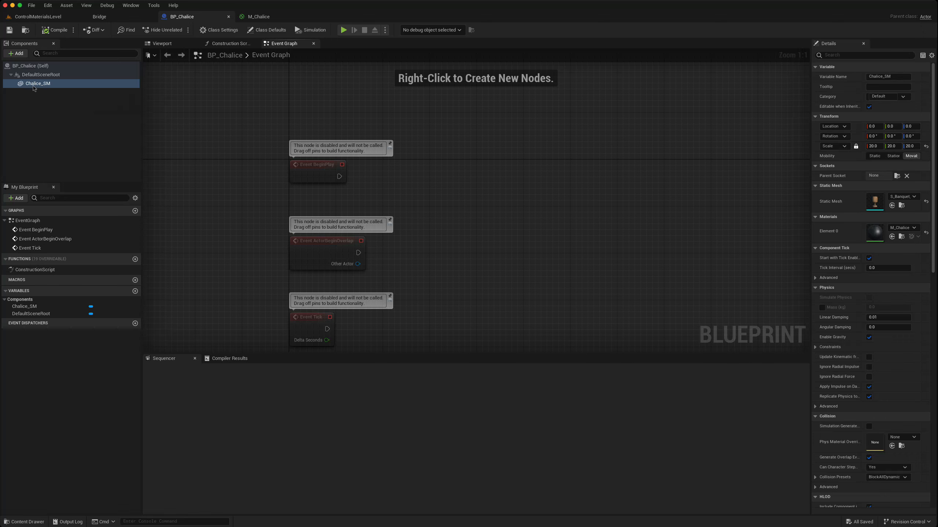
- Add a Chalice_SM reference to the graph and create a Create Dynamic Material Instance node from it
drag(37, 84, 414, 201)
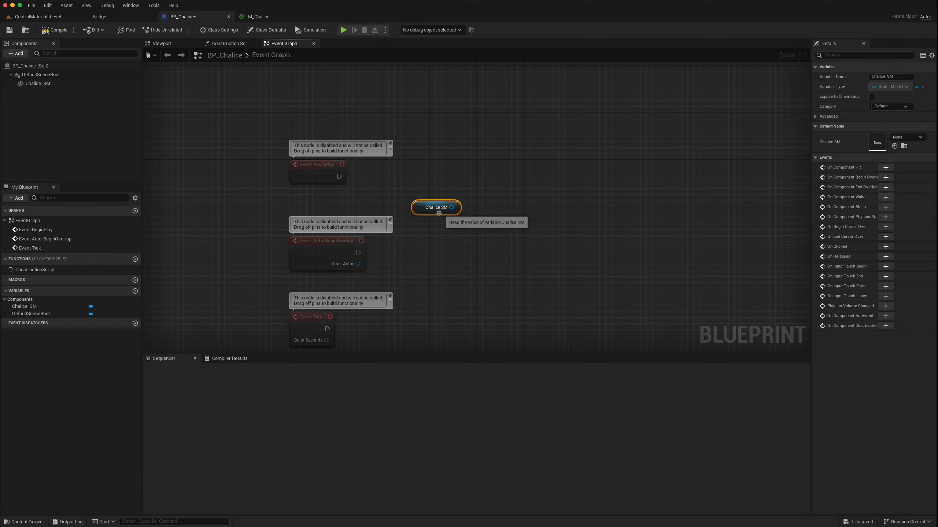
drag(519, 181, 517, 176)
text(cre)
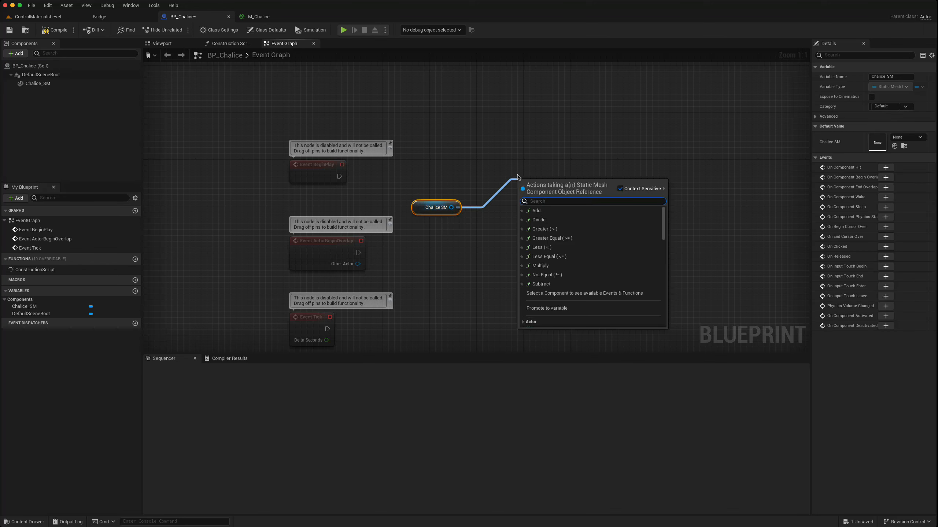
text(a d)
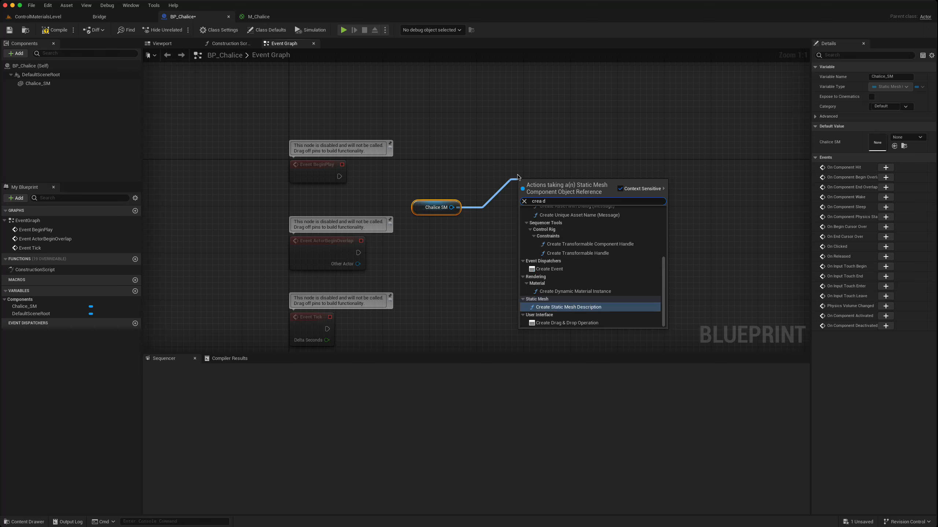
text(yn)
key(Return)
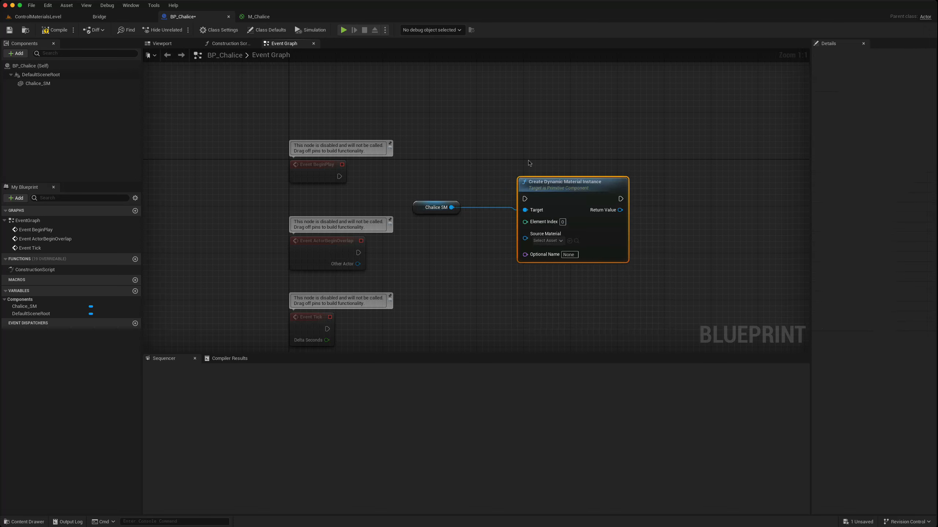
- Connect Event BeginPlay to Create Dynamic Material Instance and move that node farther from the Chalice SM reference
drag(526, 199, 340, 176)
right_drag(457, 255, 361, 223)
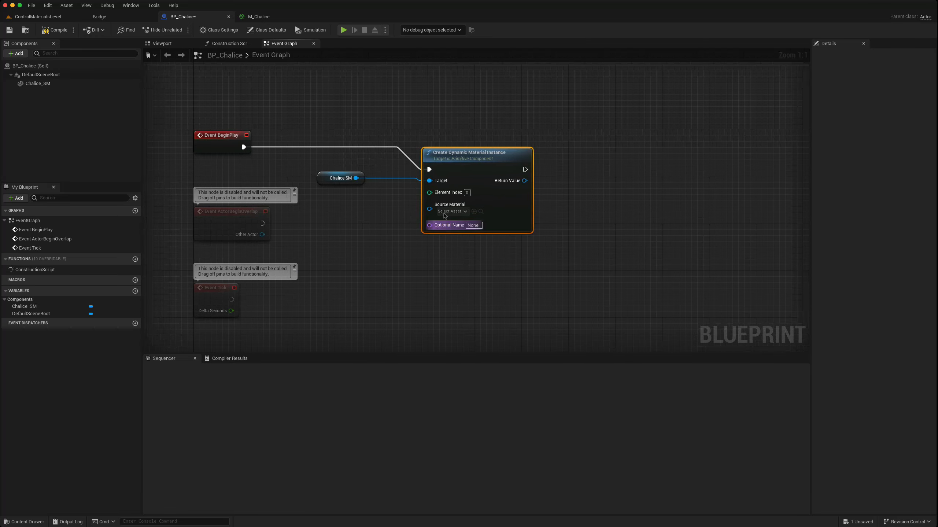
drag(482, 158, 582, 158)
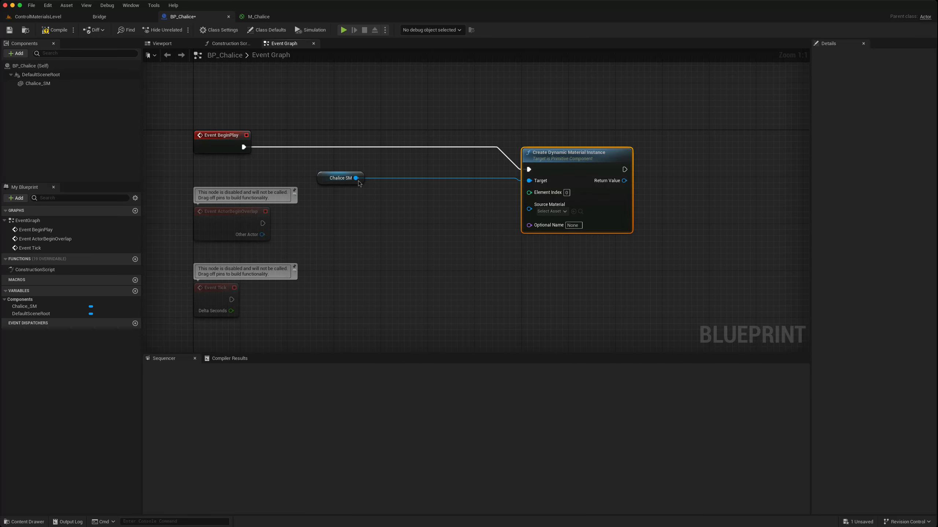
- Add a Get Material node from Chalice SM and connect its return value to the Source Material input
drag(357, 179, 384, 196)
text(get ma)
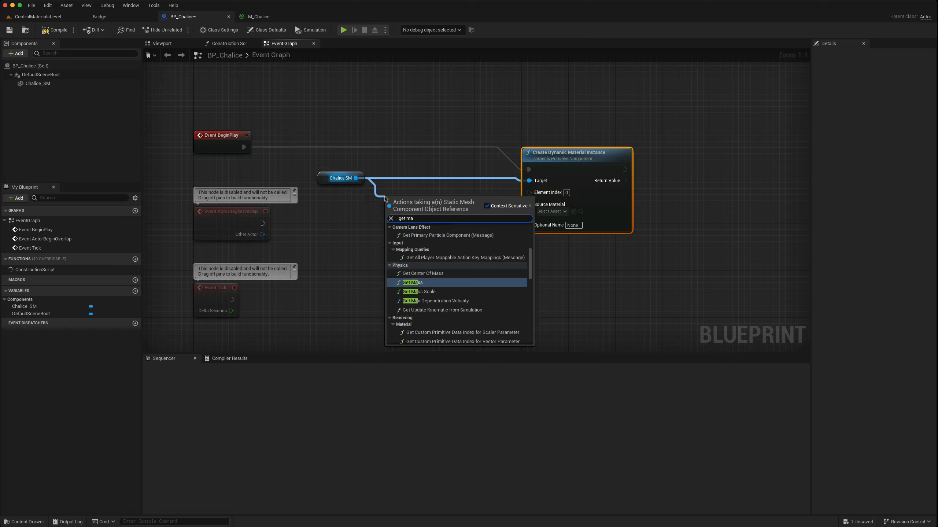
text(ter)
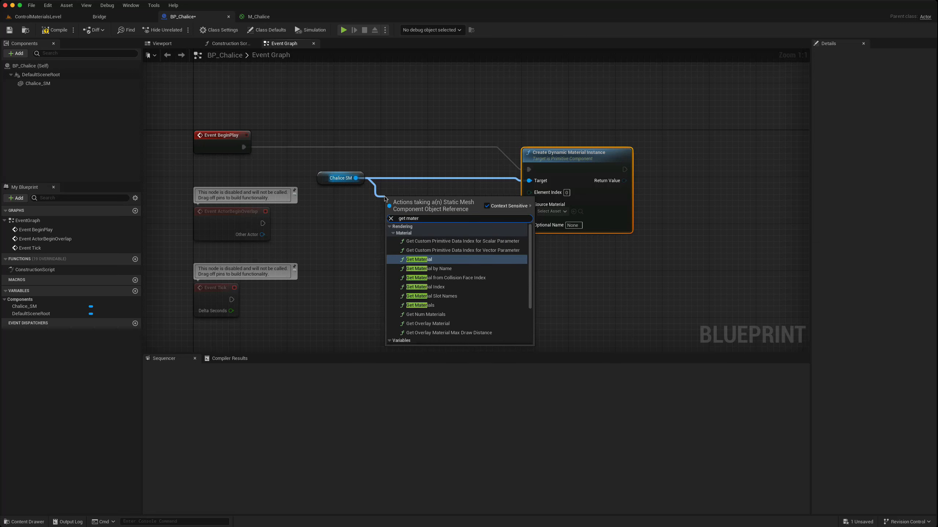
click(425, 260)
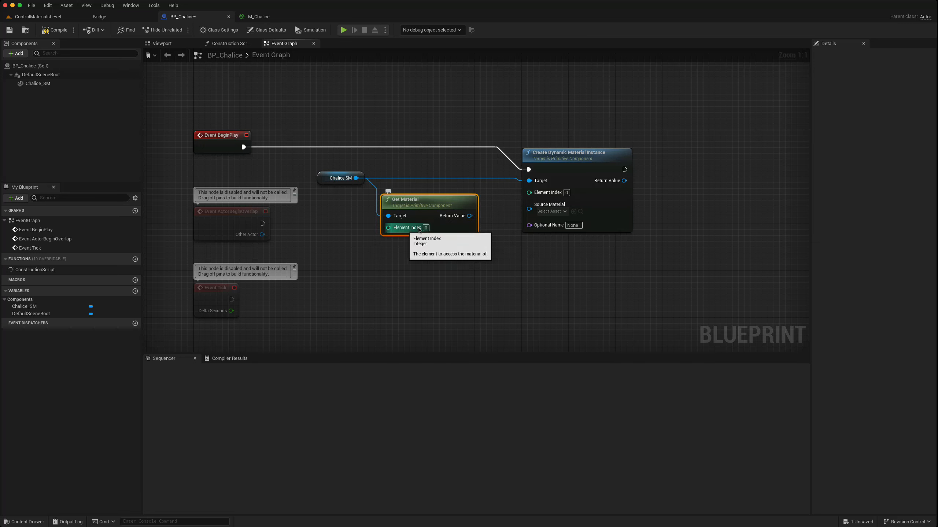
drag(470, 216, 530, 210)
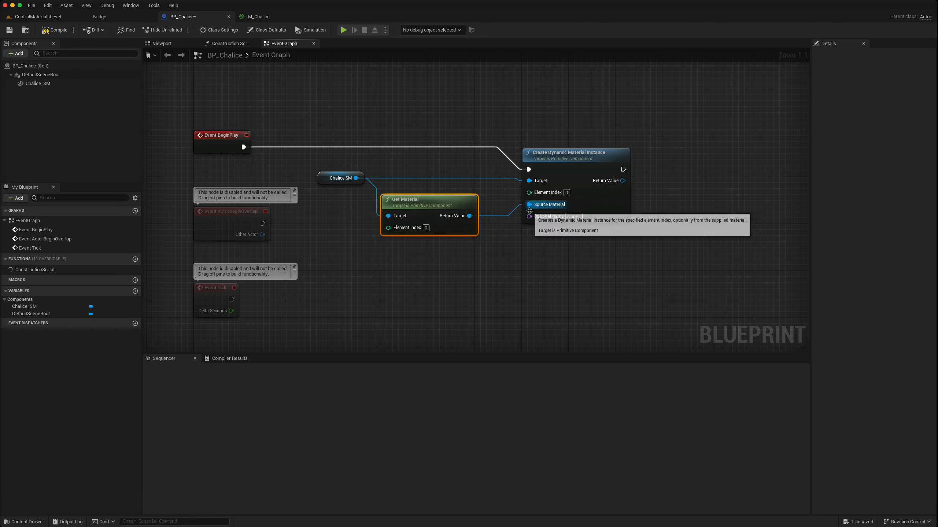
- Add a Set Vector Parameter Value node from the return value of Create Dynamic Material Instance
right_drag(536, 245, 431, 248)
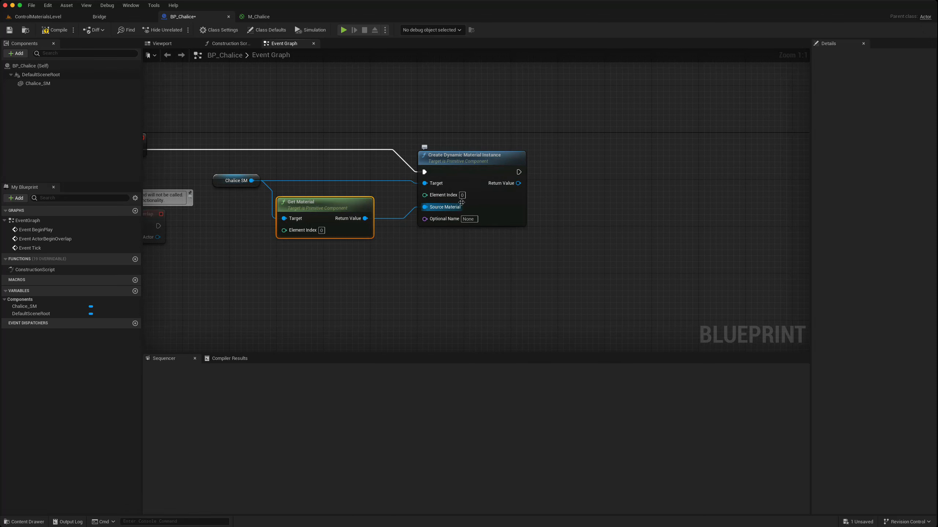
right_drag(577, 199, 538, 203)
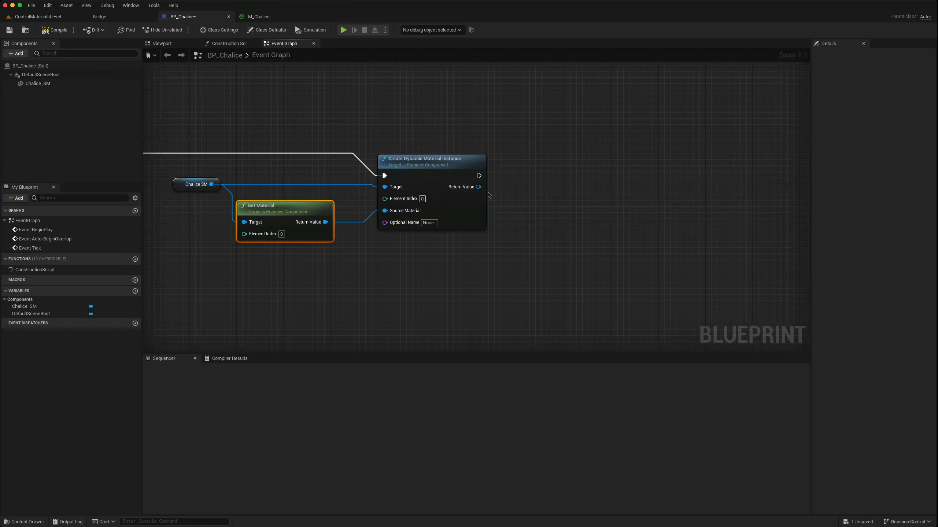
drag(478, 187, 557, 185)
text(set vecot)
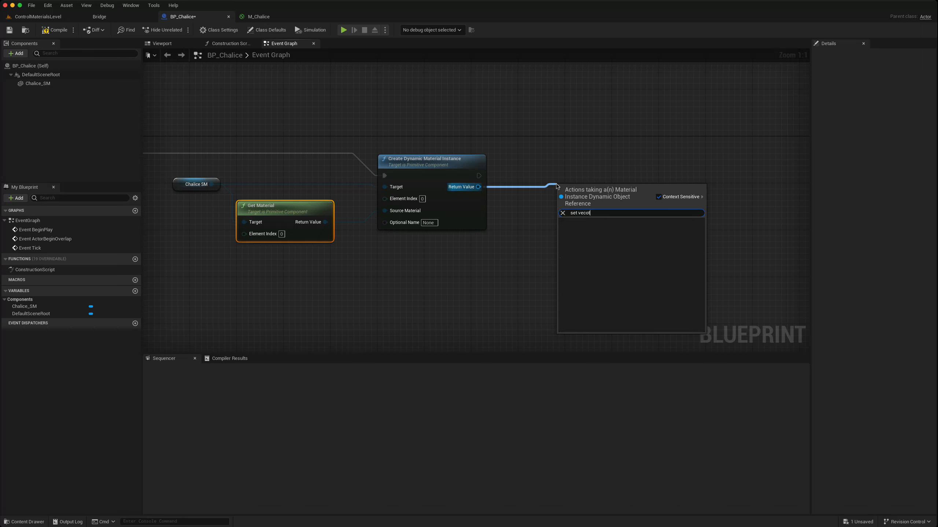
key(BackSpace)
key(BackSpace)
text(tor)
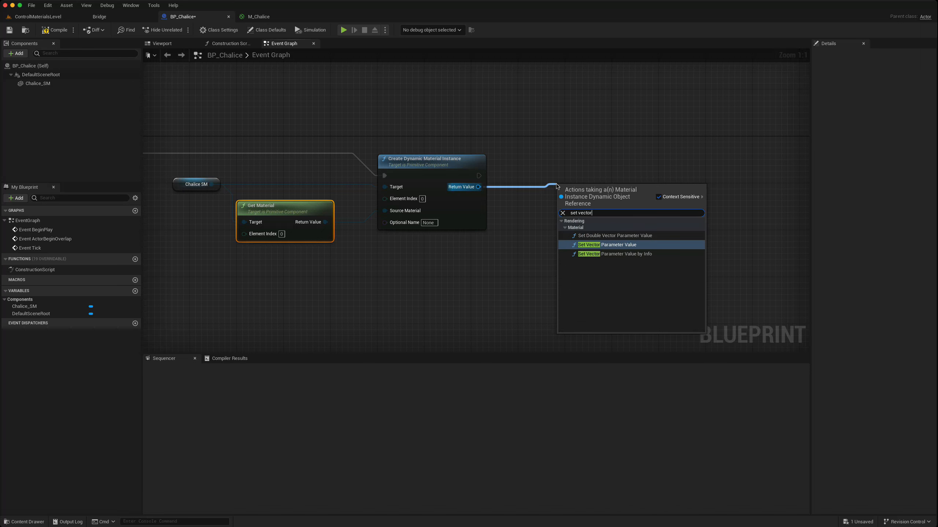
click(596, 246)
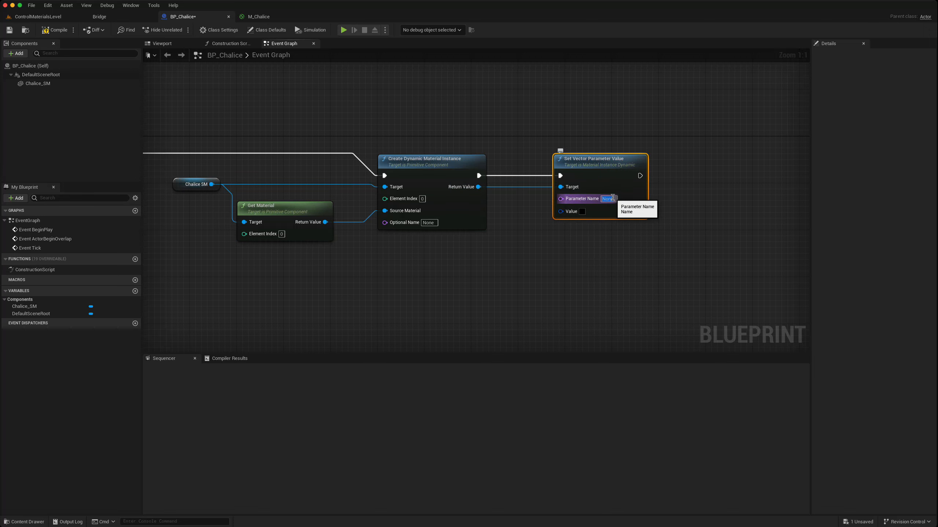
- Set the vector node's Parameter Name to Color, checking it against the parameter in M_Chalice
text(Color)
click(258, 17)
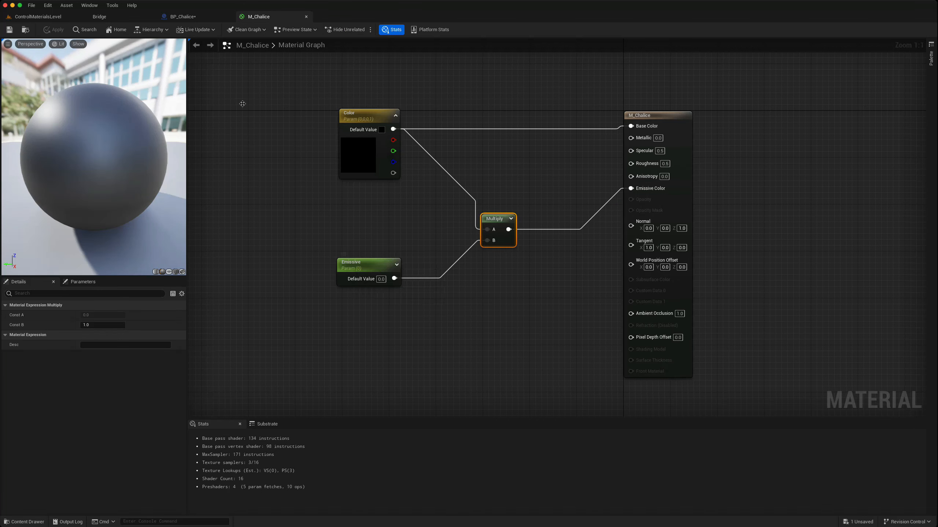
click(182, 17)
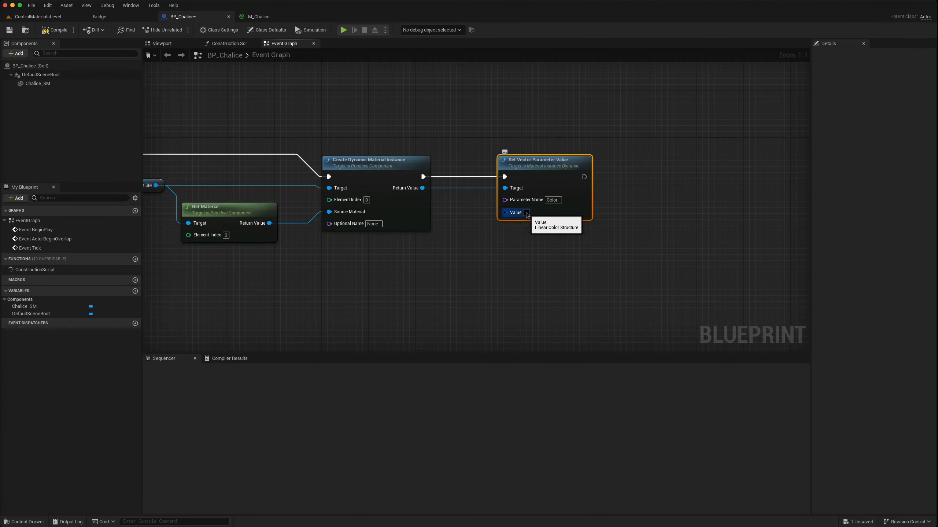
- Set the Value of Set Vector Parameter Value to a bright green, about hex sRGB 51FF42FF
click(526, 213)
mouse_move(570, 275)
mouse_down()
mouse_move(592, 256)
mouse_move(556, 306)
mouse_up()
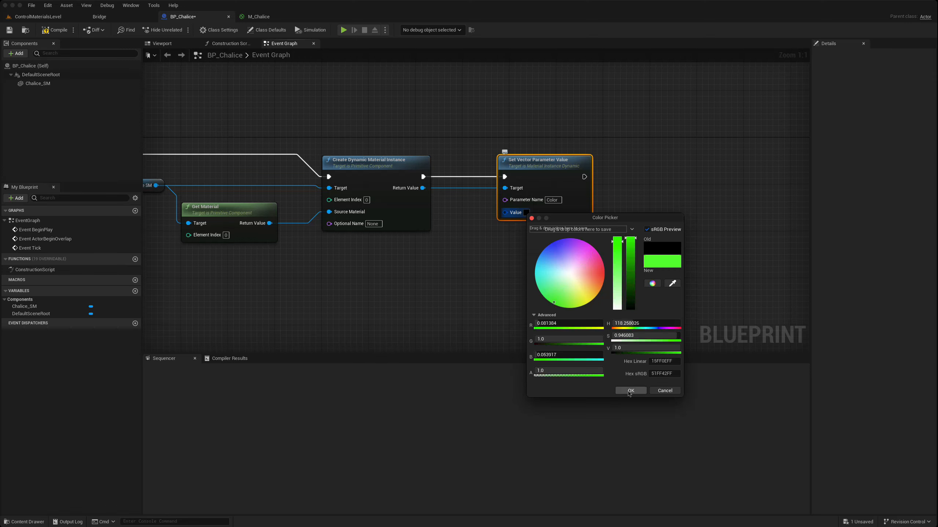
click(619, 388)
right_drag(398, 253, 437, 260)
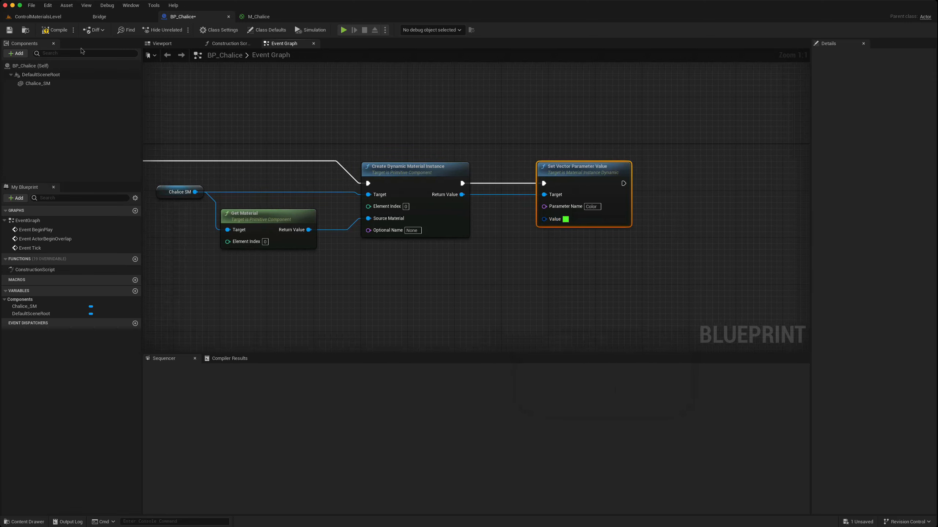
- Compile BP_Chalice and play ControlMaterialsLevel to check the chalice's color
click(54, 30)
click(38, 17)
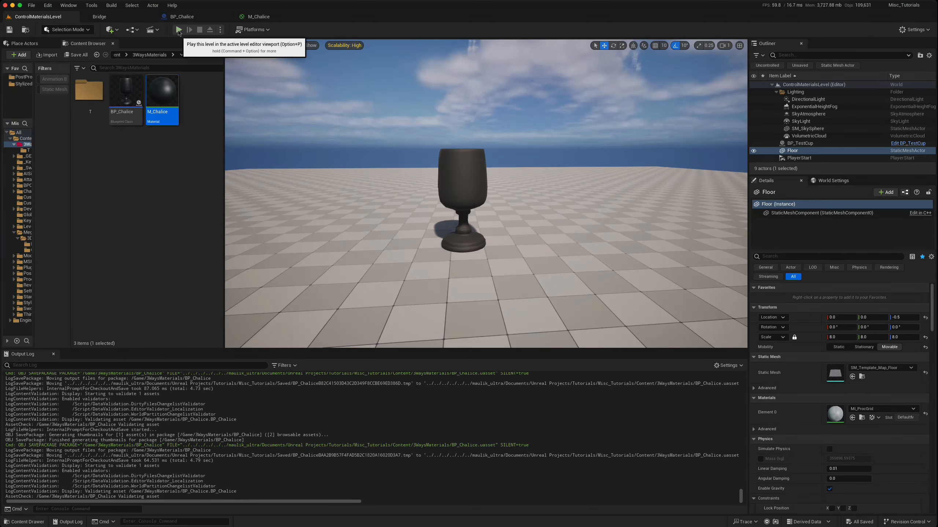
click(179, 30)
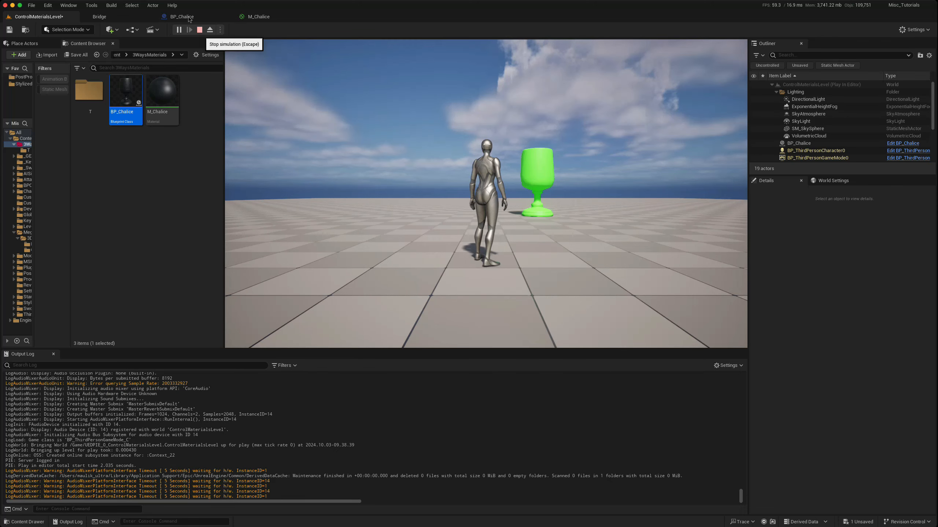
- In BP_Chalice, add a Set Scalar Parameter Value node from the return value of Create Dynamic Material Instance
click(189, 17)
right_drag(681, 287, 367, 290)
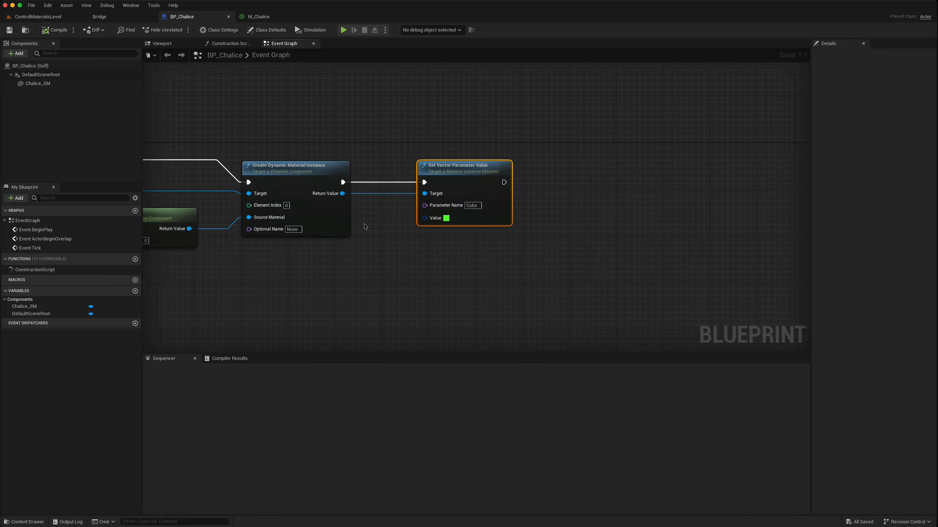
drag(343, 193, 588, 201)
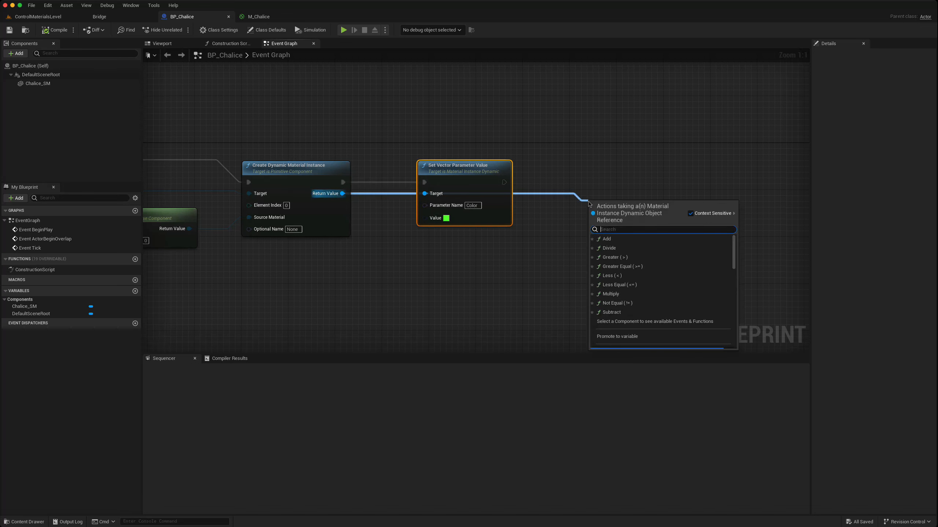
text(set scal)
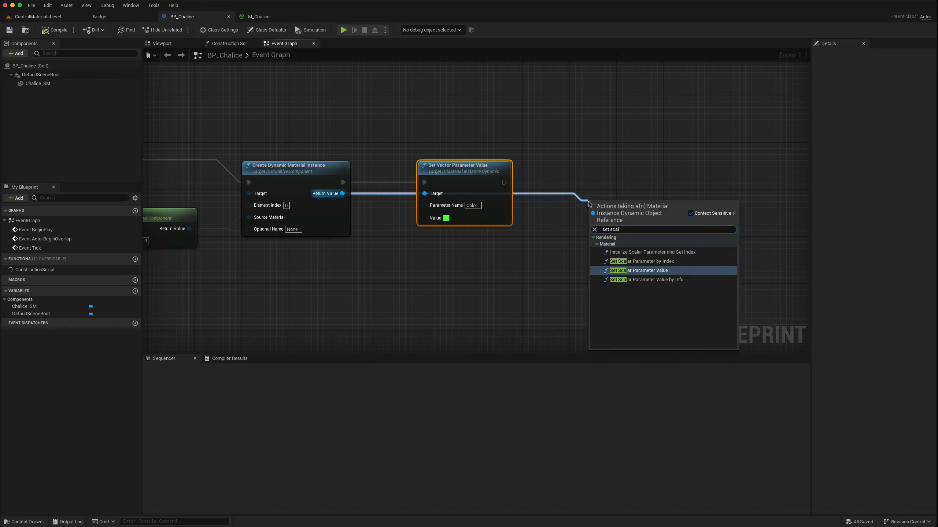
click(633, 271)
drag(648, 222, 657, 190)
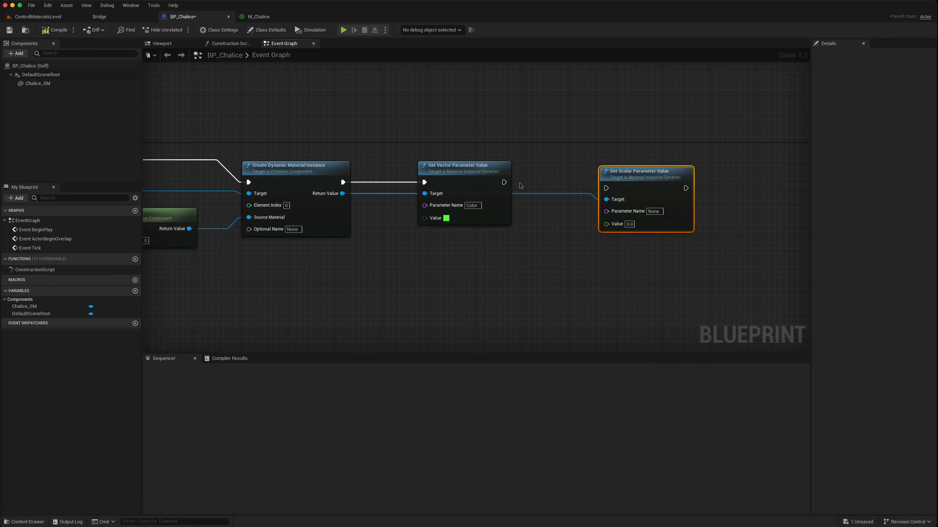
- Insert a Delay node with a duration of 3 between Set Vector Parameter Value and Set Scalar Parameter Value
drag(504, 182, 543, 179)
text(d)
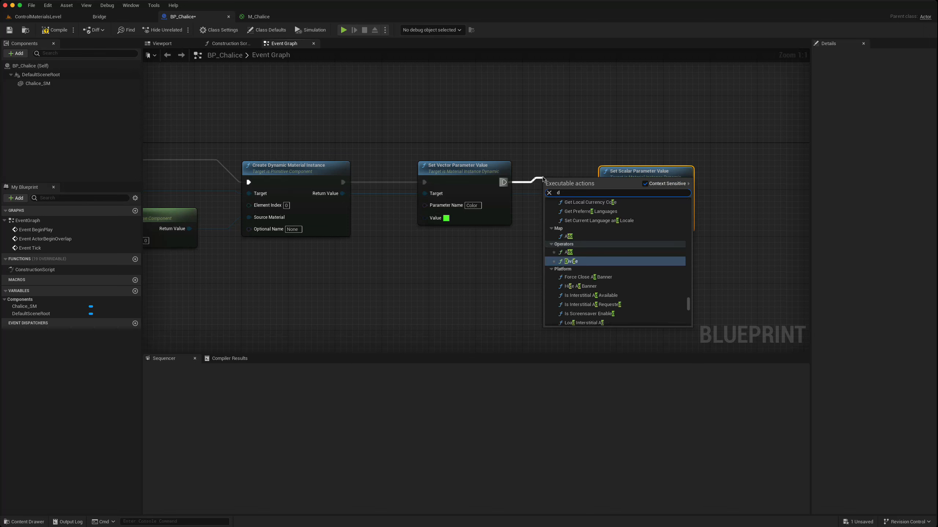
text(ela)
key(Return)
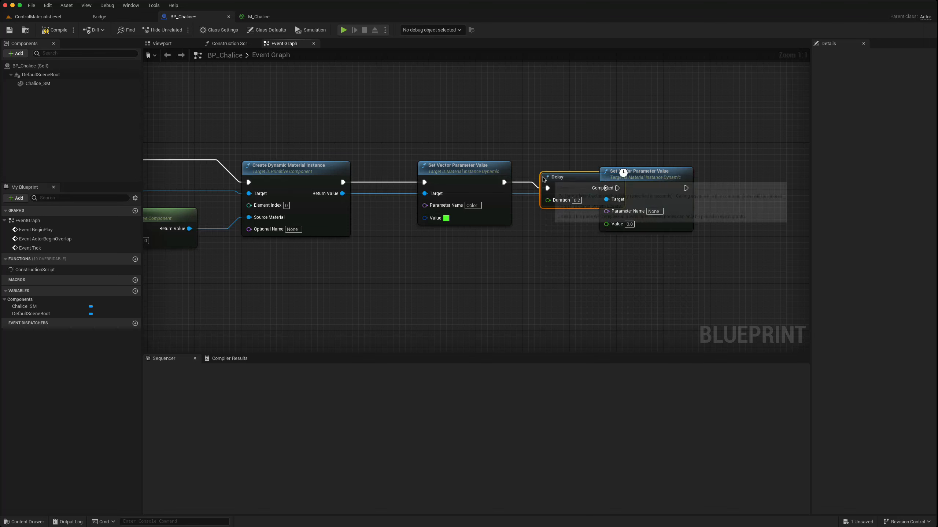
drag(673, 180, 806, 186)
click(577, 200)
key(BackSpace)
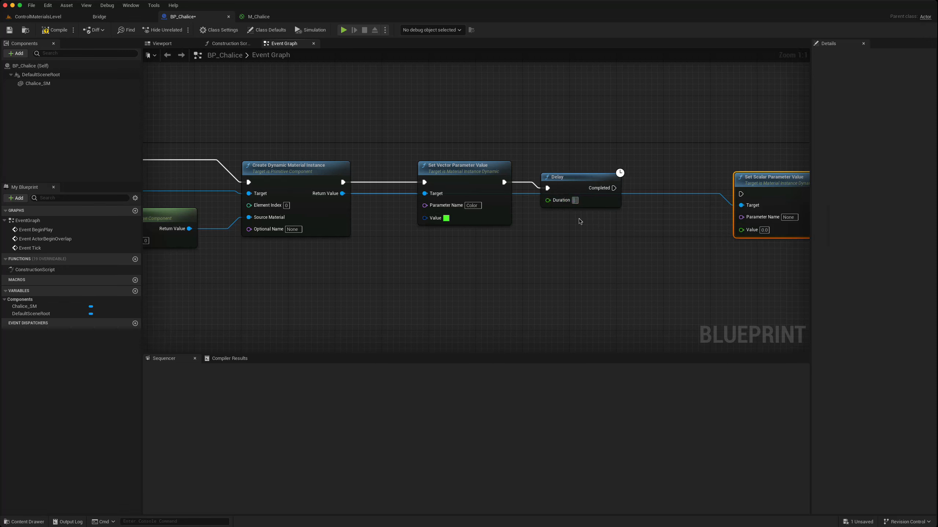
text(3)
drag(618, 188, 741, 194)
- Set the scalar node's Parameter Name to Emissive and its Value to 10
right_drag(739, 256, 544, 239)
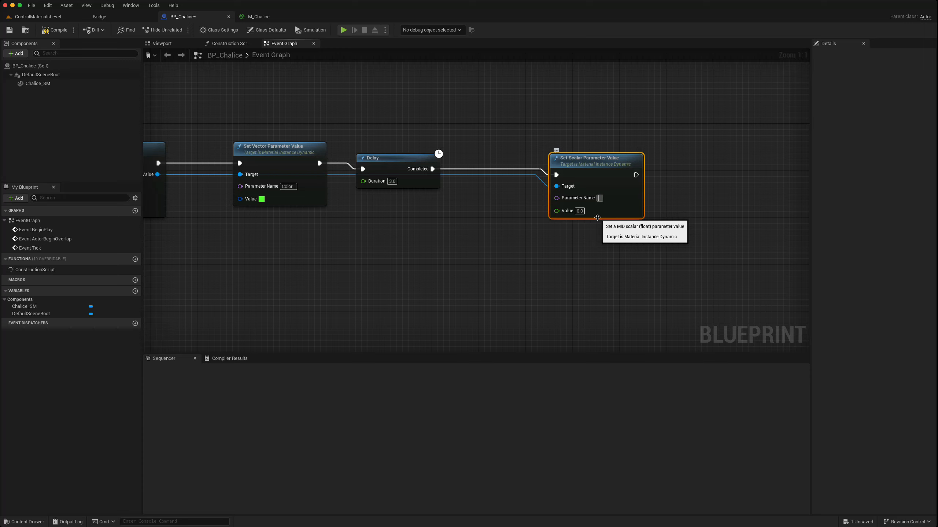
text(Emissive)
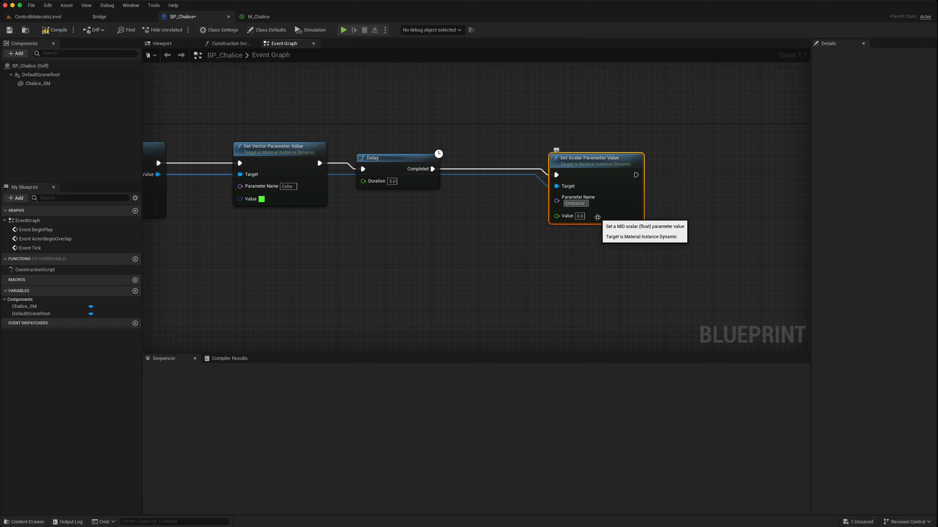
click(580, 216)
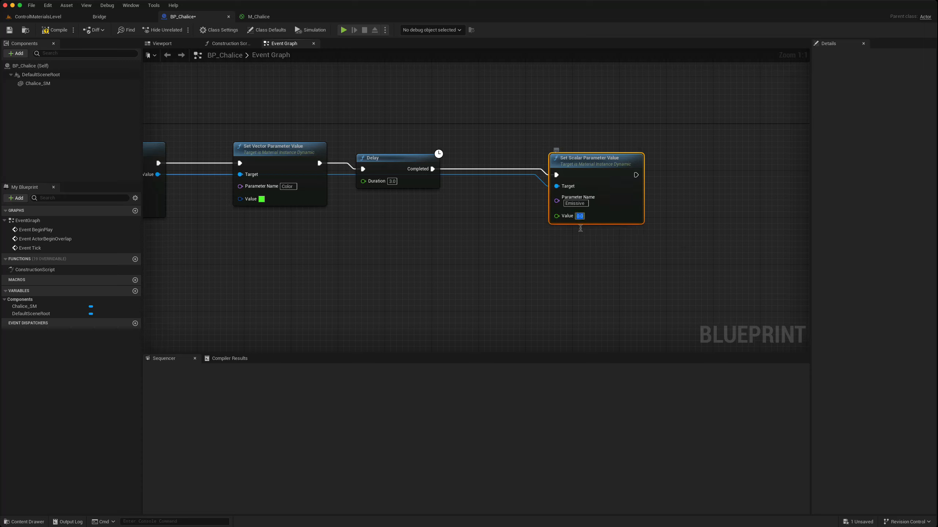
text(10)
key(Return)
- Compile and save BP_Chalice, and play-test the level to check the chalice's delayed emissive change
click(59, 31)
click(9, 30)
click(40, 18)
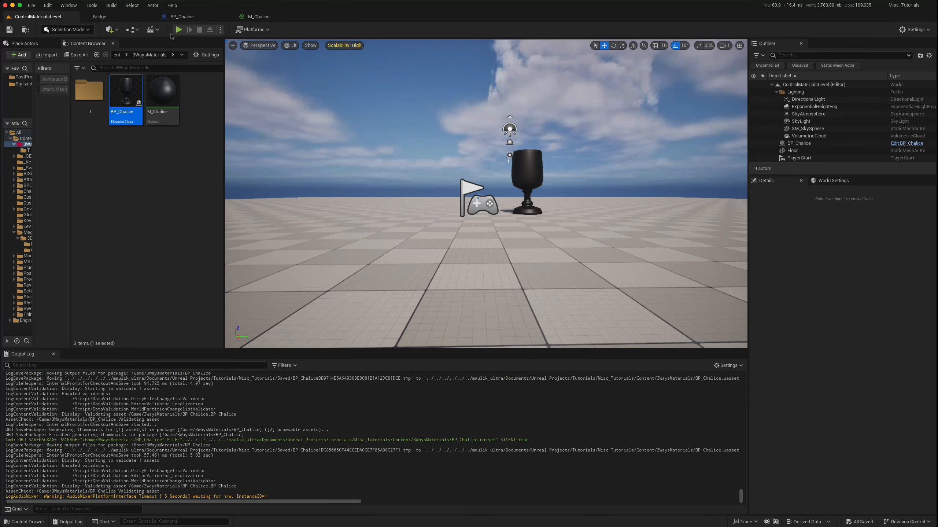
click(177, 31)
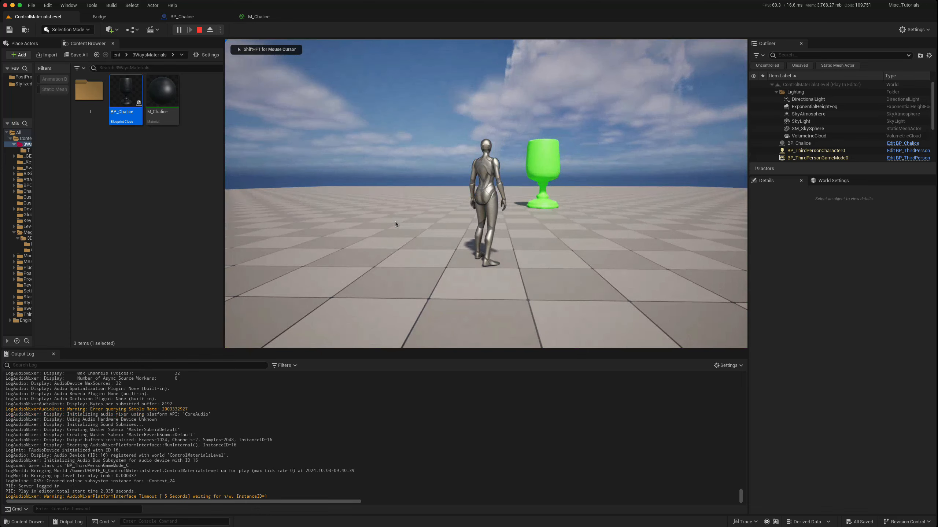
key(2)
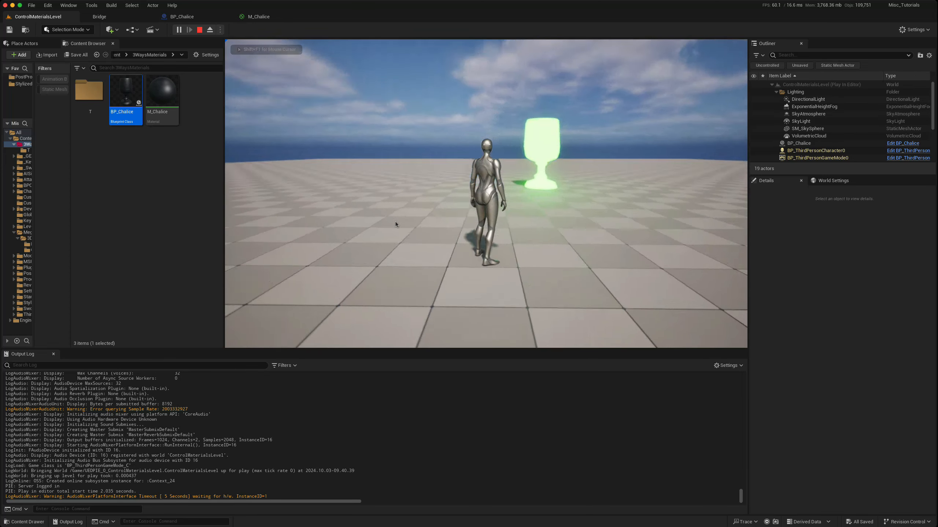
key(w)
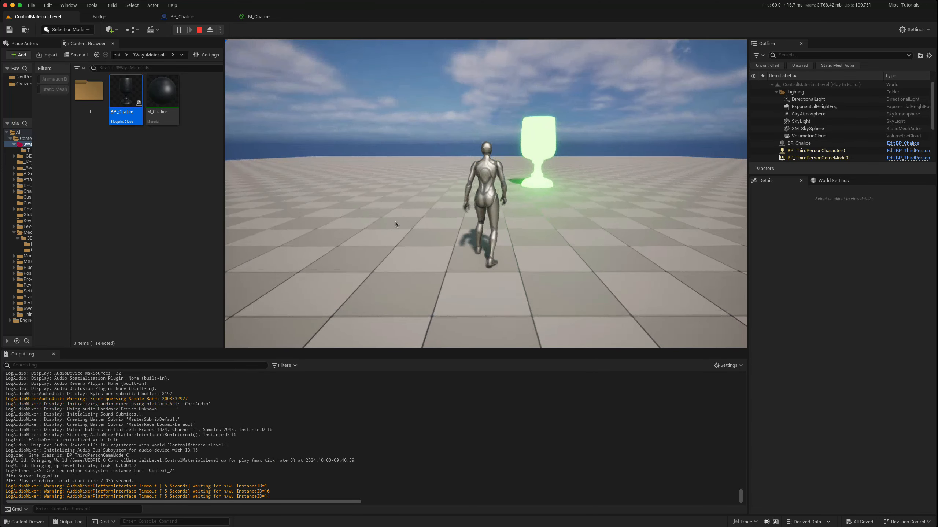
key(s)
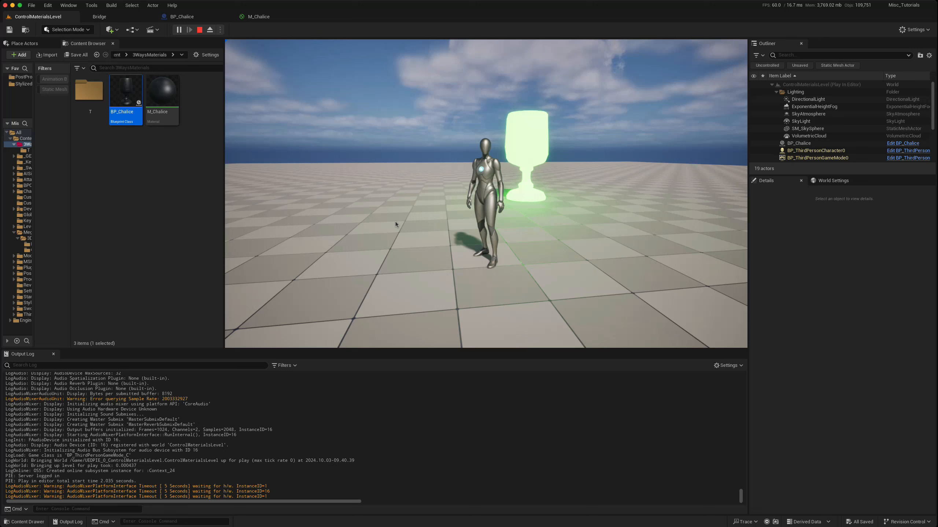
key(Escape)
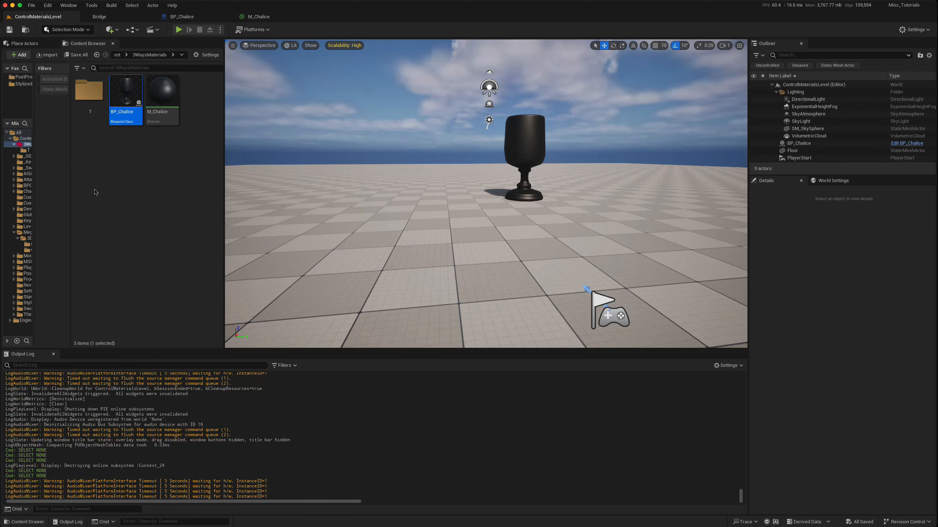
- Create a Material Parameter Collection named MPC_Chalice in the 3WaysMaterials folder and open it
right_click(99, 169)
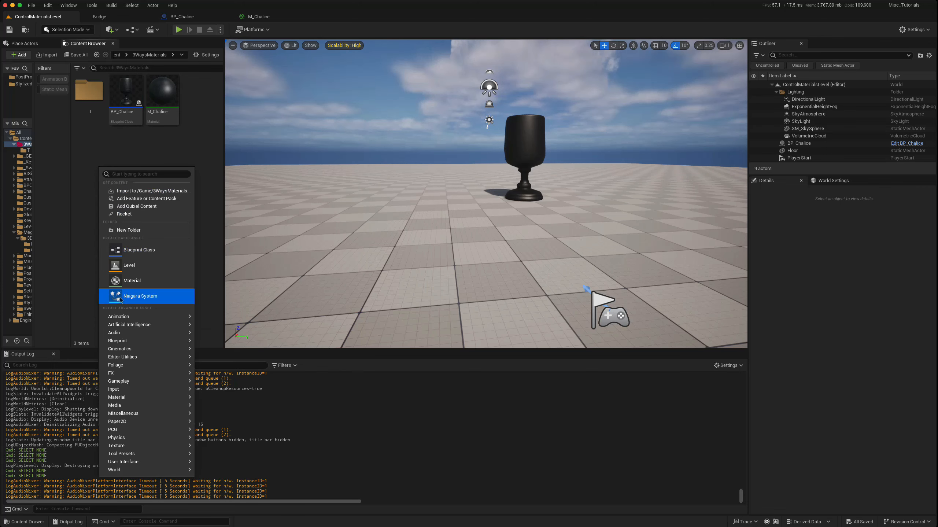
mouse_move(140, 401)
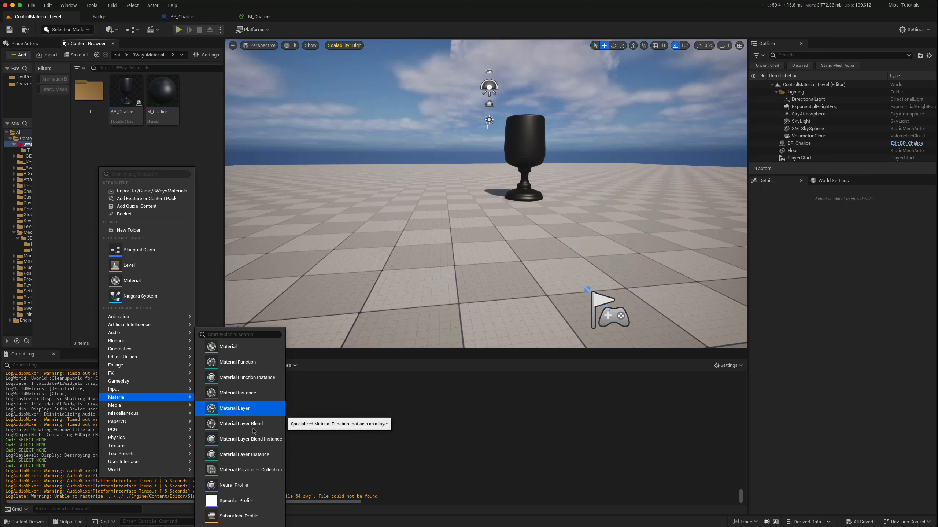
click(248, 469)
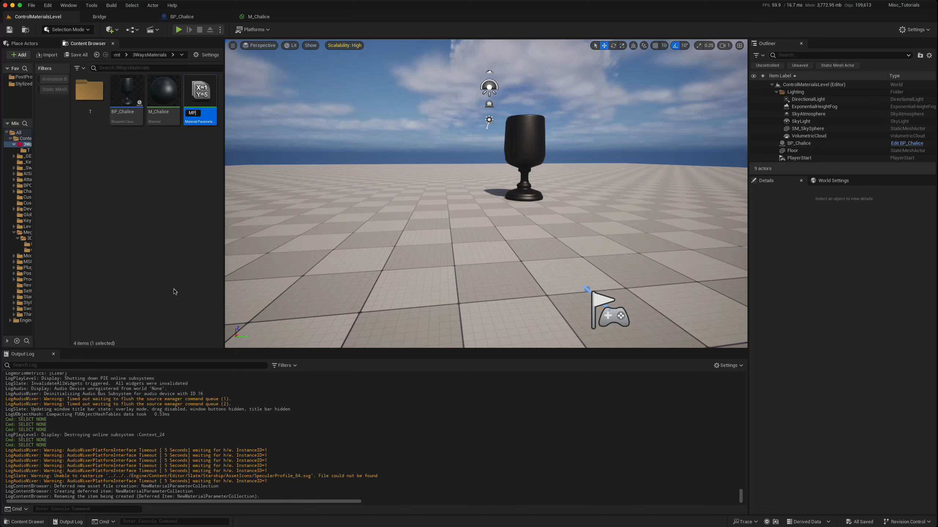
text(MPC_Chalice)
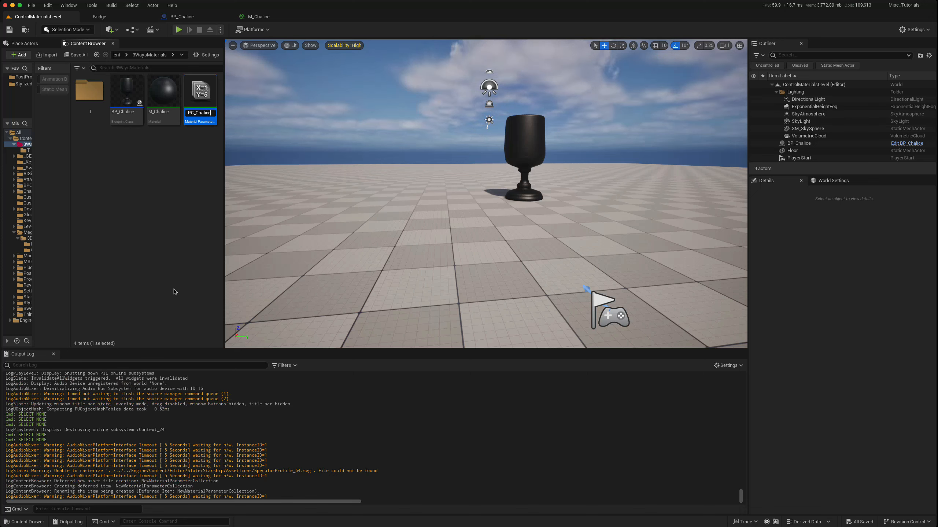
key(Return)
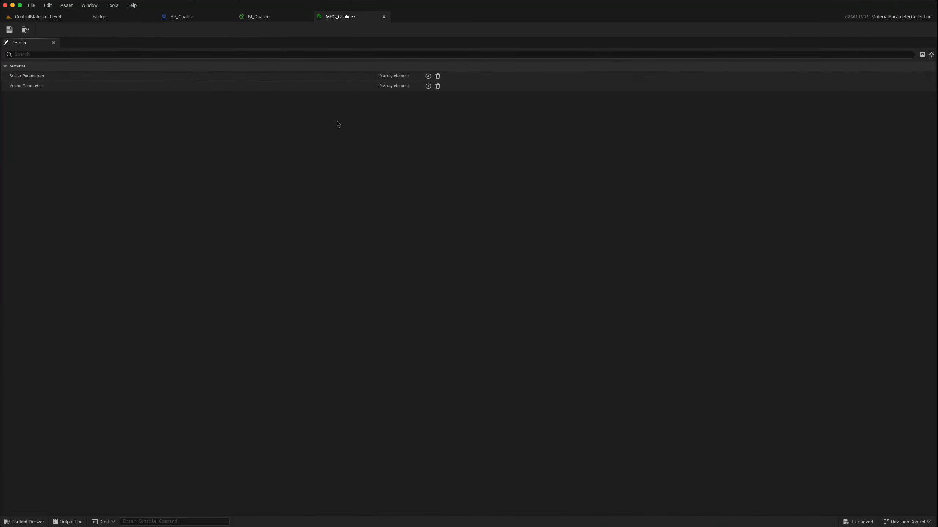
- Add a vector parameter named Color to MPC_Chalice
click(428, 86)
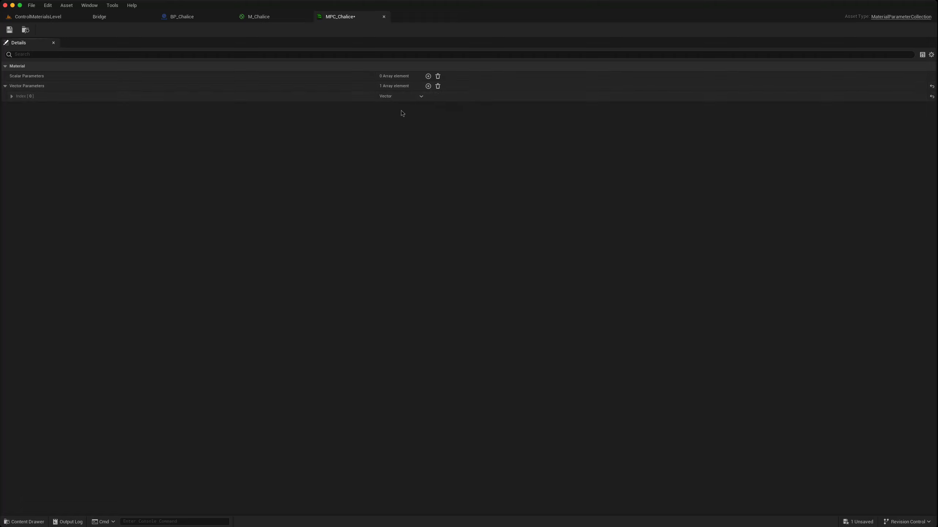
click(12, 96)
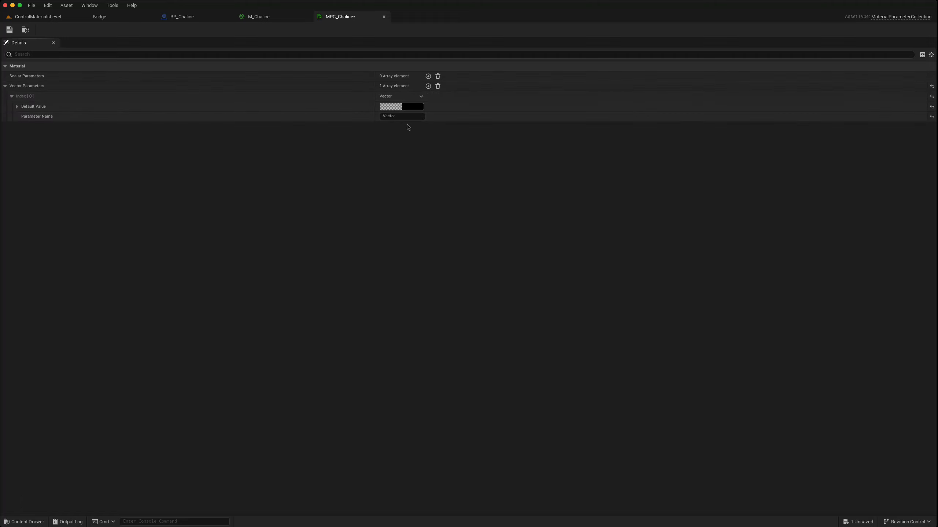
click(380, 116)
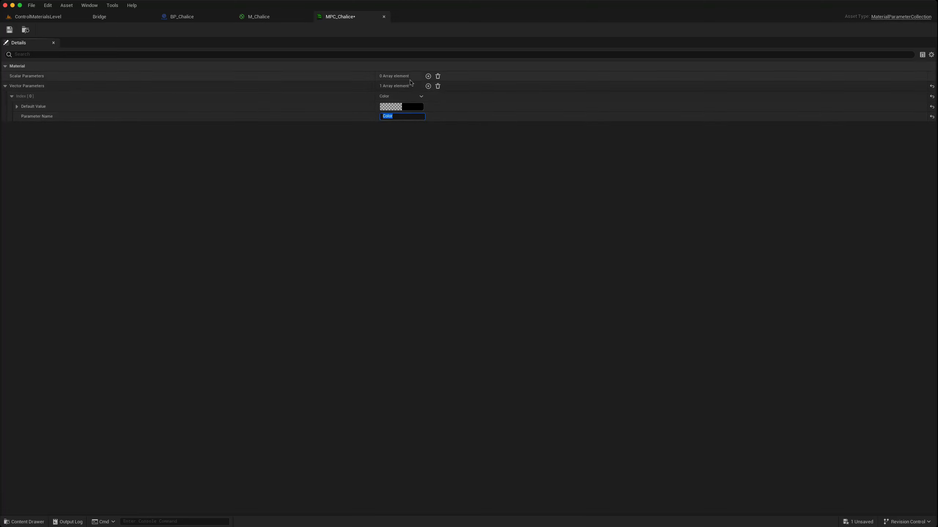
- Add a scalar parameter named Emissive to MPC_Chalice and save the collection
click(429, 76)
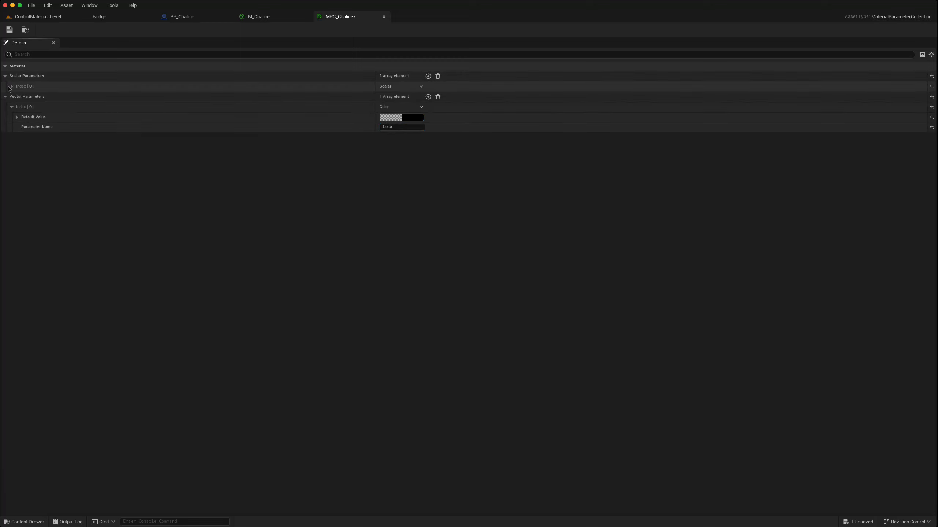
click(11, 86)
click(397, 106)
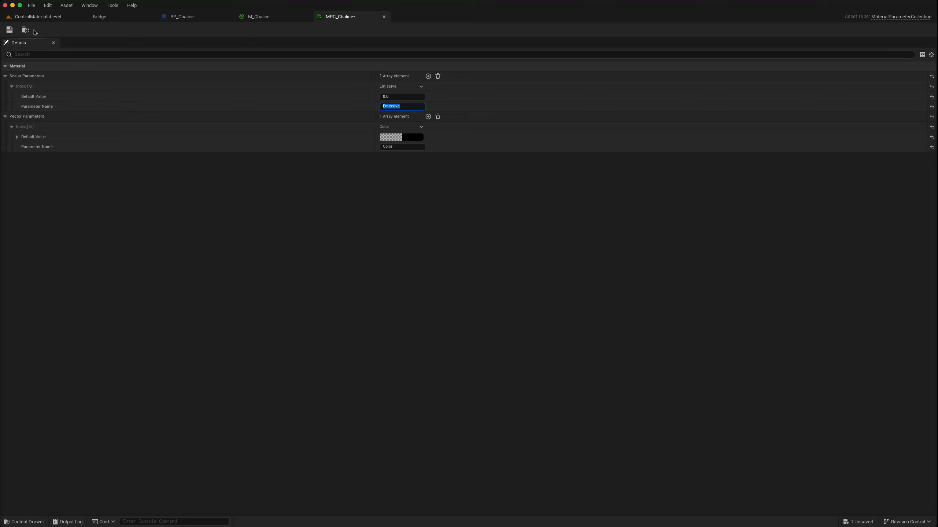
click(9, 30)
- In M_Chalice, disconnect the Color and Emissive parameter nodes and move them up out of the way
click(260, 17)
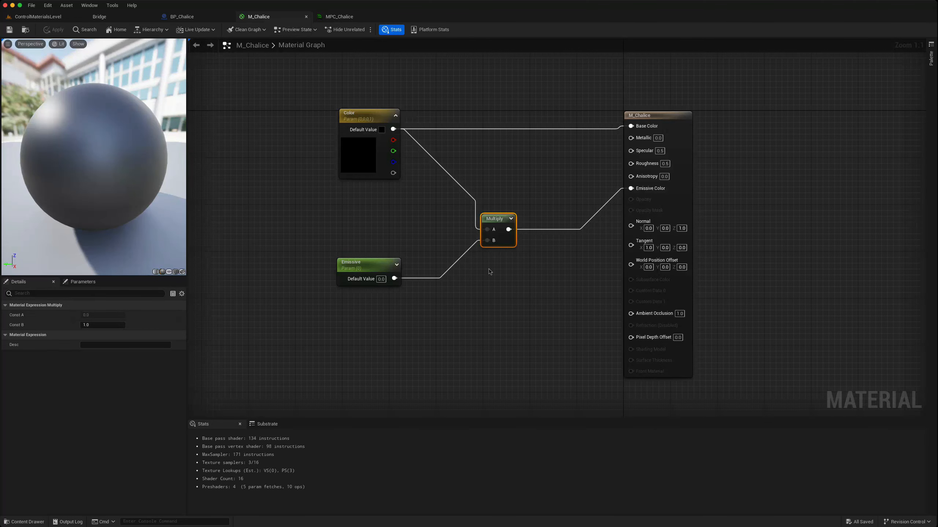
alt+click(394, 129)
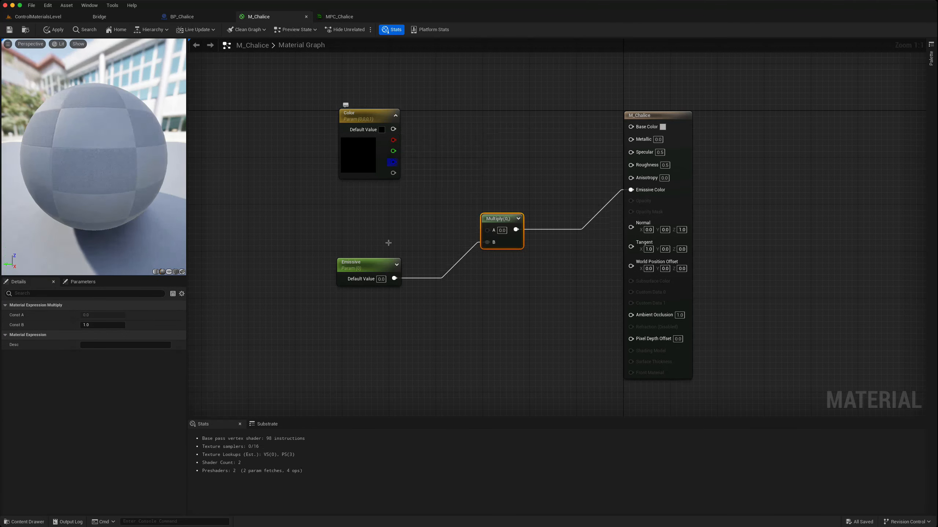
alt+click(394, 278)
drag(352, 121, 351, 181)
drag(303, 149, 355, 134)
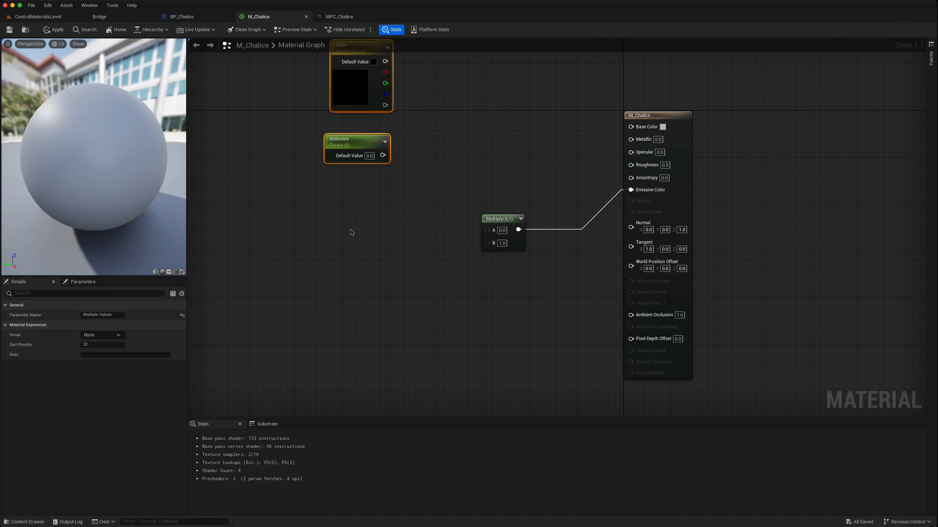
- Add a CollectionParameter node to the material graph with MPC_Chalice as its Collection
right_drag(343, 247, 344, 249)
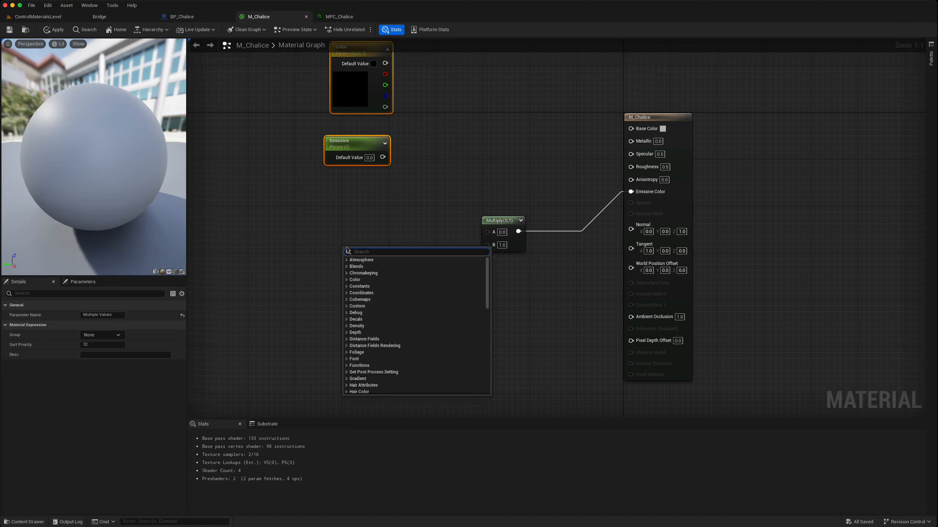
text(coll)
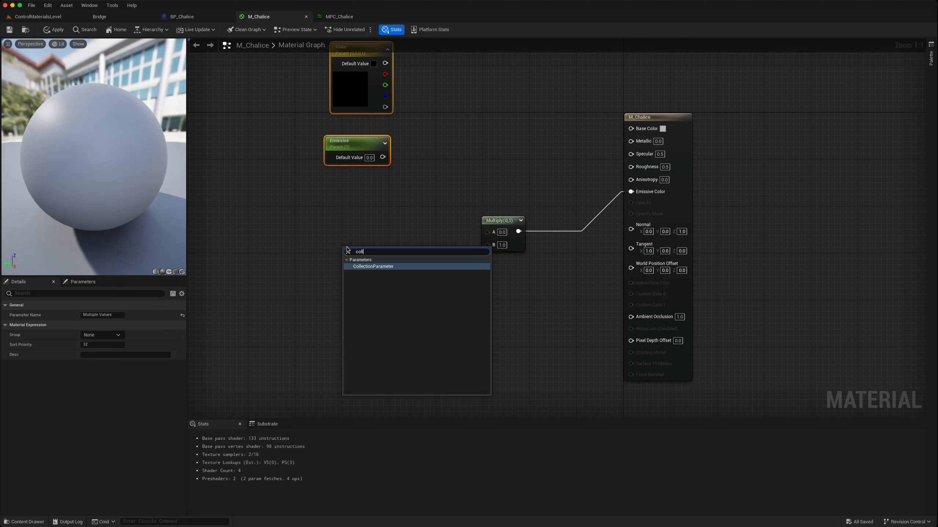
click(370, 266)
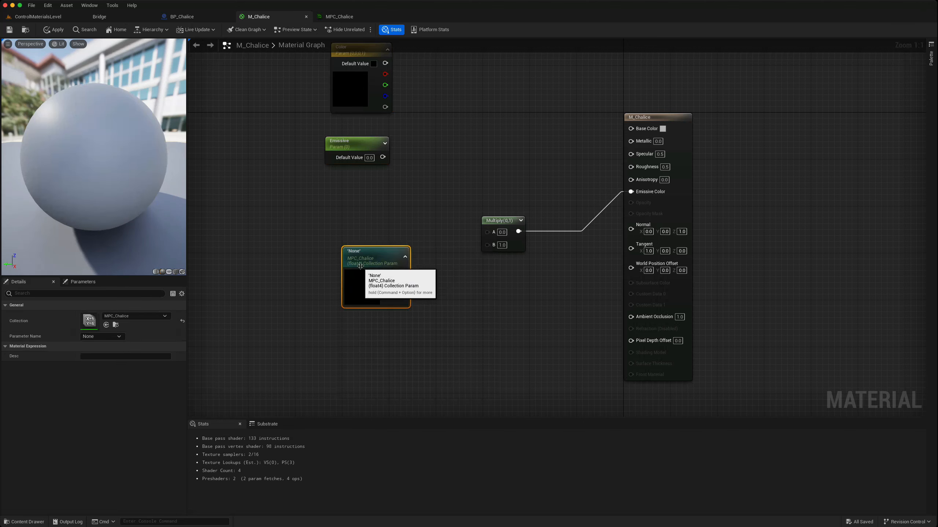
click(147, 316)
click(149, 319)
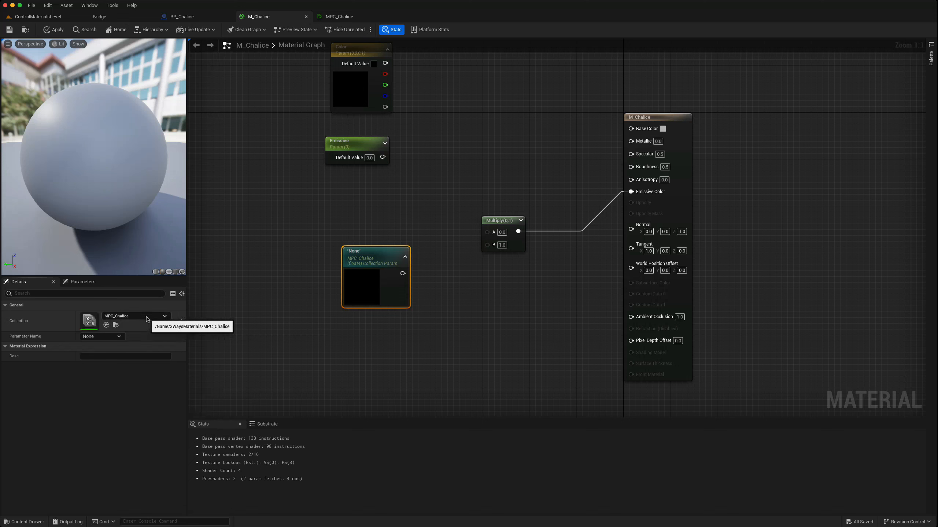
- Set the MPC_Chalice collection parameter node's Parameter Name to Color and connect its output to Base Color
drag(376, 259, 347, 218)
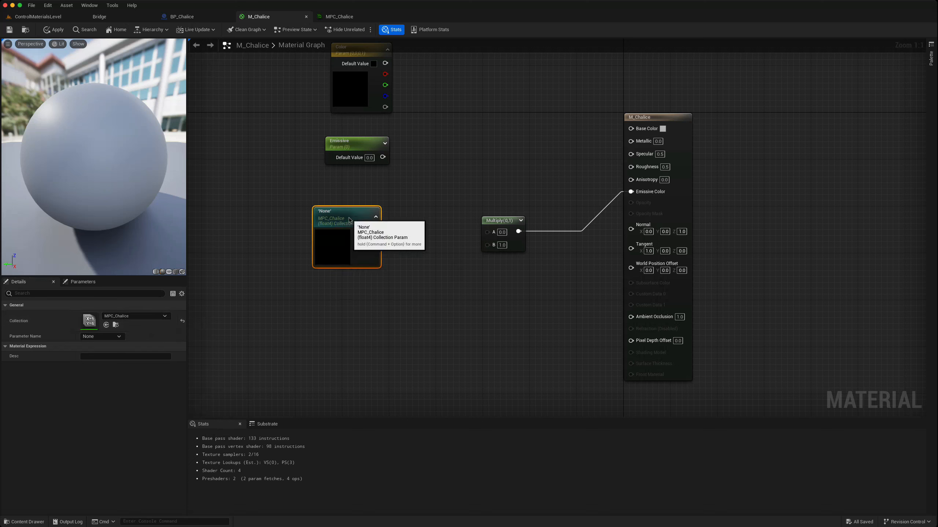
click(118, 336)
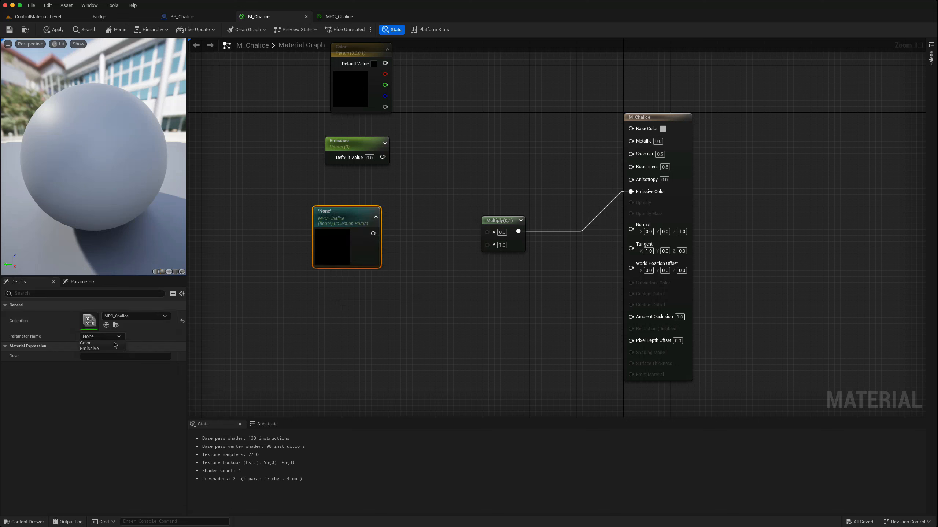
click(109, 343)
drag(335, 254, 434, 165)
right_drag(408, 202, 284, 200)
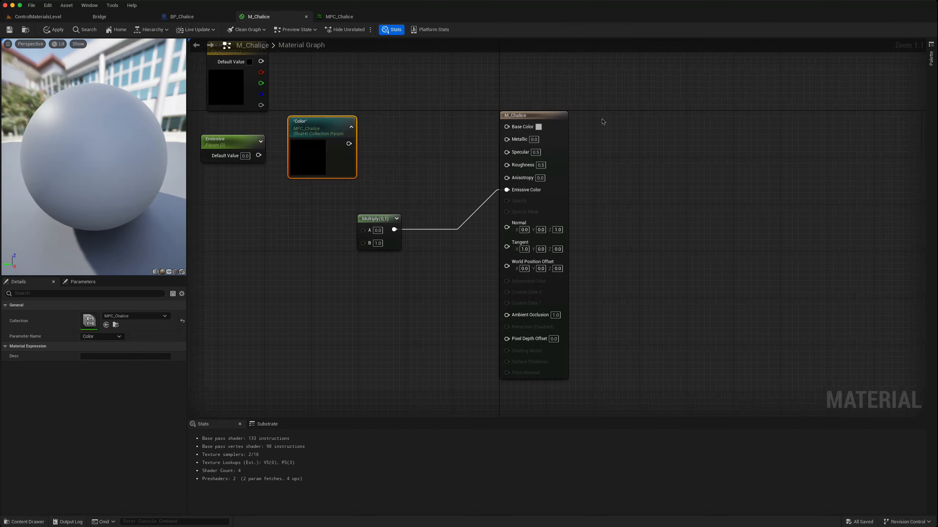
drag(349, 144, 512, 127)
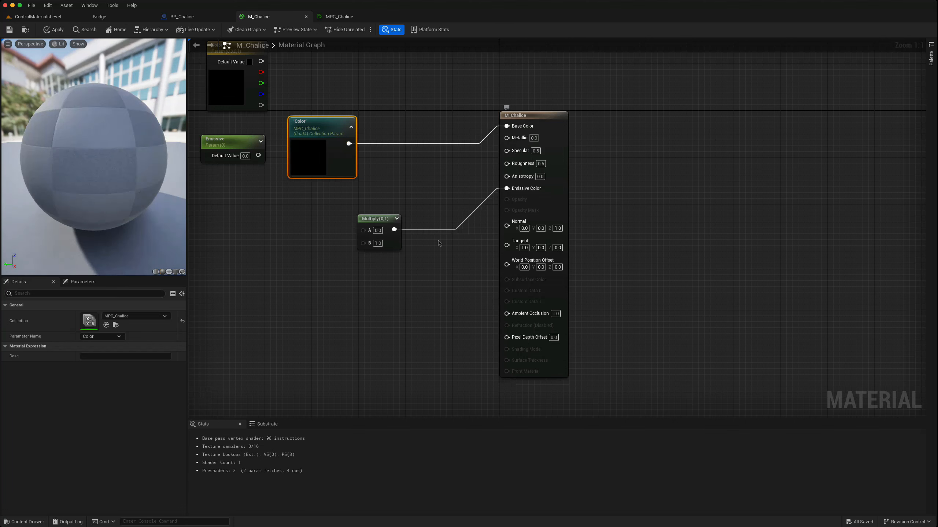
- Add a second CollectionParameter node near the Multiply node, with MPC_Chalice's Emissive as its Parameter Name
drag(380, 224, 384, 248)
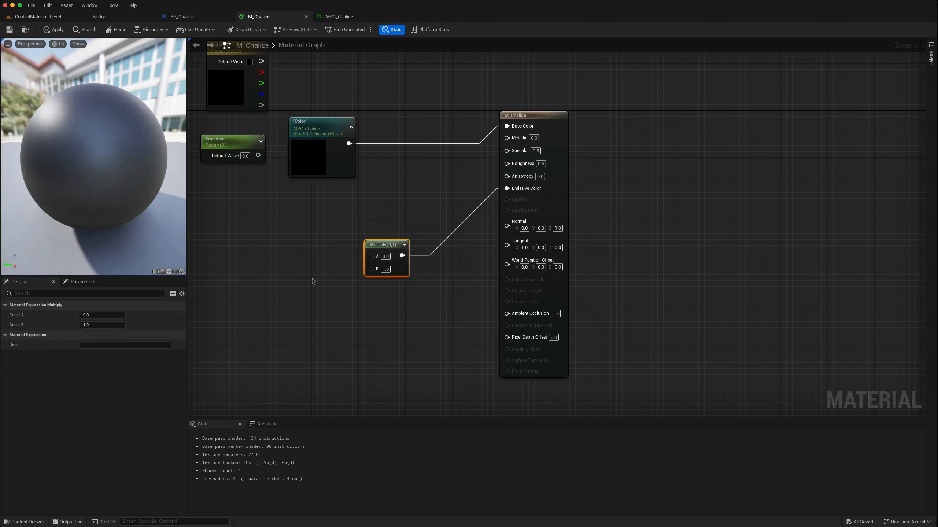
right_drag(312, 279, 343, 276)
right_click(265, 300)
text(coll)
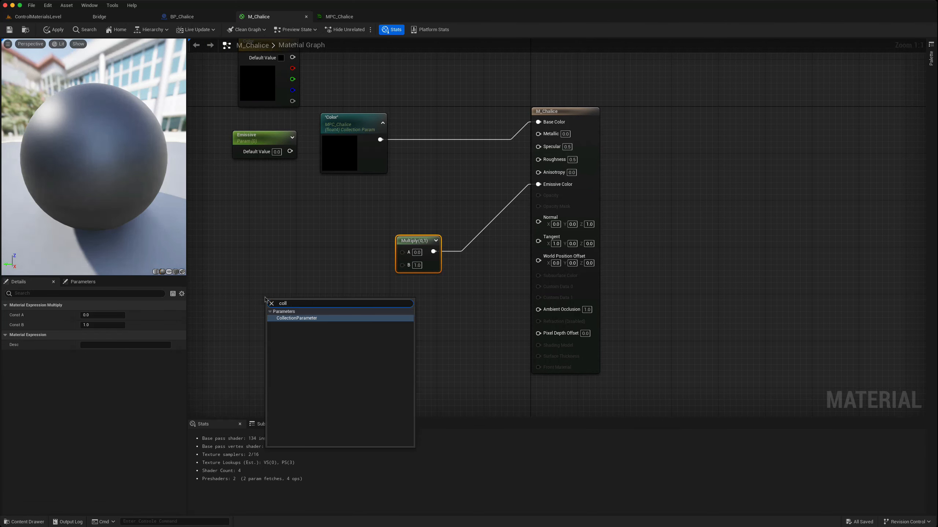
click(285, 318)
drag(283, 301, 266, 260)
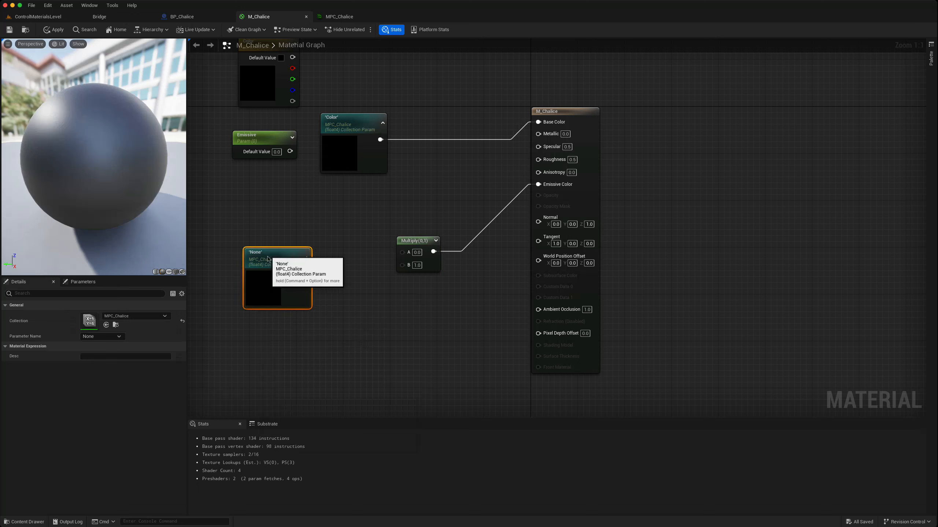
click(104, 337)
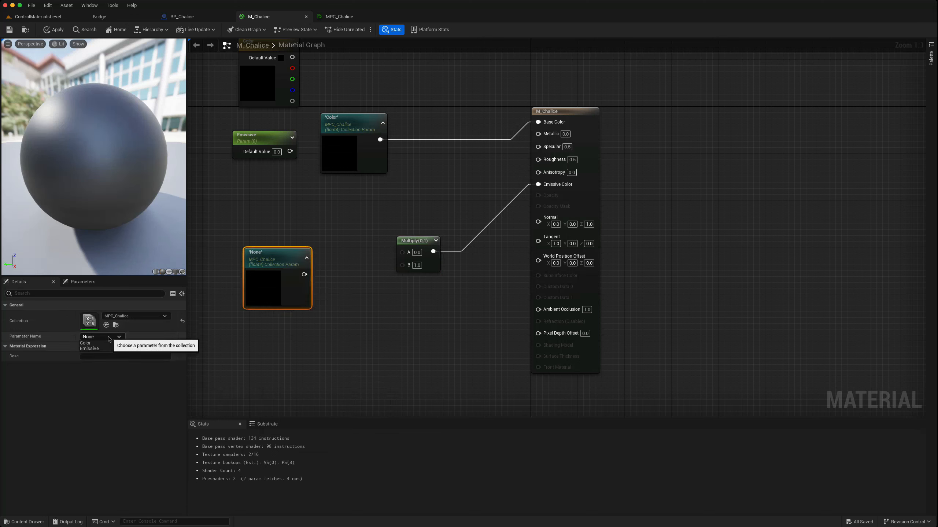
click(104, 350)
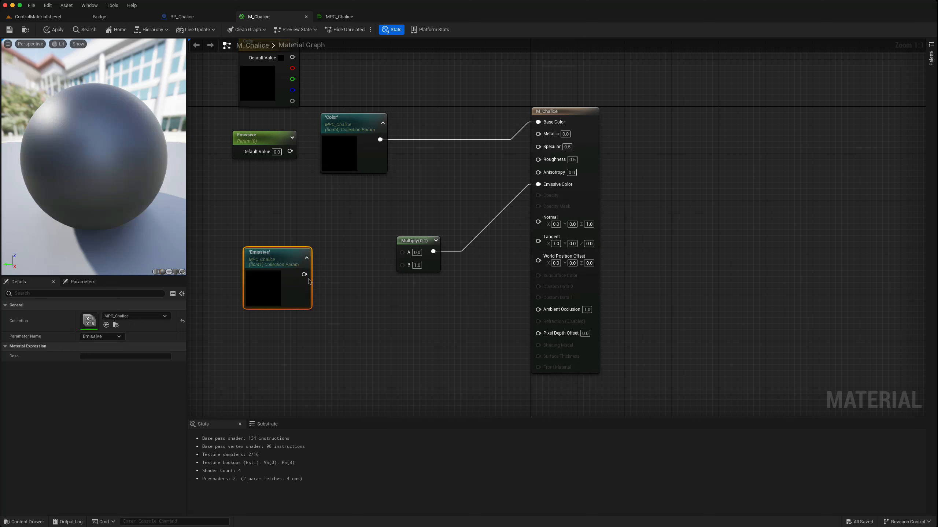
- Connect the Color collection parameter to Multiply A and Emissive to Multiply B, and apply the material
drag(305, 274, 404, 268)
drag(381, 141, 404, 254)
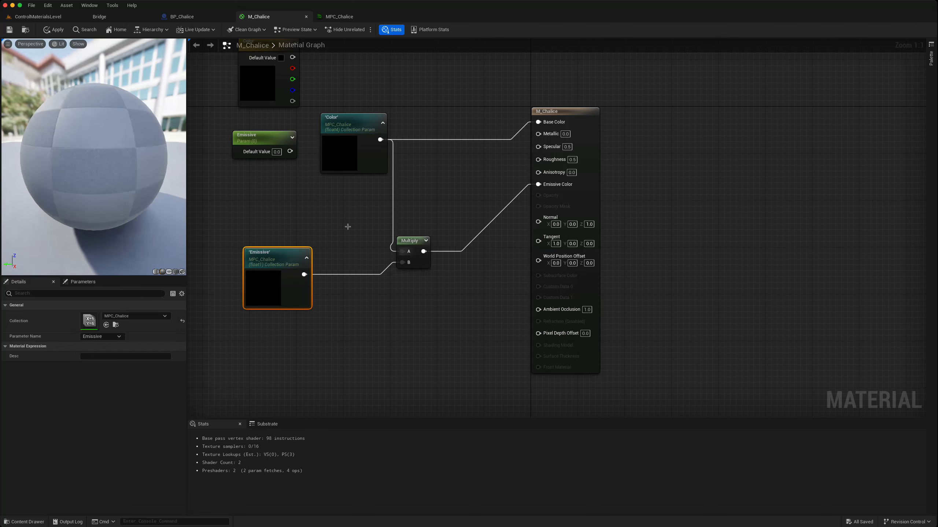
click(53, 31)
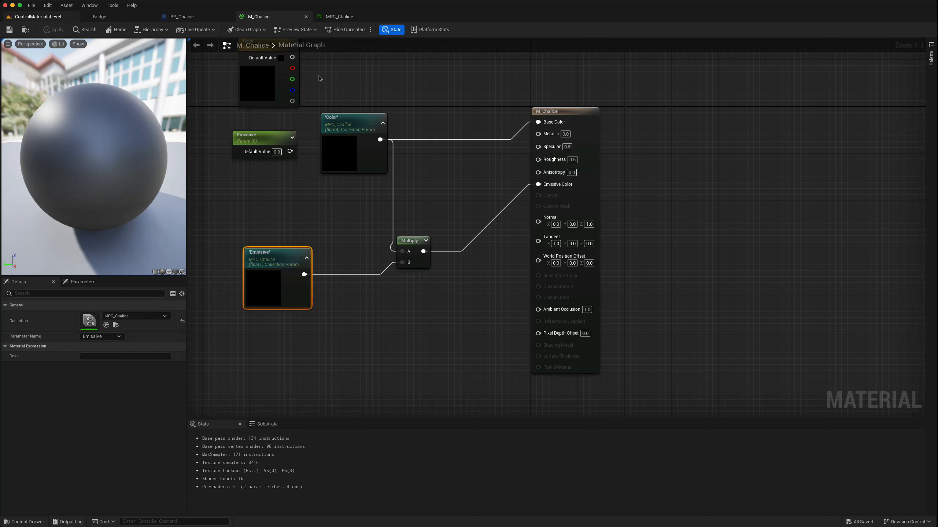
- In BP_Chalice, disconnect Event BeginPlay from Create Dynamic Material Instance and move it to empty space below the existing nodes
click(196, 17)
right_drag(318, 258, 470, 262)
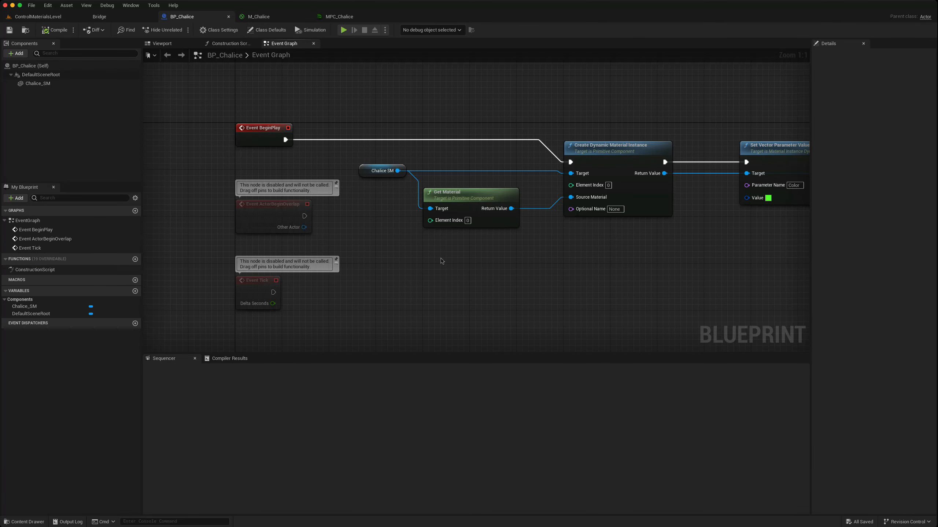
alt+click(285, 140)
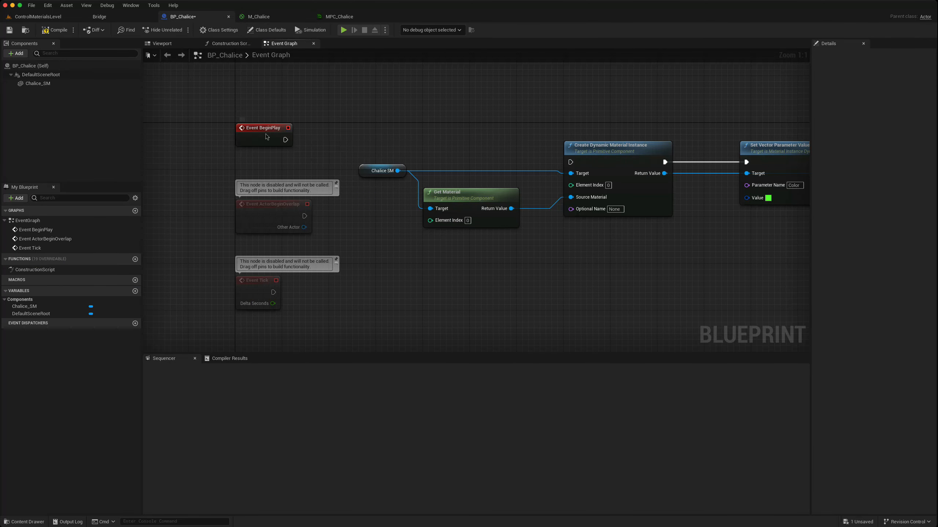
drag(278, 141, 416, 309)
right_drag(403, 269, 271, 191)
drag(272, 223, 266, 241)
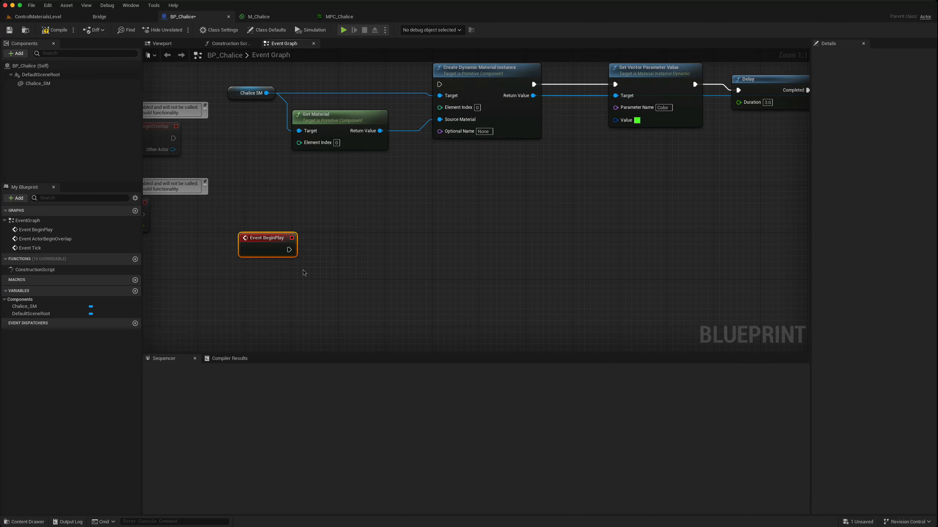
- Add the material collection's Set Vector Parameter Value node and place it beside Event BeginPlay
click(357, 284)
right_click(367, 277)
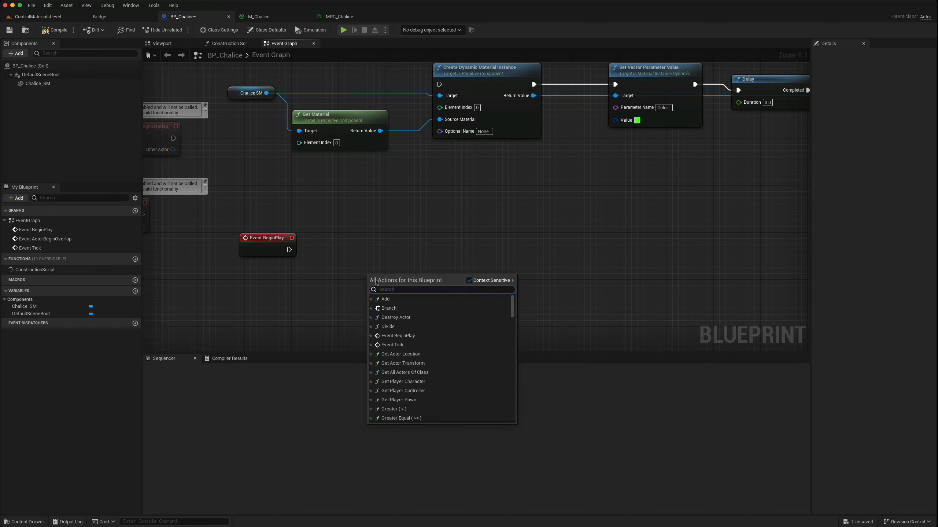
text(set)
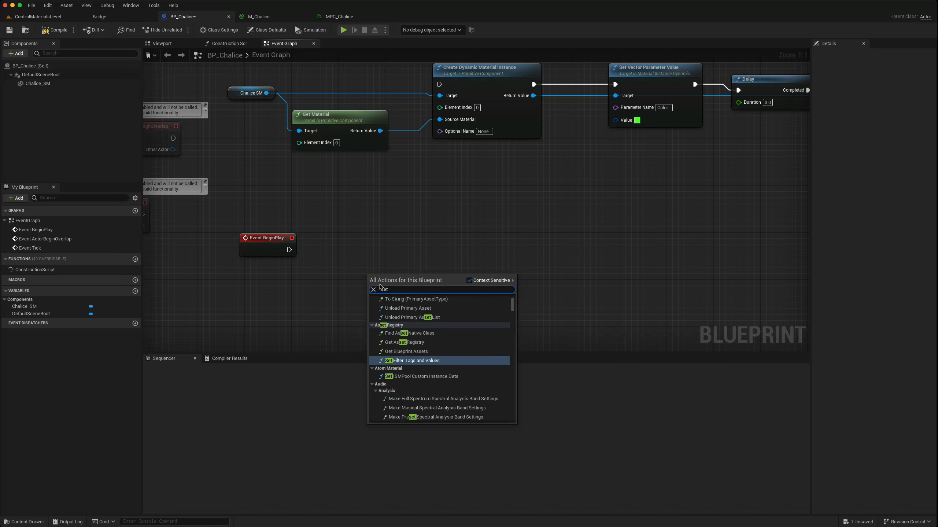
text( vector par)
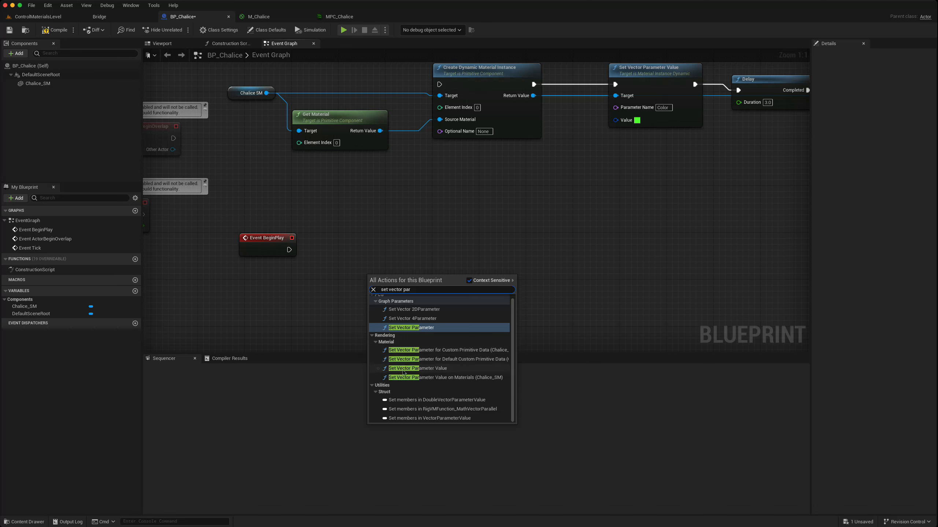
click(413, 368)
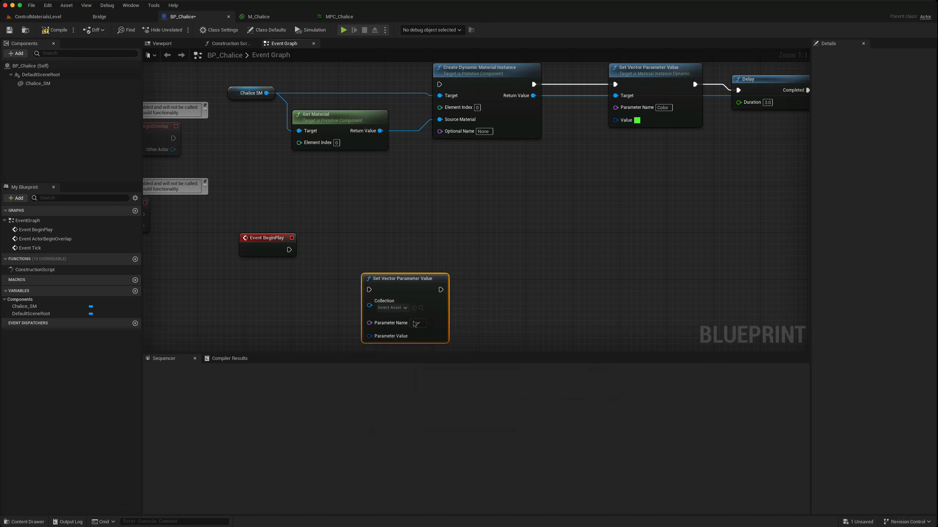
drag(403, 307, 427, 274)
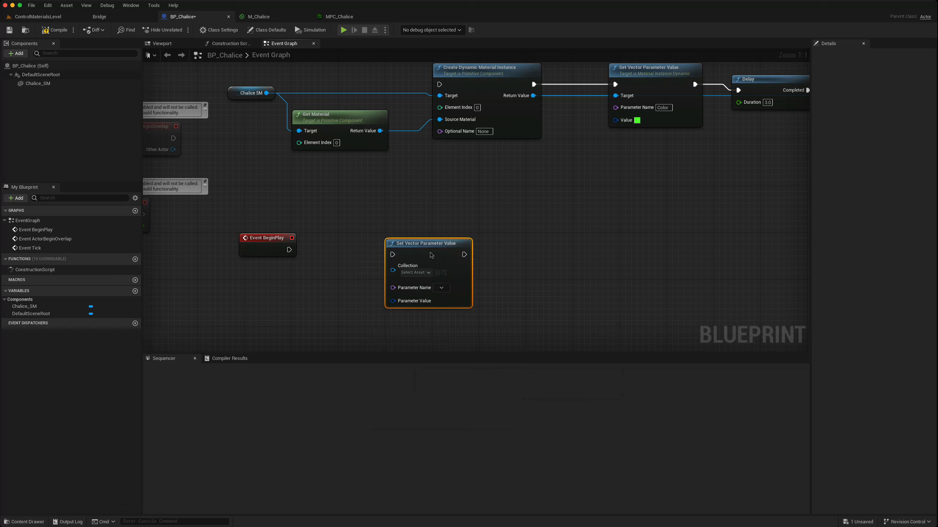
- Set the new Set Vector Parameter Value node's Collection to MPC_Chalice and its Parameter Name to Color
click(427, 273)
text(chal)
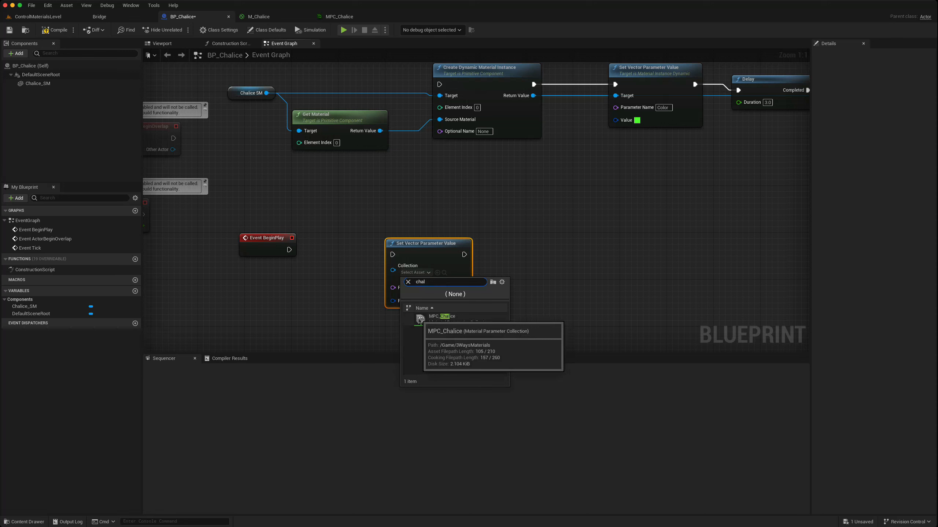
click(419, 319)
click(442, 287)
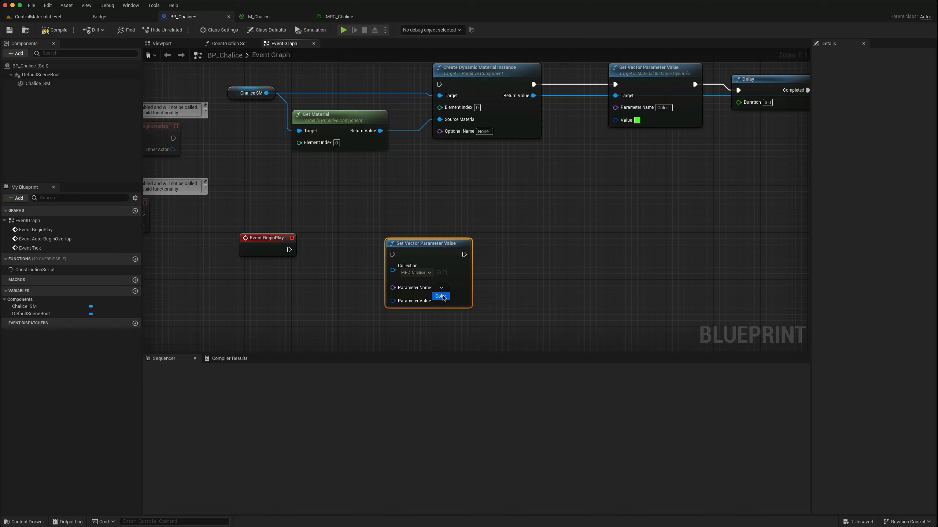
click(441, 297)
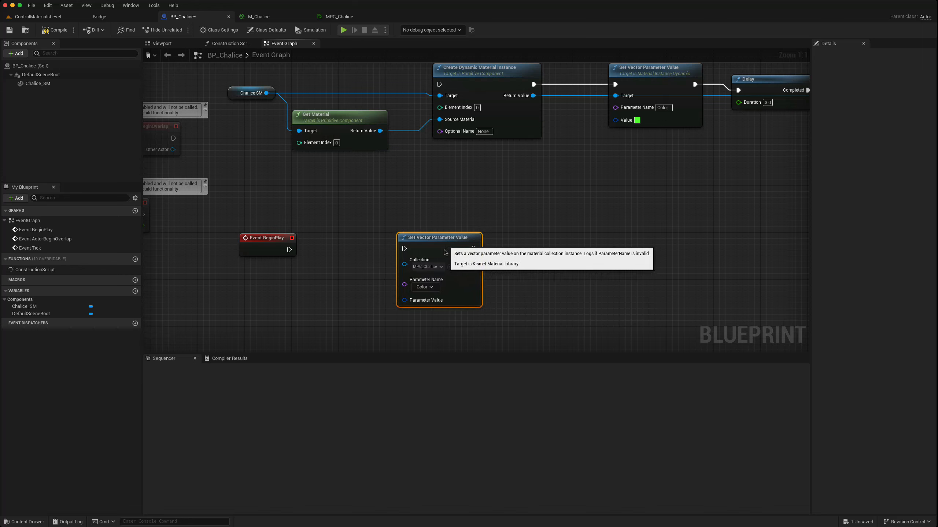
- Add a Make Color node from the Parameter Value input of Set Vector Parameter Value
right_drag(392, 325, 429, 285)
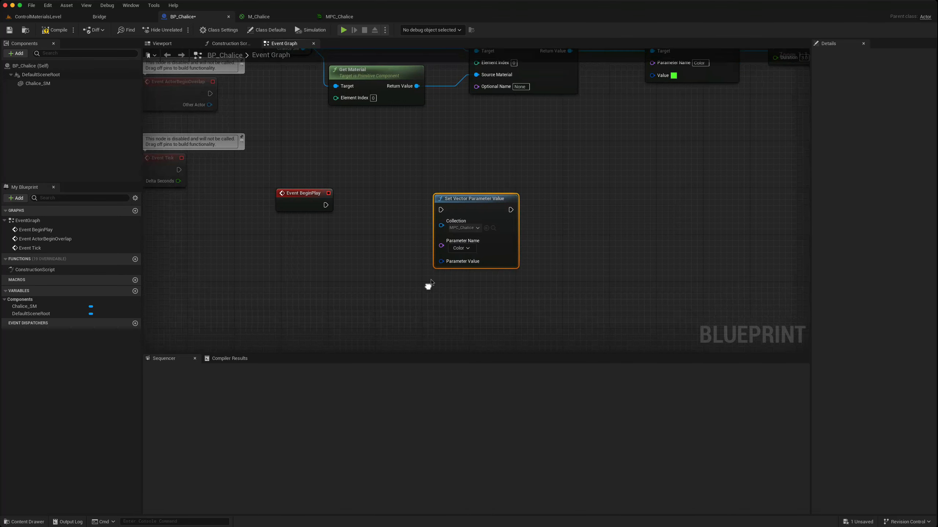
drag(441, 262, 393, 294)
text(make)
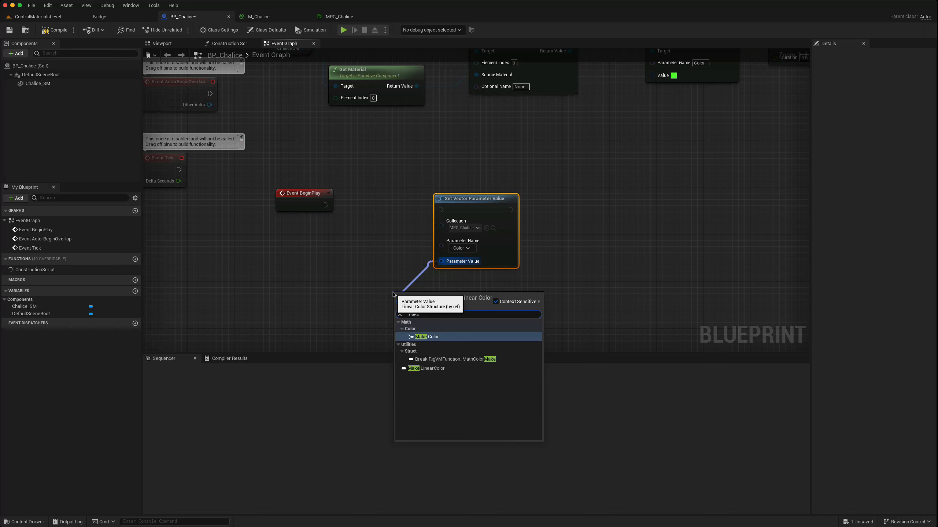
click(425, 337)
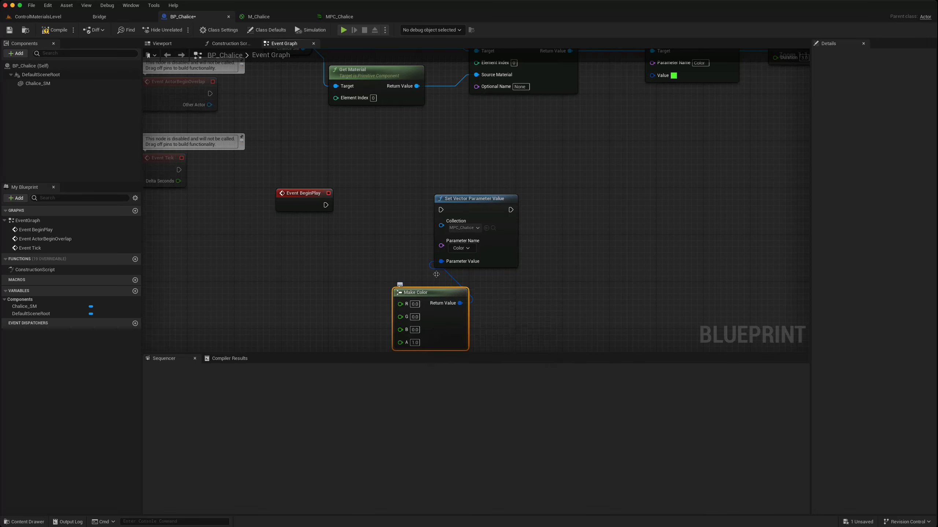
drag(441, 261, 337, 280)
text(make li)
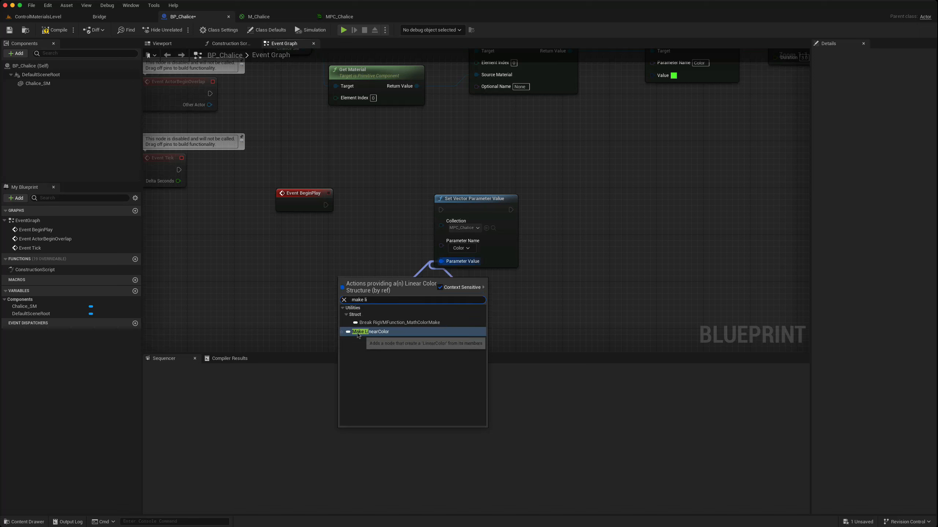
click(359, 331)
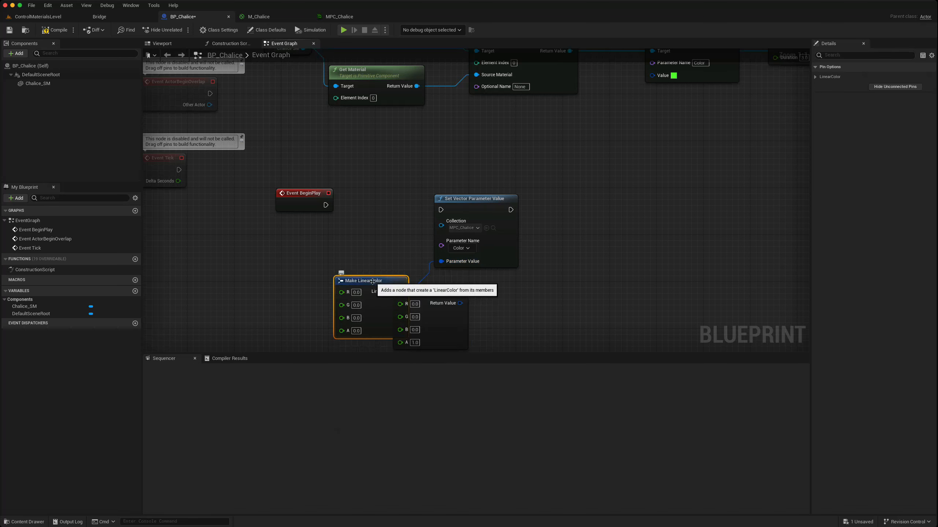
key(Delete)
- Connect Make Color with B set to 1.0 to Parameter Value, and Event BeginPlay to Set Vector Parameter Value
drag(422, 296, 441, 261)
drag(343, 254, 366, 255)
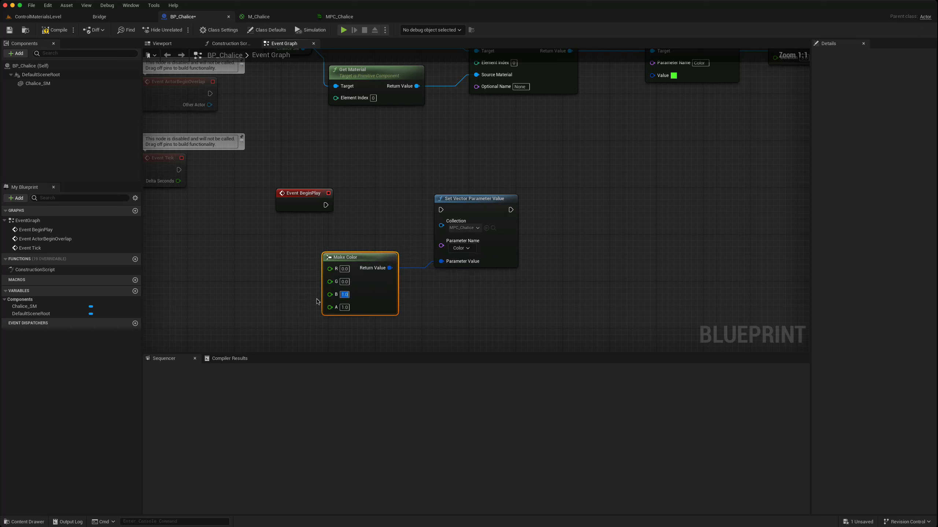
drag(325, 205, 440, 210)
- Add a Delay node with a Duration of 3.0 after Set Vector Parameter Value
right_drag(492, 289, 377, 275)
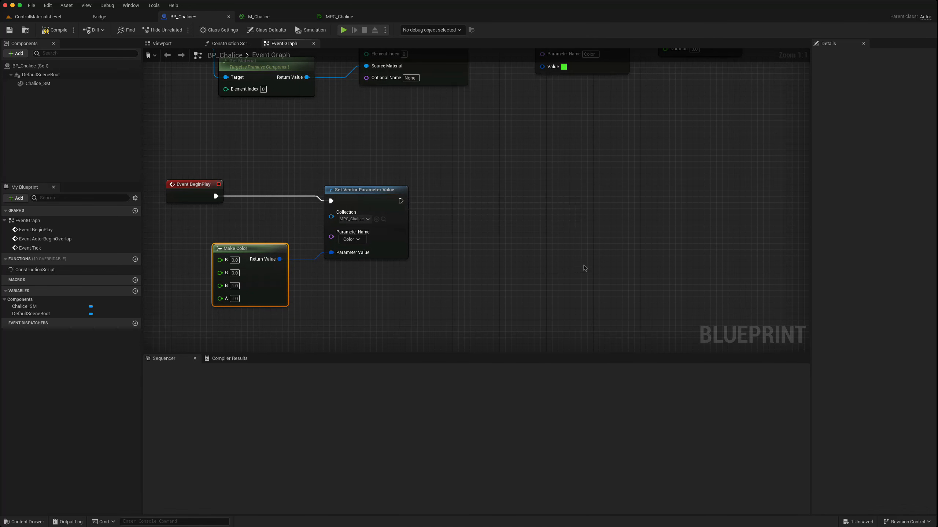
drag(401, 201, 481, 206)
text(delay)
key(Return)
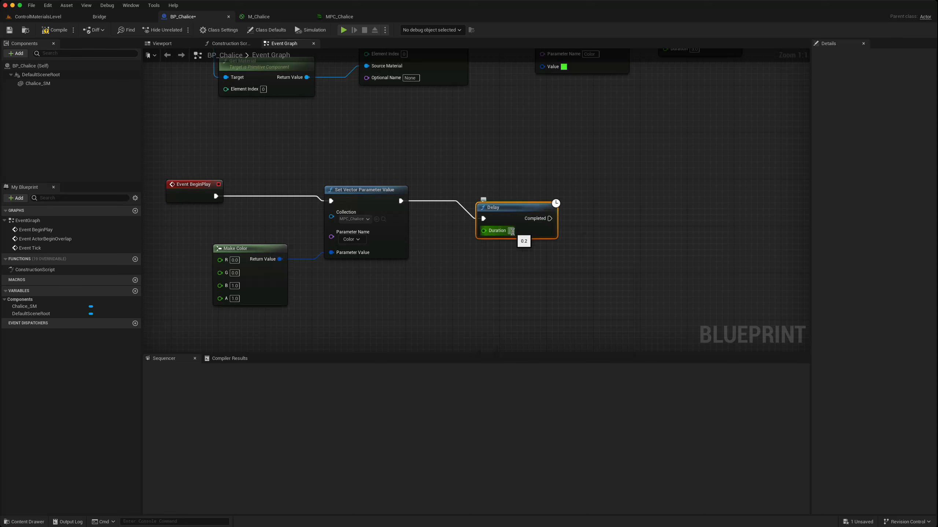
- Add the material collection's Set Scalar Parameter Value node beyond the Delay and set its Collection to MPC_Chalice
right_click(617, 238)
text(set scal)
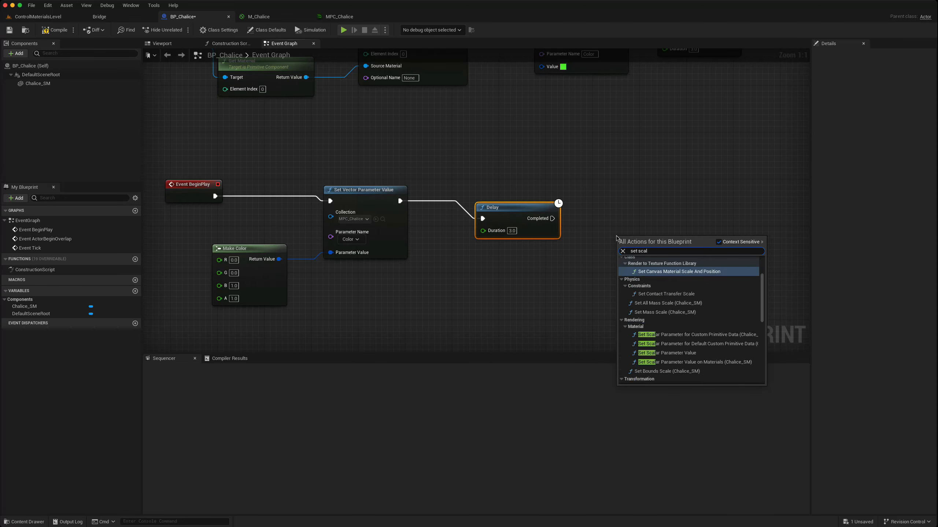
text( par)
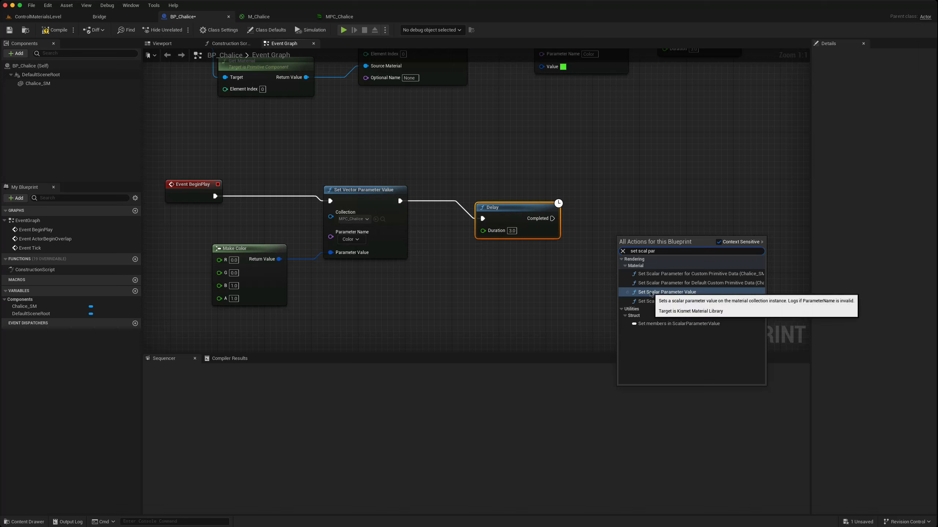
click(651, 292)
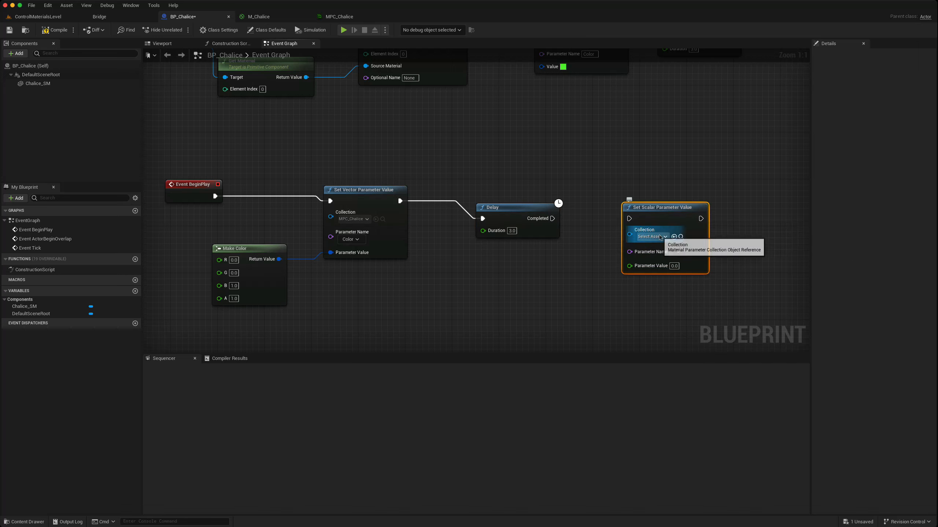
click(651, 236)
text(c)
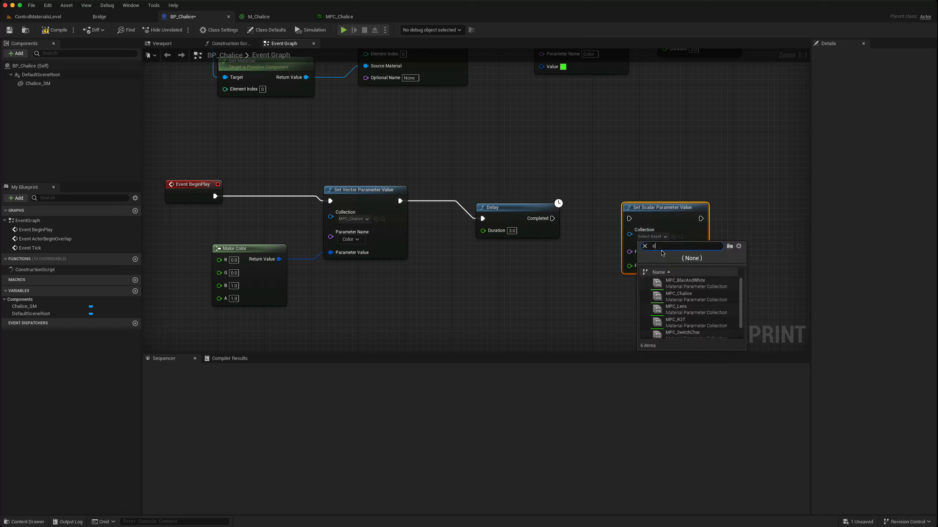
text(hal)
click(683, 283)
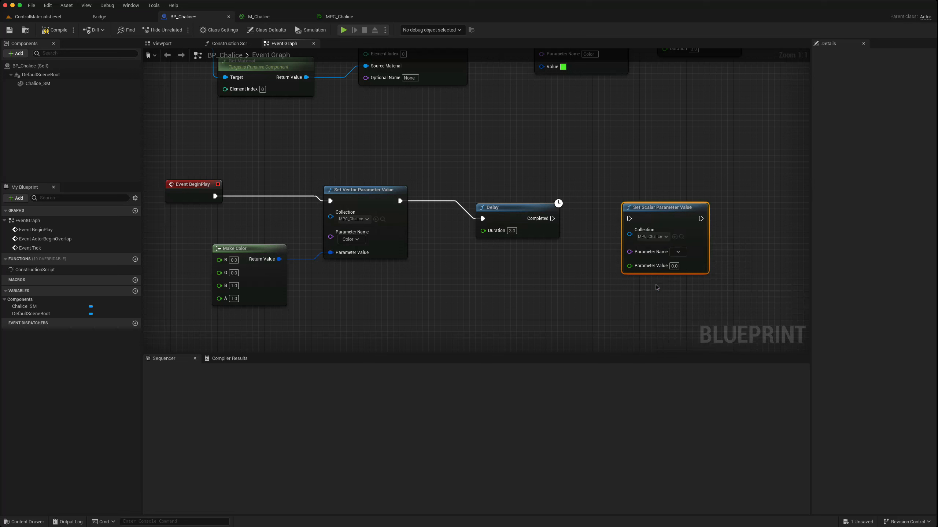
- Set the scalar node's parameter to Emissive with value 10.0, execute it from the Delay, and compile and save BP_Chalice
click(678, 252)
click(682, 260)
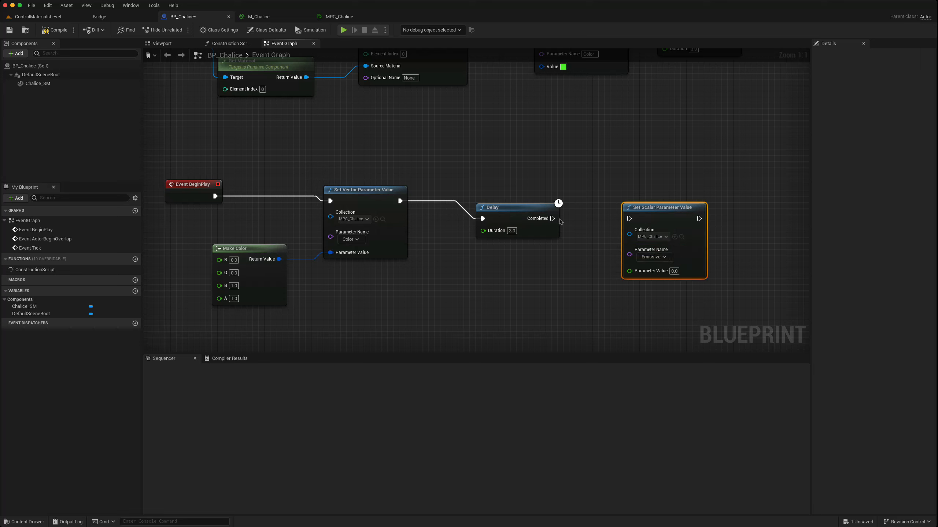
drag(552, 219, 629, 219)
click(54, 30)
click(9, 30)
- Play-test ControlMaterialsLevel, moving the character around the chalice to check its color and emissive changes, then stop
click(37, 17)
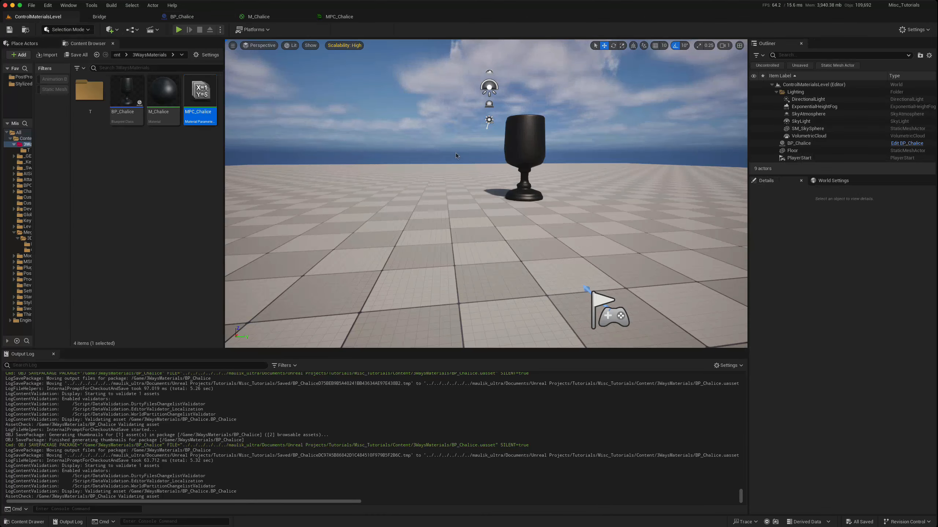
click(179, 30)
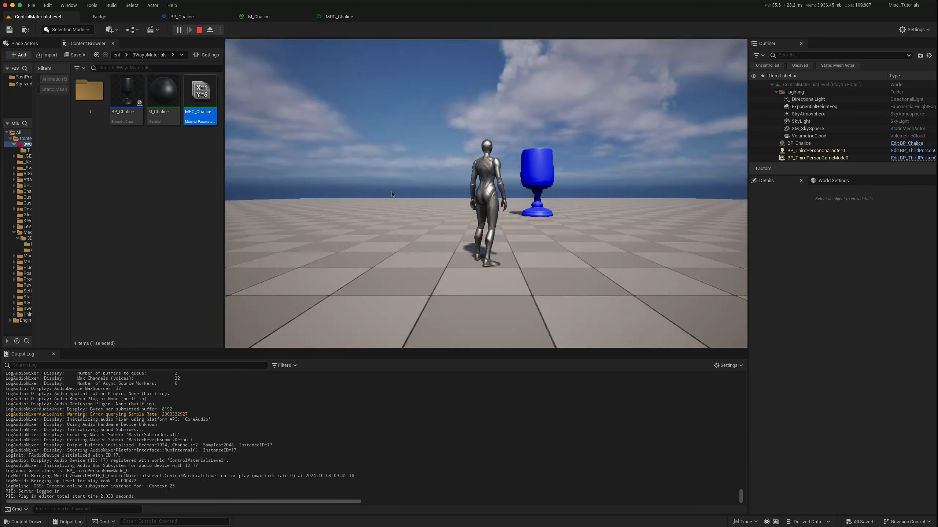
key(w)
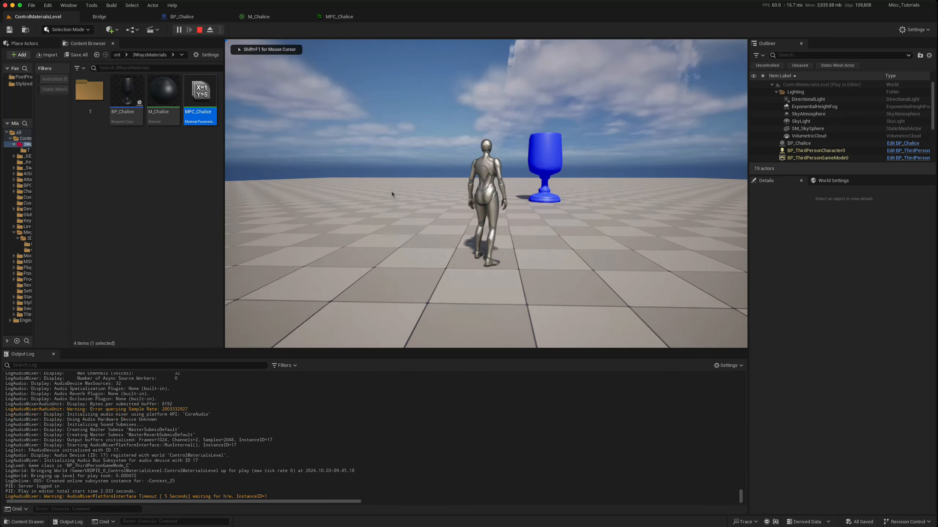
key(s)
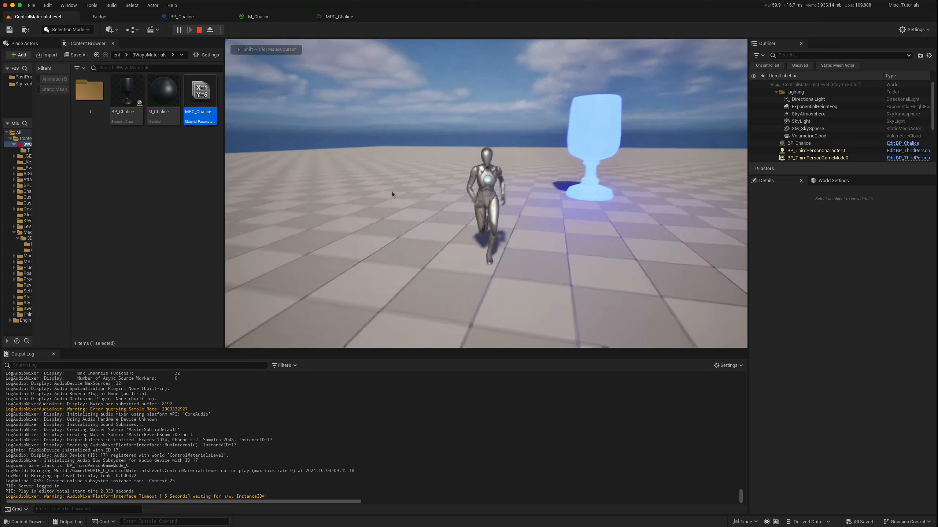
key(d)
key(w)
key(a)
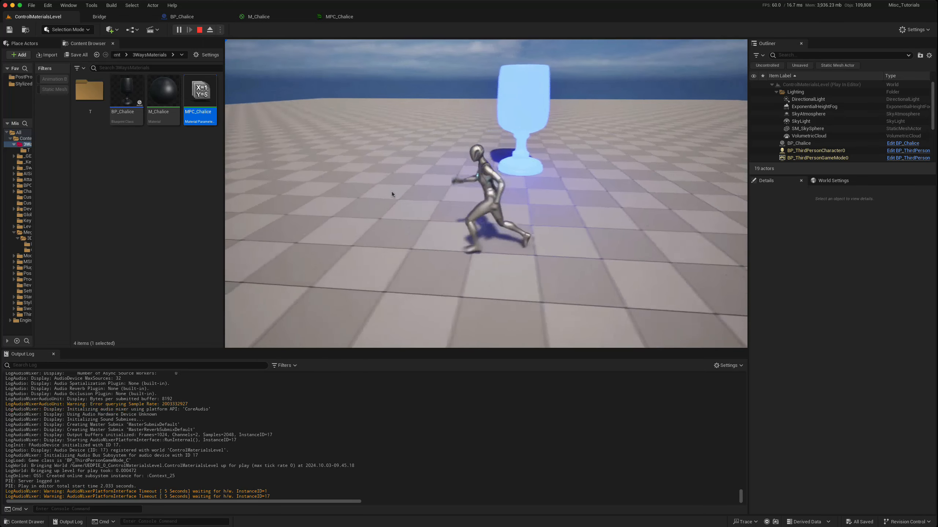
key(s)
key(a)
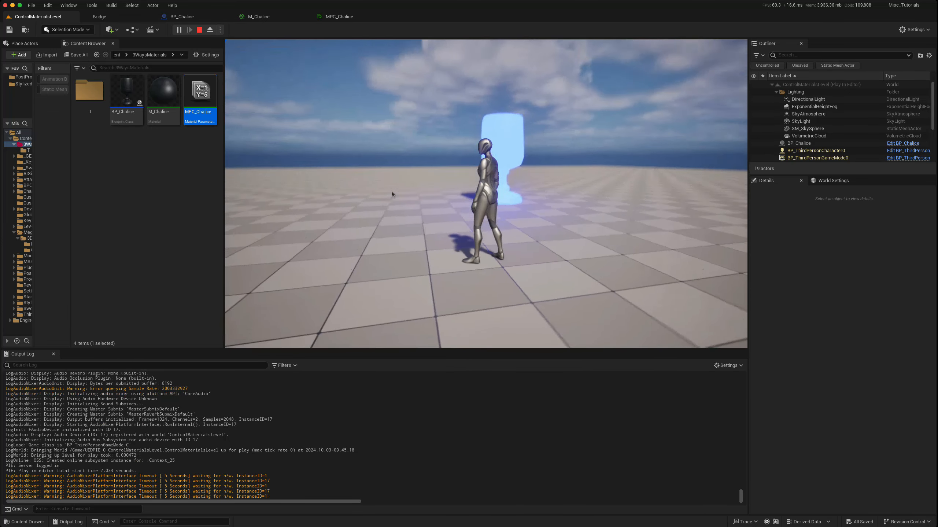
key(w)
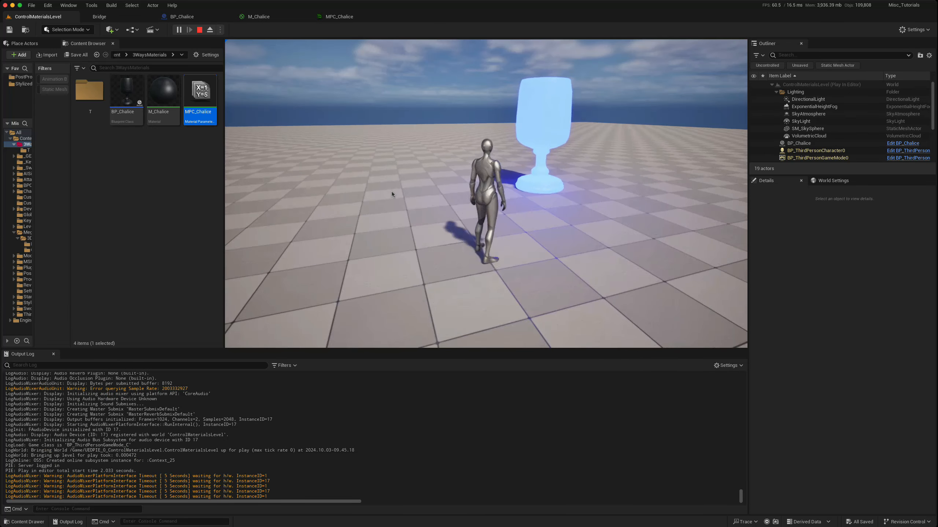
key(s)
key(d)
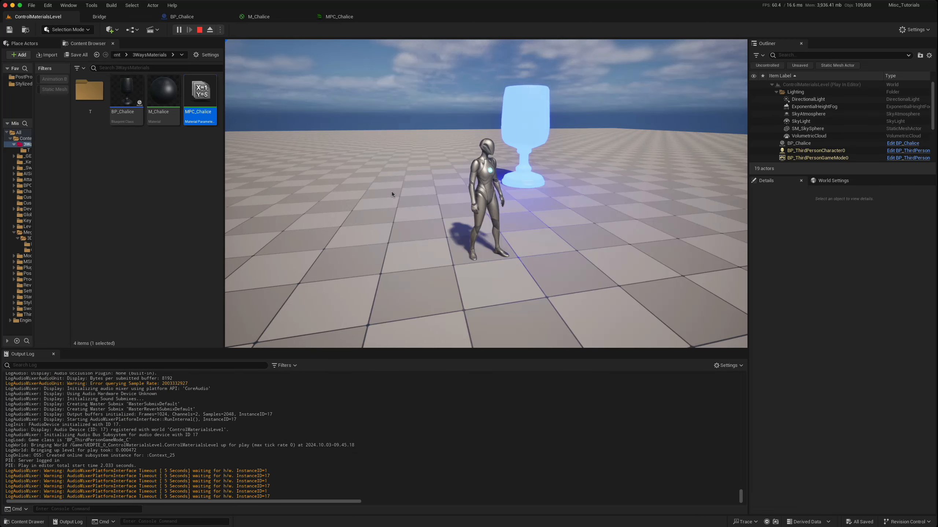
key(Escape)
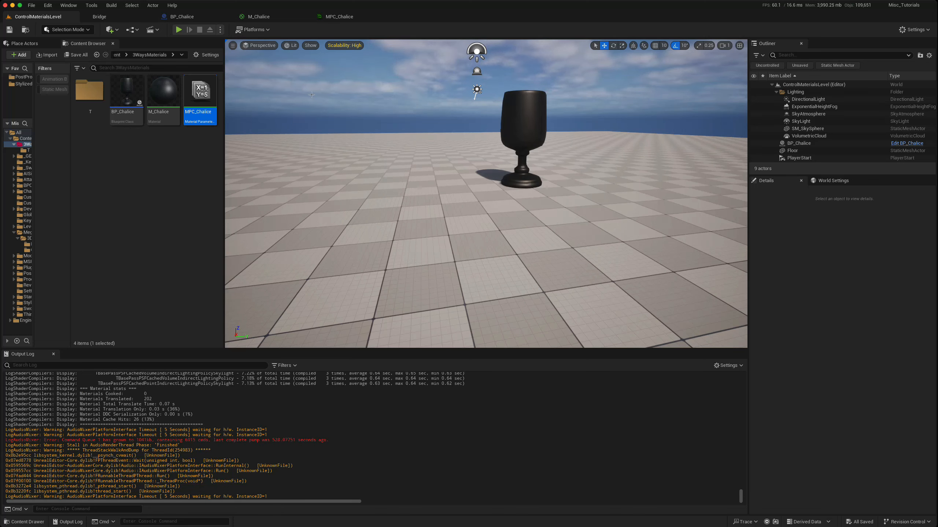
- In M_Chalice, disconnect the MPC_Chalice Color and Emissive collection nodes and move them above the working area
click(259, 17)
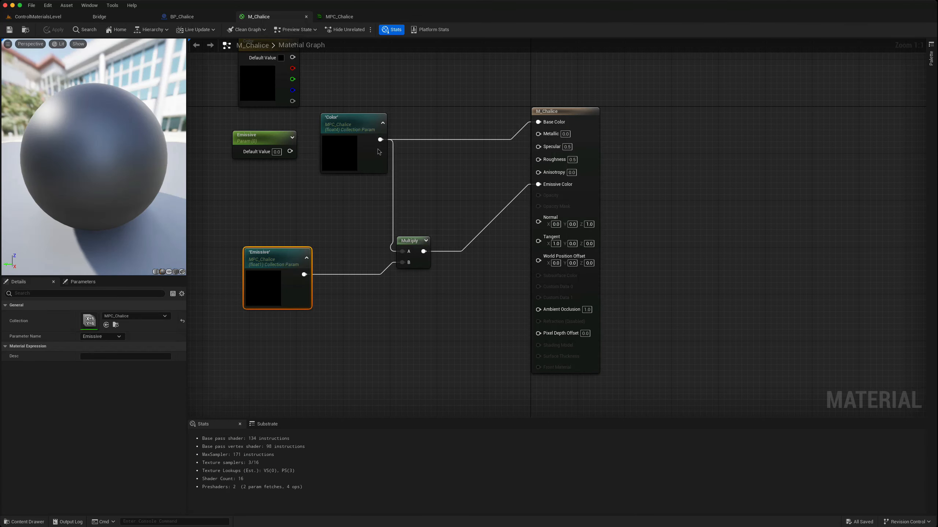
alt+click(380, 140)
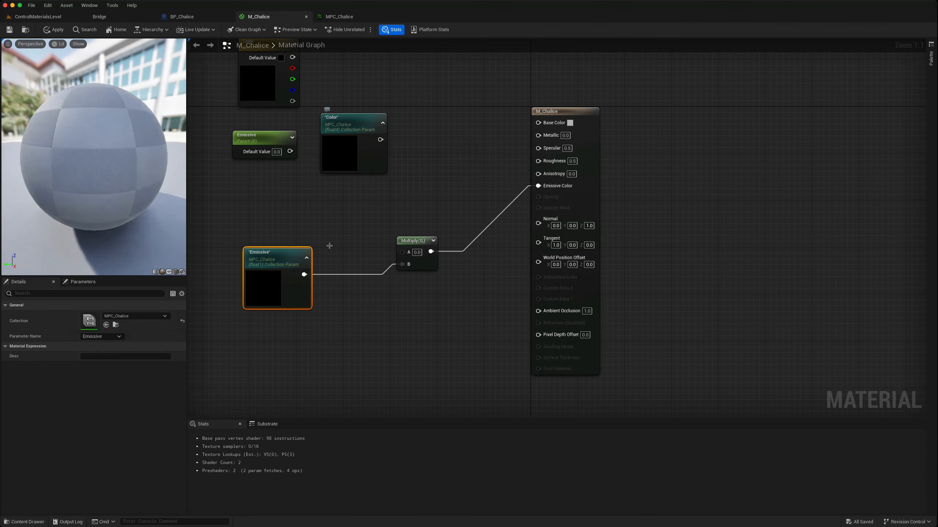
alt+click(303, 274)
drag(282, 258, 359, 194)
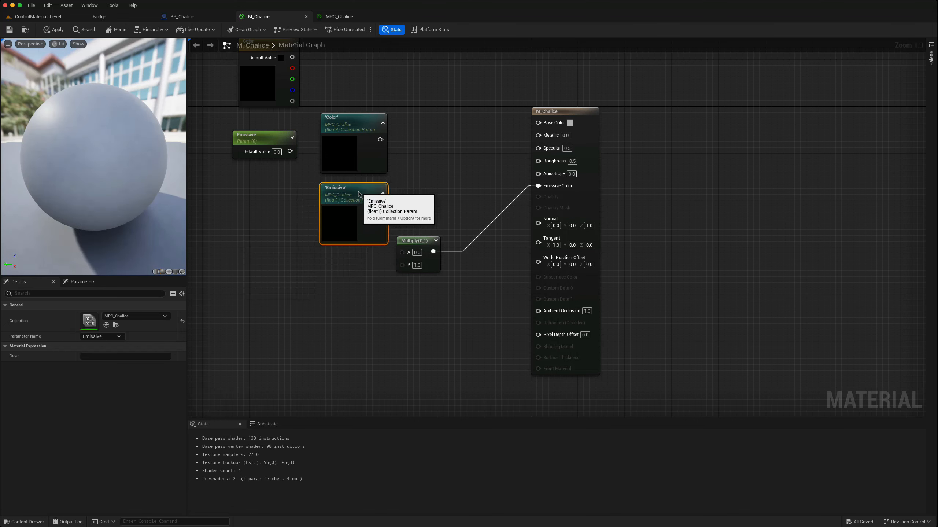
right_drag(263, 221, 275, 292)
click(393, 345)
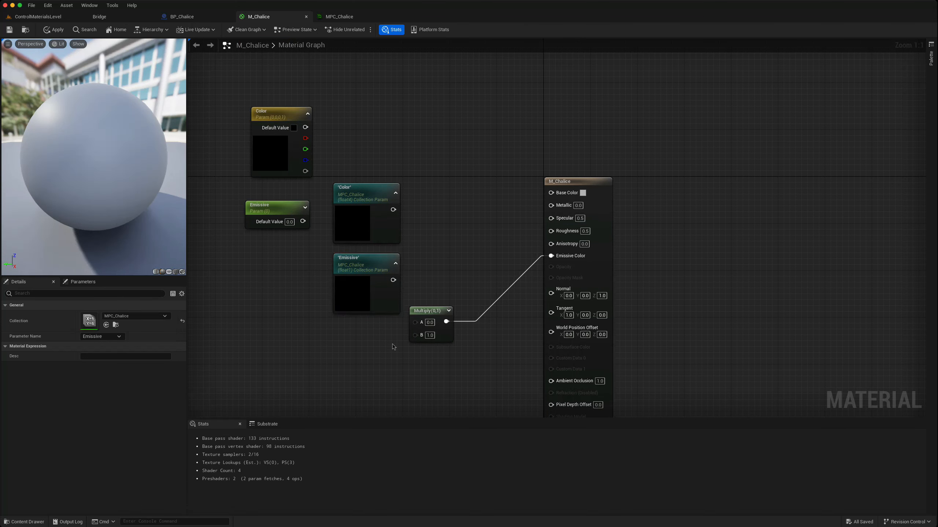
drag(372, 277, 378, 165)
right_drag(437, 281, 489, 215)
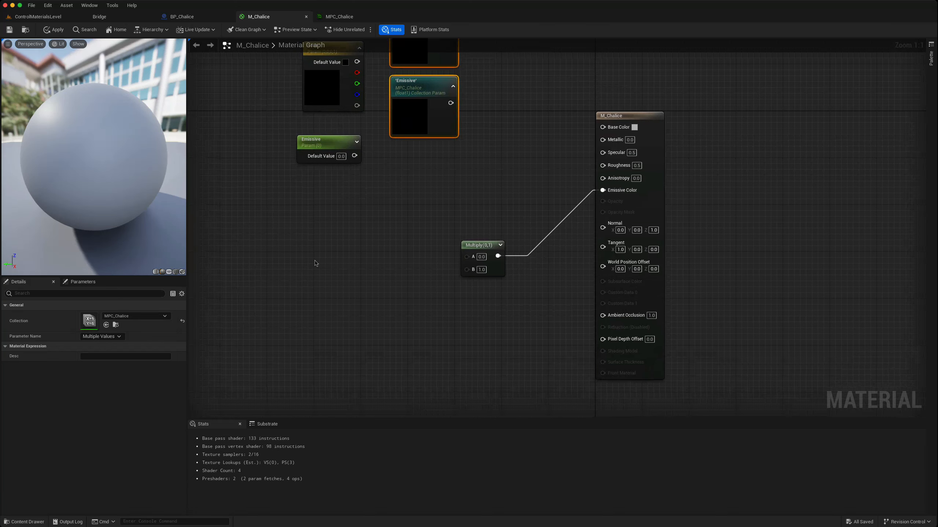
- Move the Color and Emissive parameter nodes down together beside the Multiply node
right_drag(320, 251, 321, 286)
drag(284, 85, 343, 198)
drag(334, 97, 358, 261)
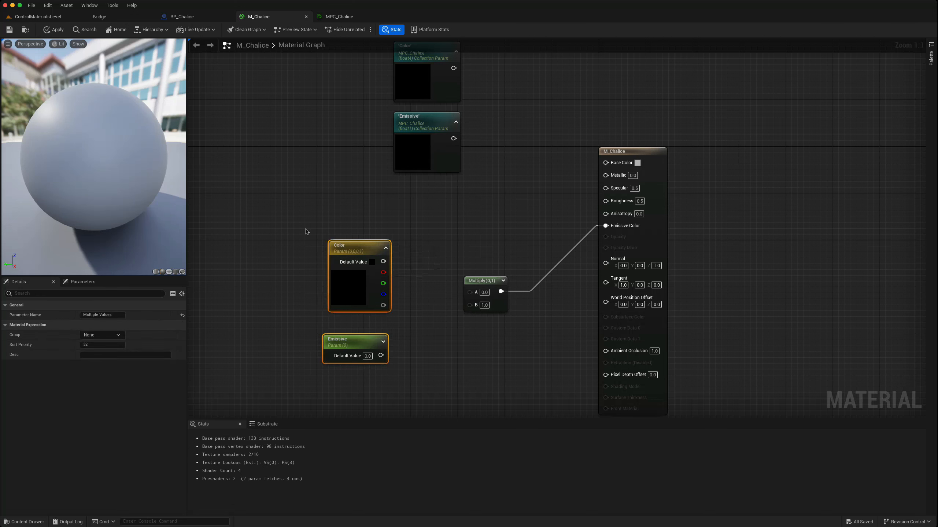
click(282, 320)
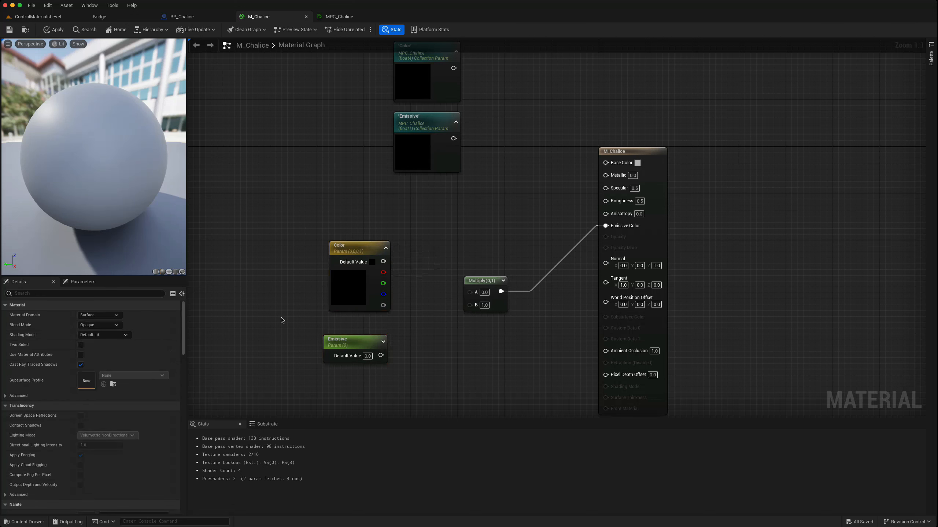
- Enable Use Custom Primitive Data on the Color parameter and shift its node slightly upward
click(348, 250)
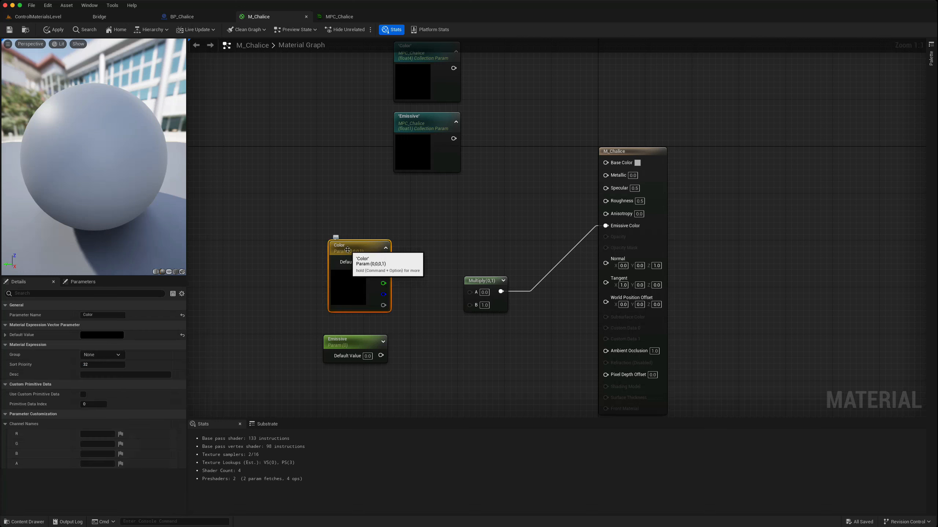
click(83, 394)
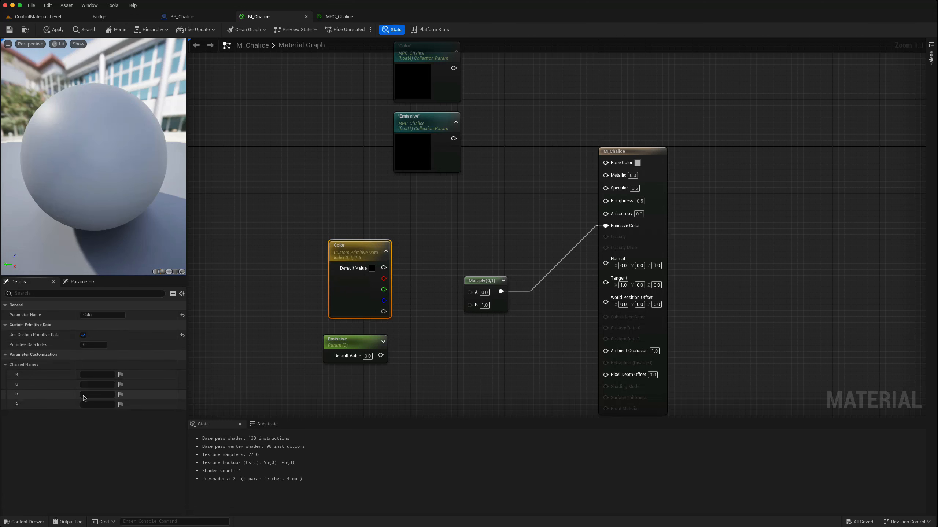
drag(353, 252, 352, 208)
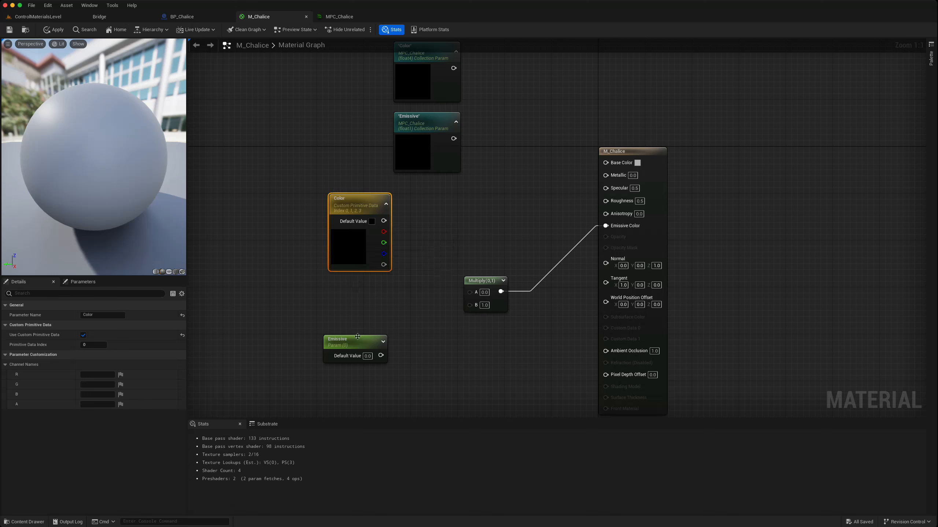
- Enable Use Custom Primitive Data on the Emissive parameter with Primitive Data Index 4, placing its node closer to Color
drag(358, 336, 358, 324)
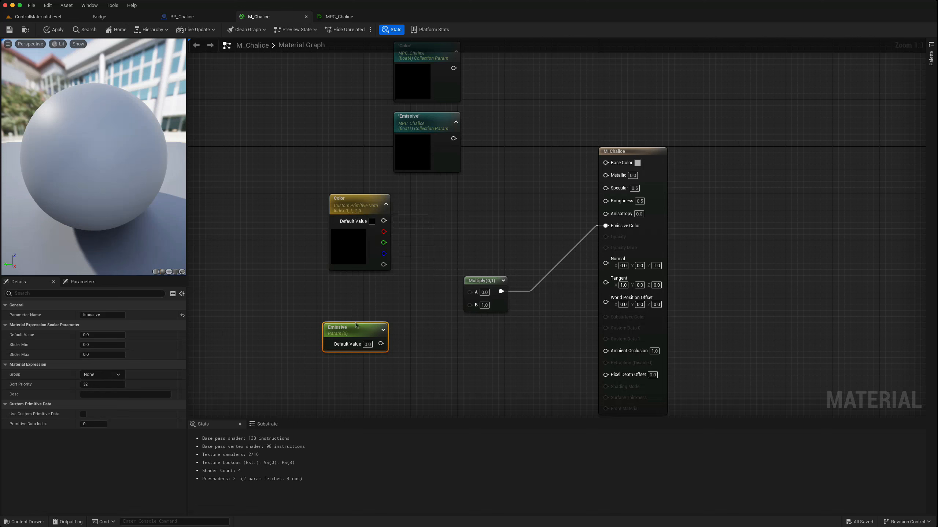
drag(352, 332, 351, 320)
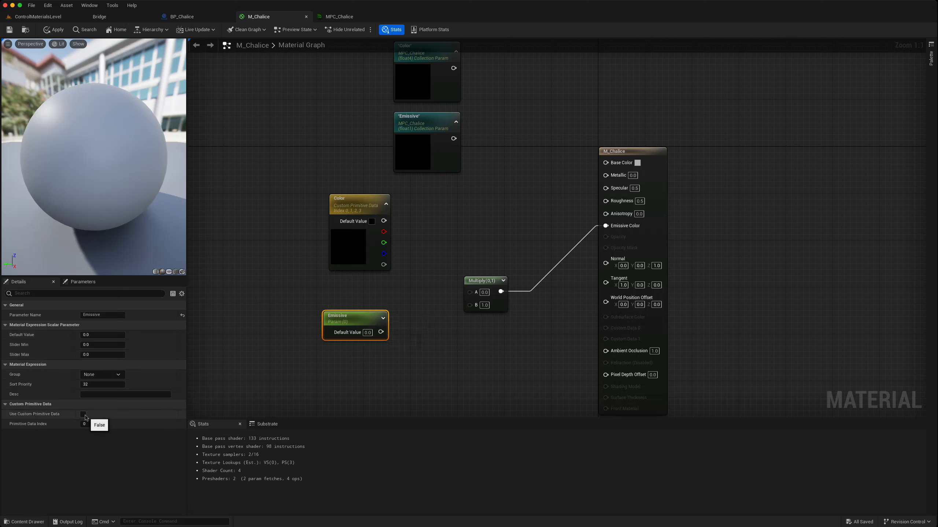
click(84, 414)
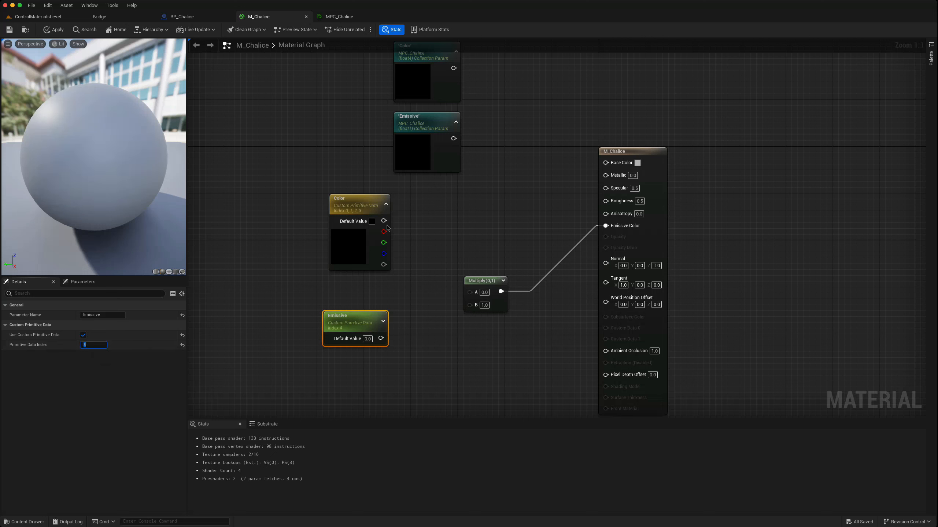
- Connect Color to Base Color and Multiply A, and Emissive to Multiply B, and apply the changes to M_Chalice
drag(384, 221, 606, 163)
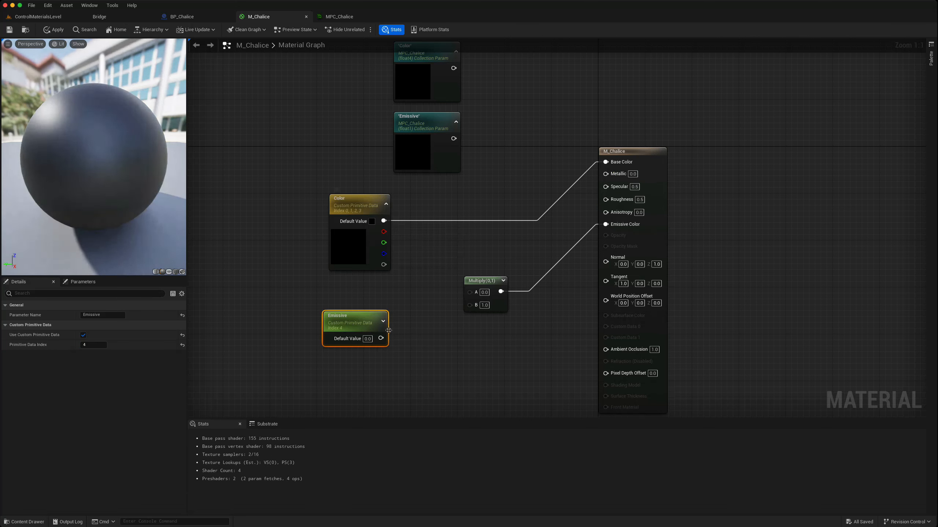
drag(384, 221, 466, 292)
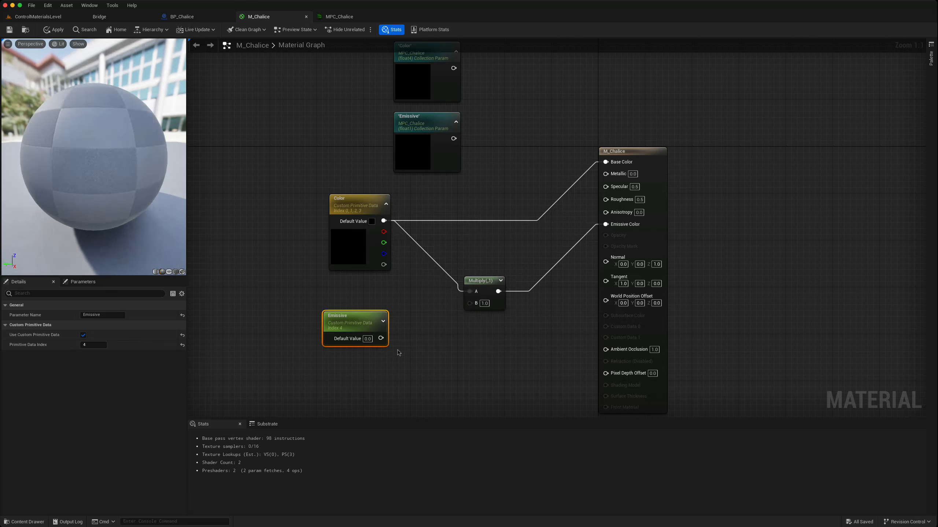
drag(381, 338, 482, 269)
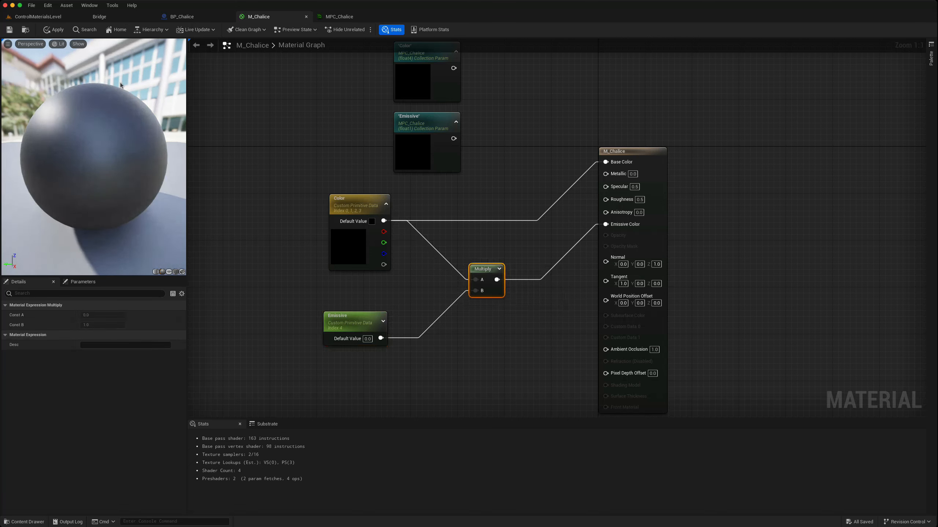
click(55, 31)
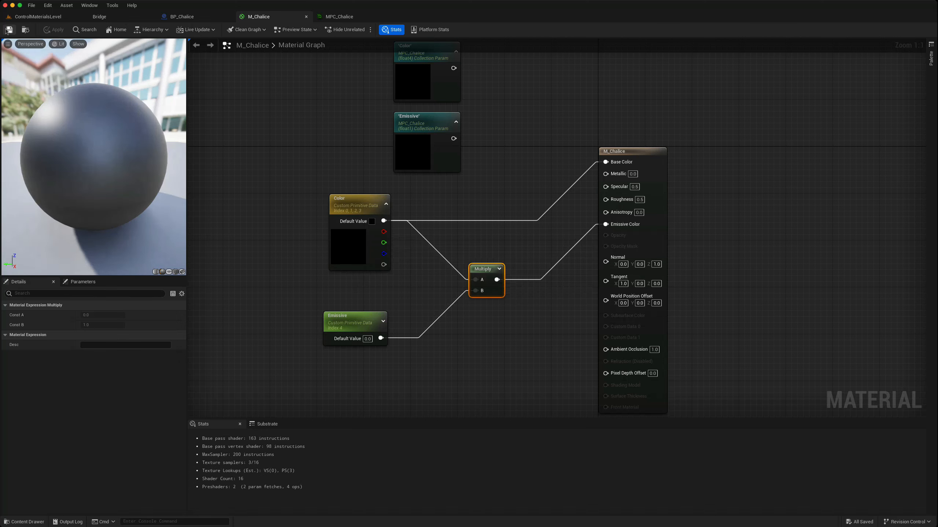
- In BP_Chalice, disconnect Event BeginPlay from Set Vector Parameter Value and move it to the empty area below
click(187, 18)
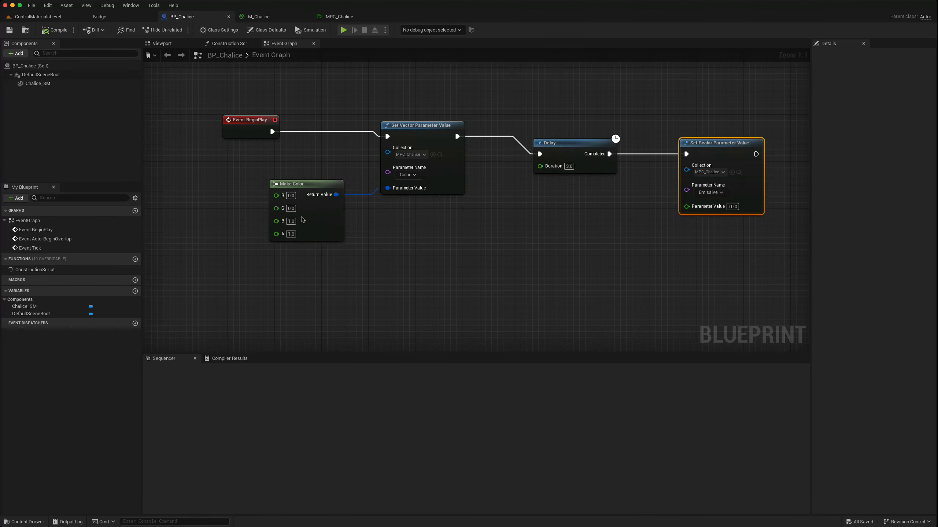
alt+click(272, 132)
drag(255, 127, 266, 327)
right_drag(327, 321, 292, 231)
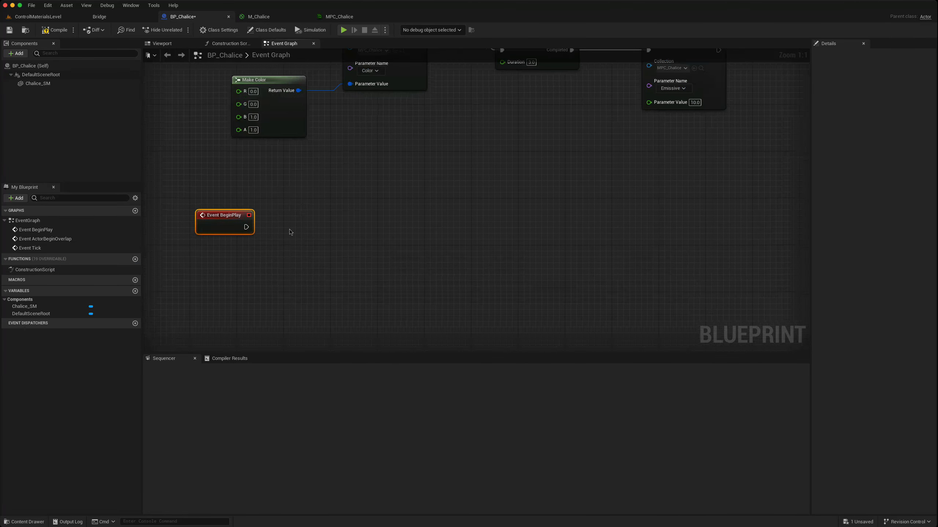
click(295, 256)
- Add a Chalice_SM reference and connect a Set Custom Primitive Data Vector 4 node to it
click(39, 84)
drag(137, 158, 325, 241)
text(set custom pri)
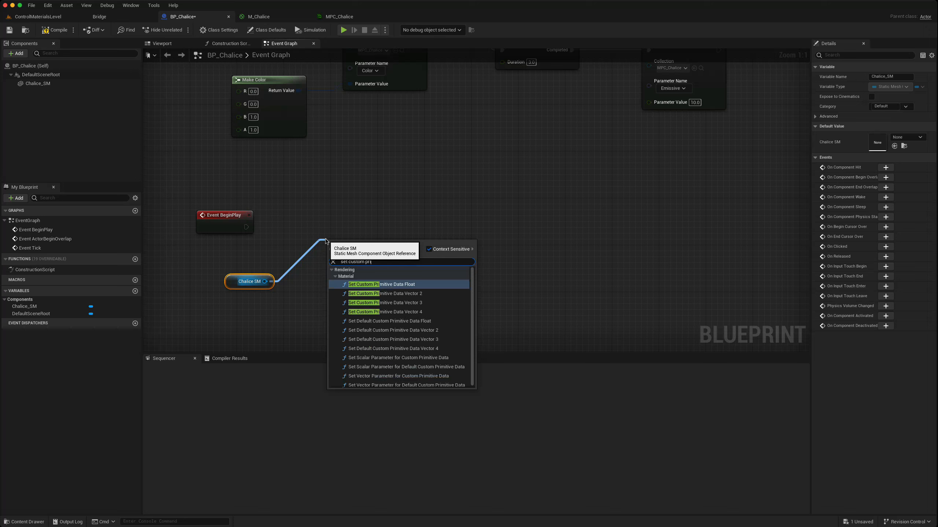
click(378, 312)
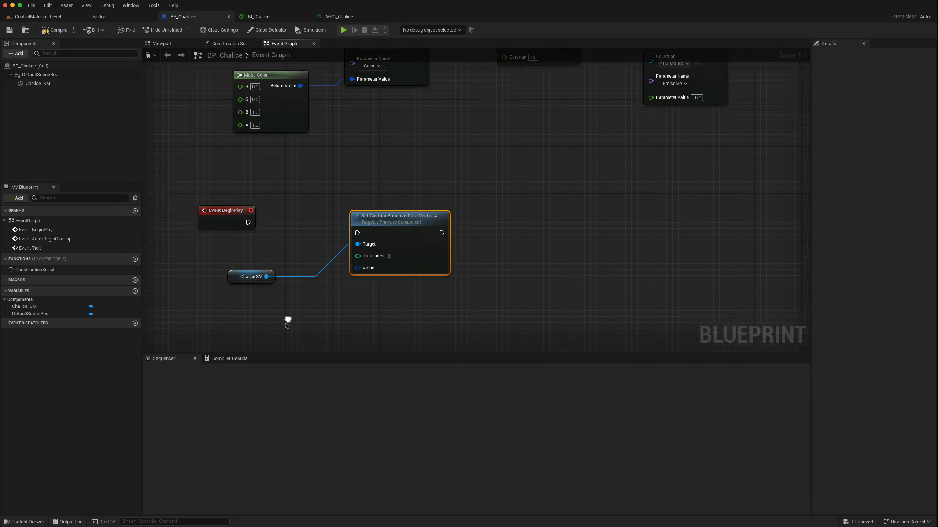
- Feed the custom primitive data node's Value from a Make Vector 4 node with Z set to 1.0
right_drag(352, 311, 381, 262)
drag(388, 225, 364, 264)
text(make)
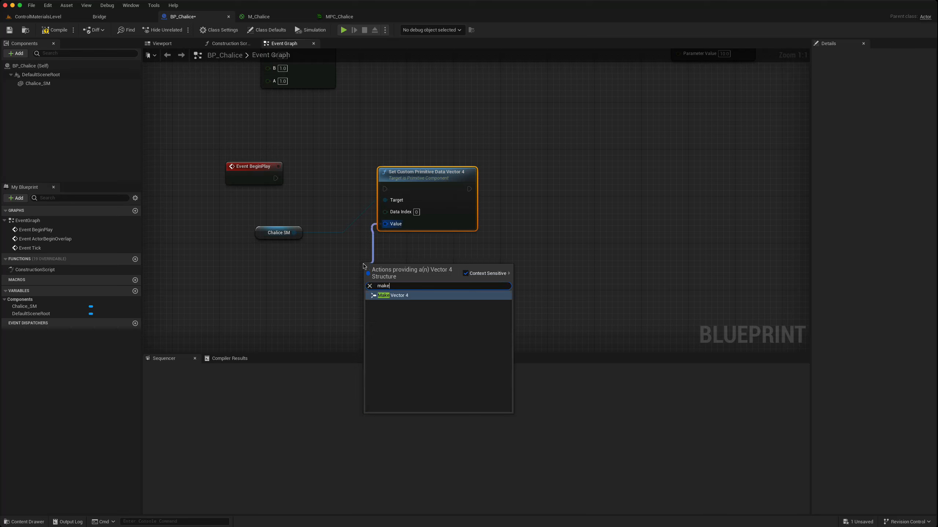
click(379, 296)
drag(369, 267, 269, 266)
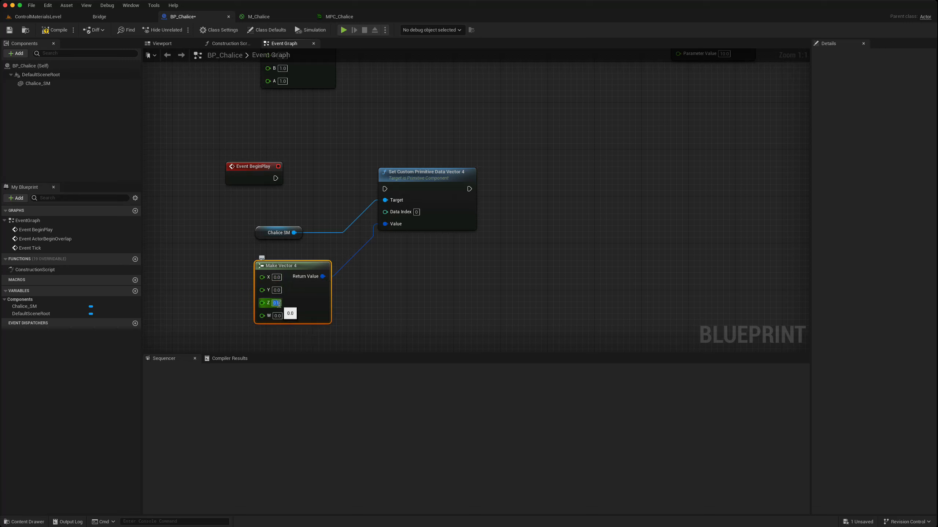
text(1)
key(Return)
- Connect Event BeginPlay to Set Custom Primitive Data Vector 4, and follow that node with a Delay of 3.0 seconds
drag(279, 177, 385, 189)
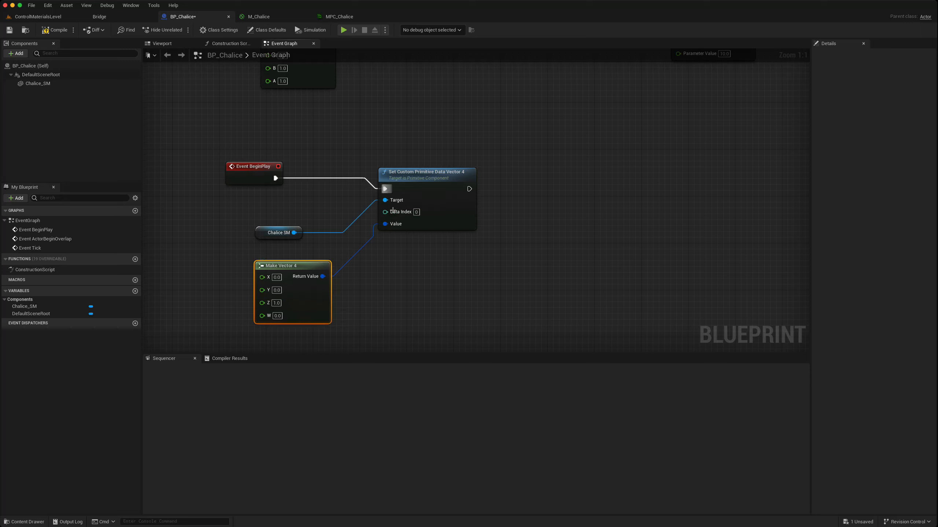
drag(470, 189, 530, 182)
text(dela)
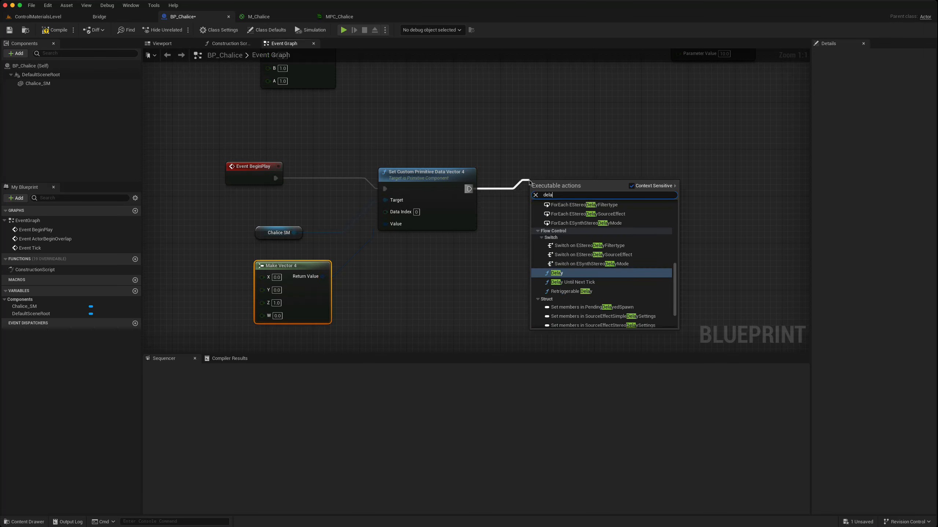
key(Return)
text(3)
key(Return)
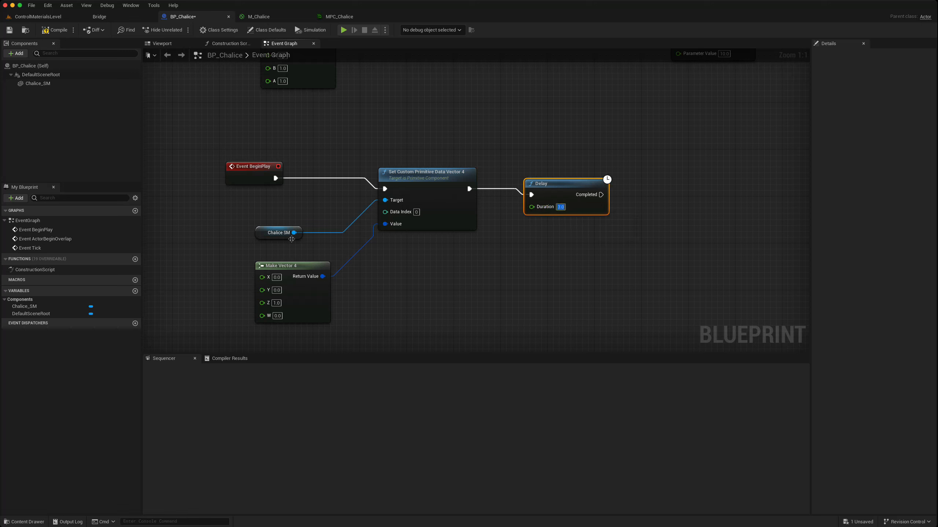
drag(294, 232, 626, 213)
text(set custom)
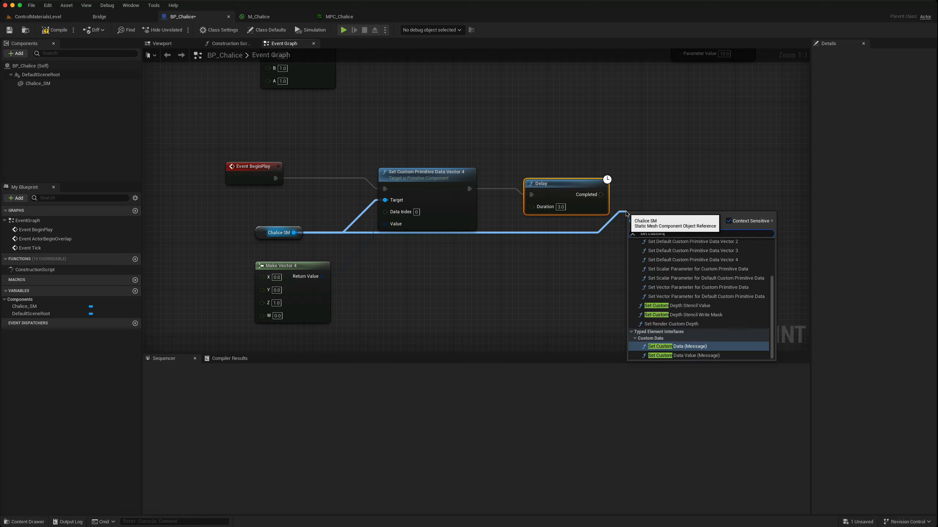
text( prim)
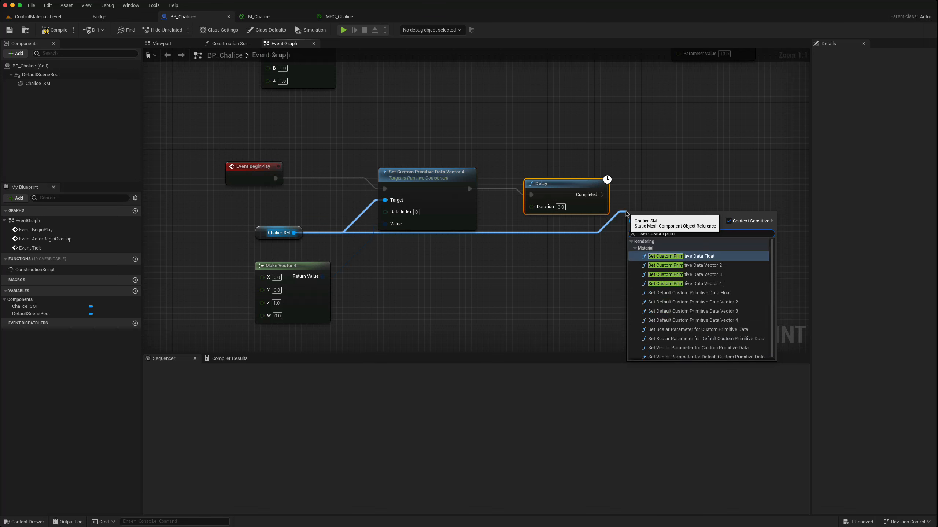
text( sca)
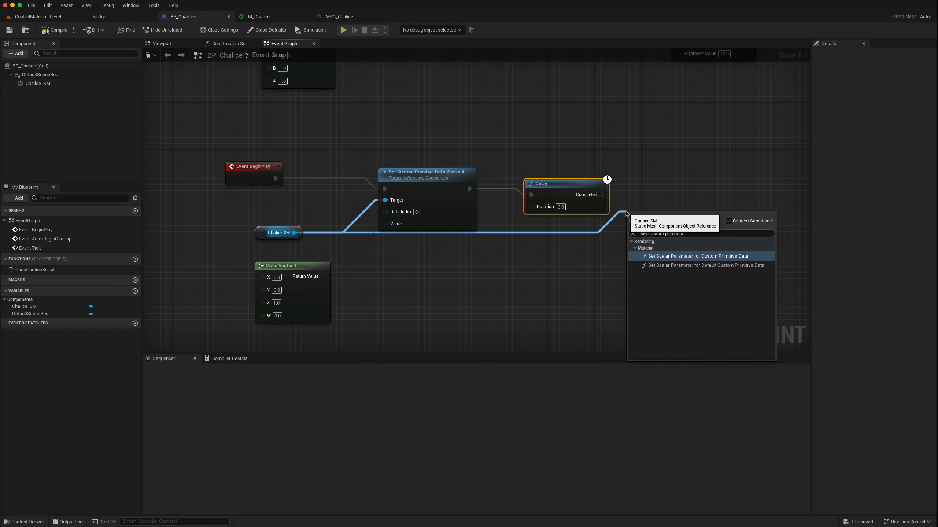
click(687, 256)
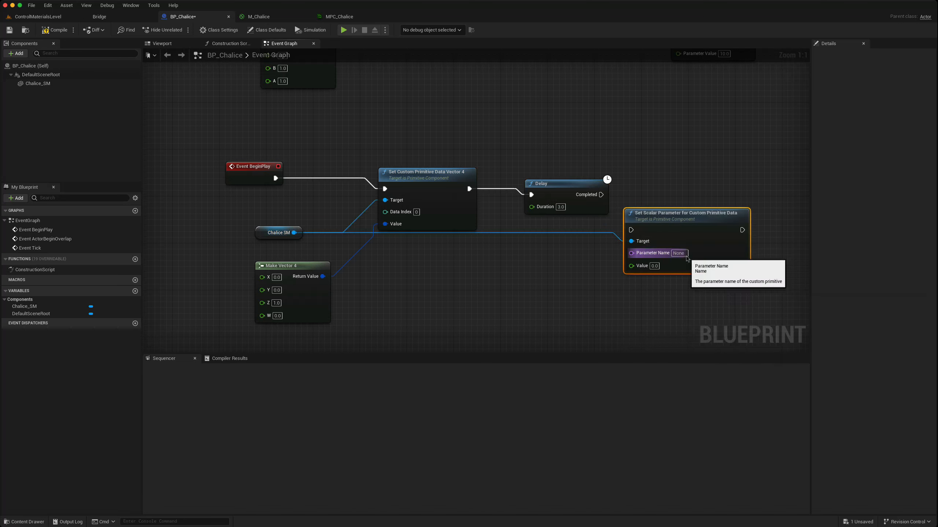
drag(683, 224, 710, 198)
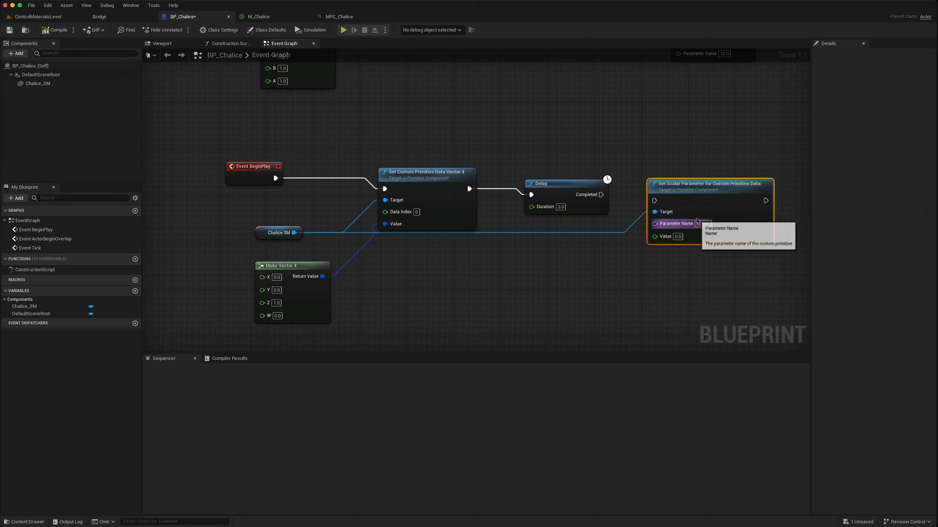
key(Delete)
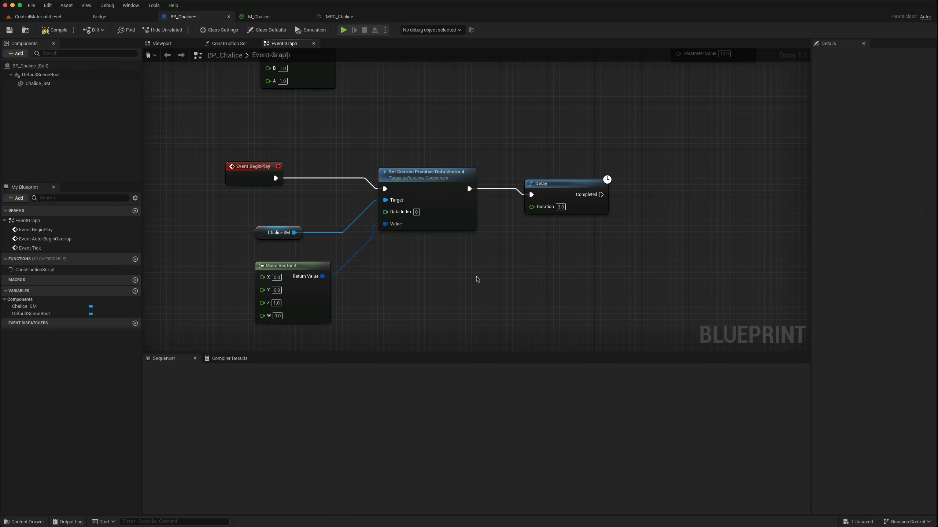
- Add a Set Custom Primitive Data Float node targeting the Chalice_SM reference and place it beyond the Delay node
drag(294, 232, 642, 231)
text(set)
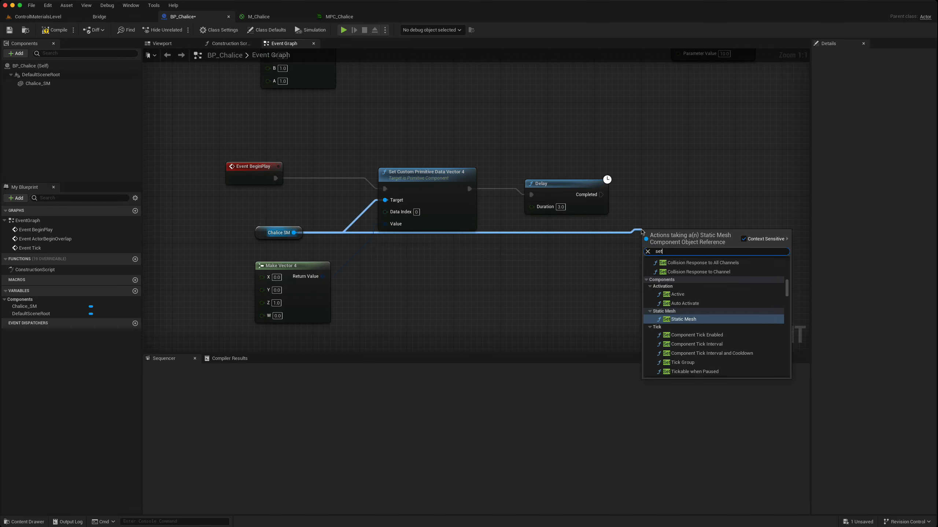
text( cust prim)
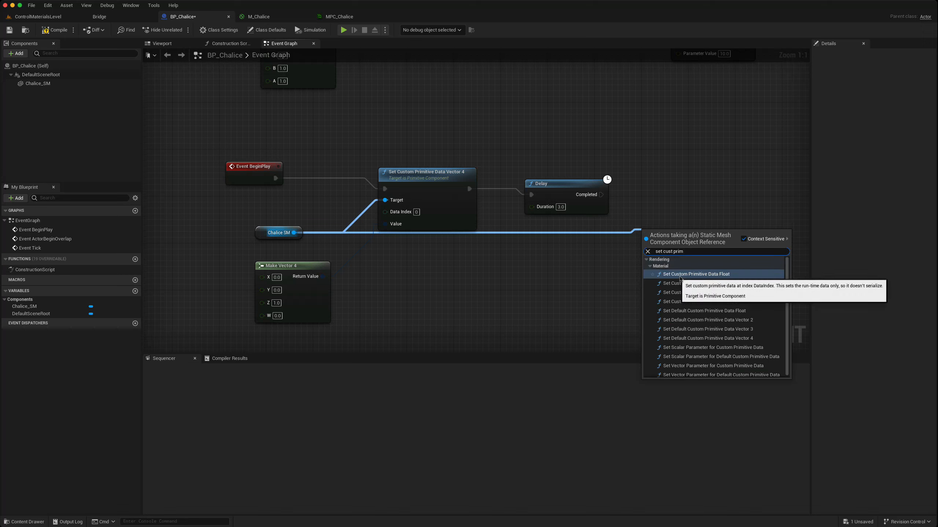
click(704, 278)
drag(650, 244, 667, 208)
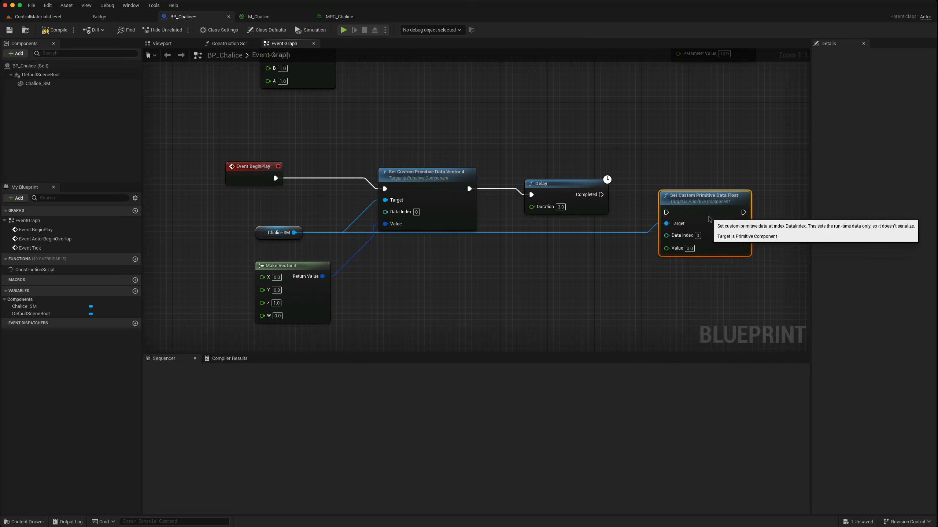
- Give Set Custom Primitive Data Float a Value of 10.0 and Data Index 4, and connect it in line with Delay's Completed output
click(689, 248)
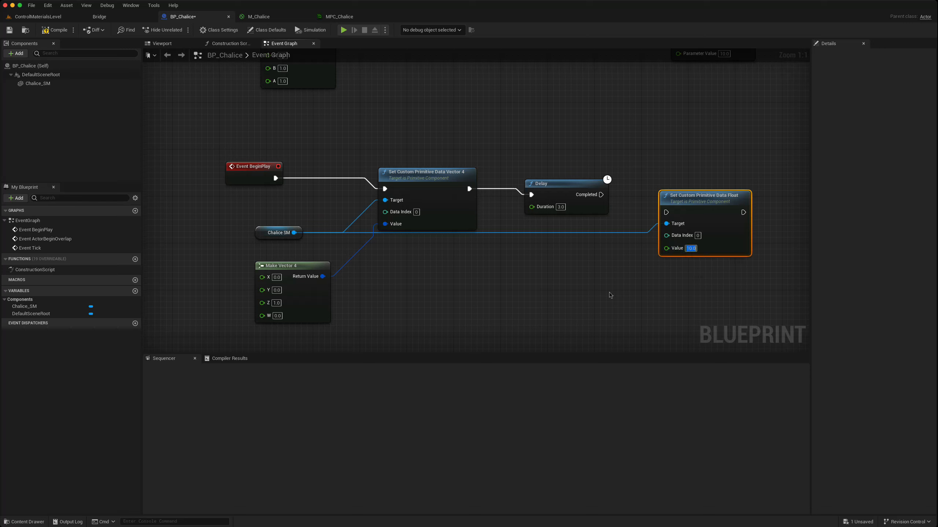
key(shift+Tab)
drag(602, 195, 666, 212)
key(q)
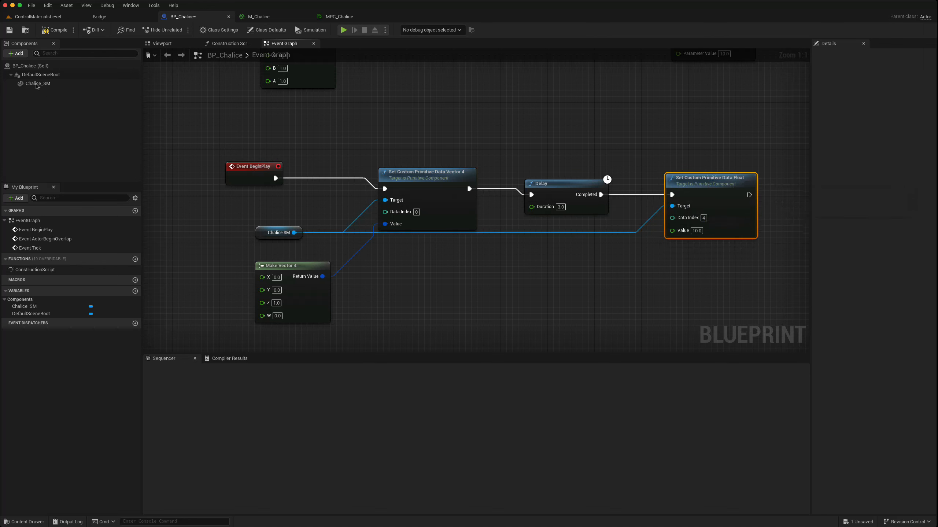
- Compile and save BP_Chalice, and play ControlMaterialsLevel to test the chalice material
click(55, 30)
click(10, 30)
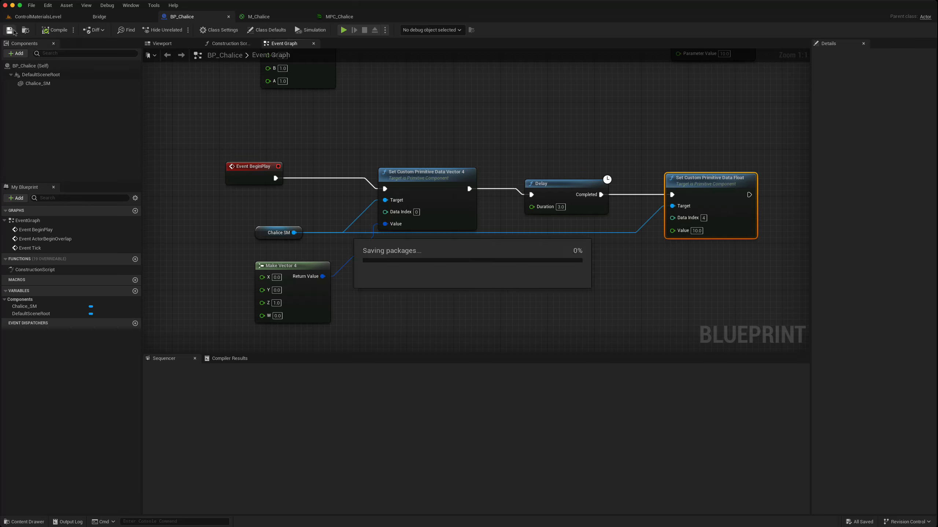
click(45, 17)
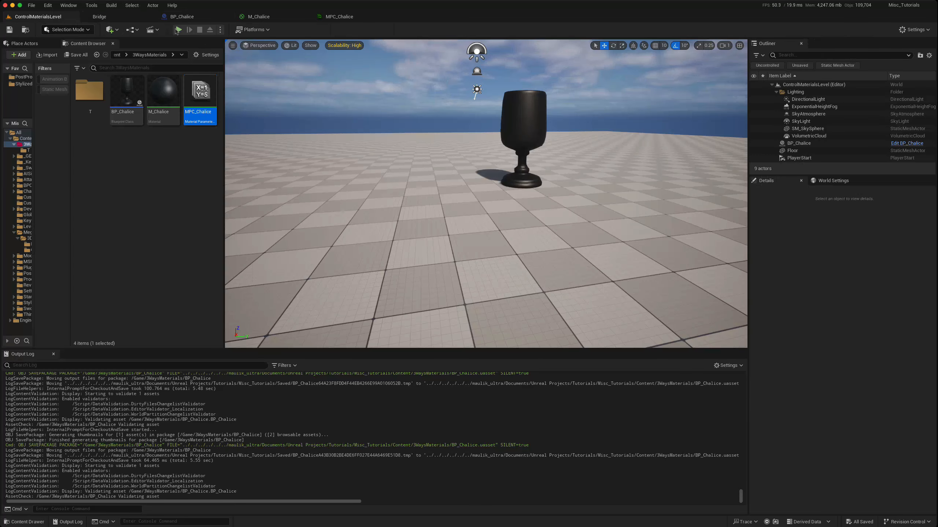
click(179, 30)
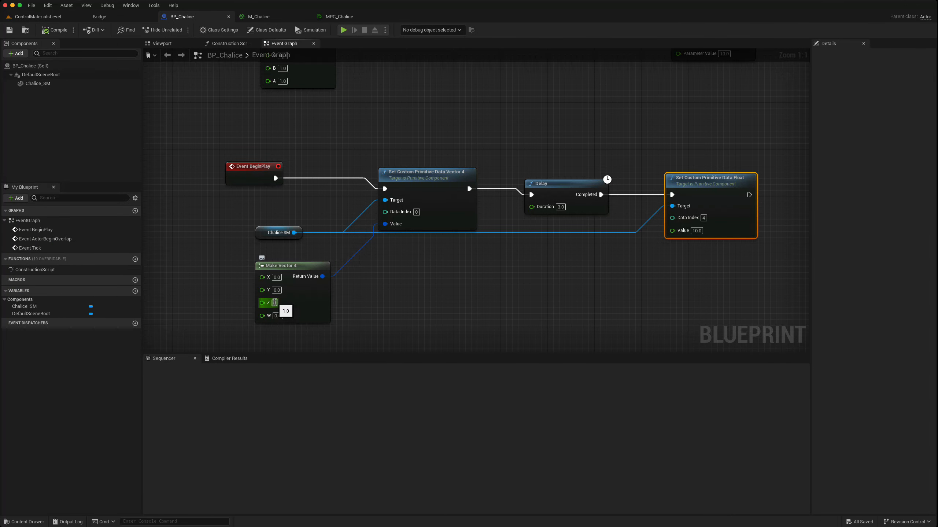
- Set Make Vector 4 to X 1.0 and Z 0.0, and compile and save BP_Chalice
click(276, 277)
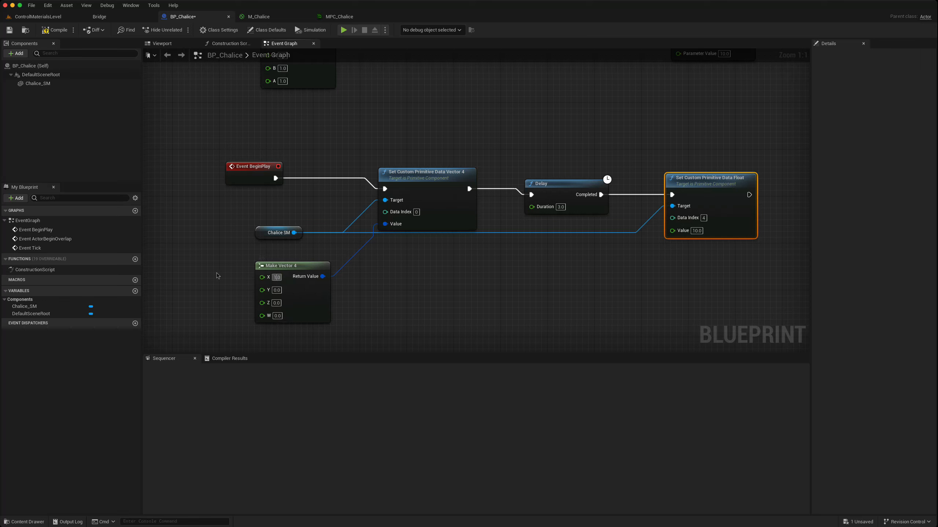
click(55, 30)
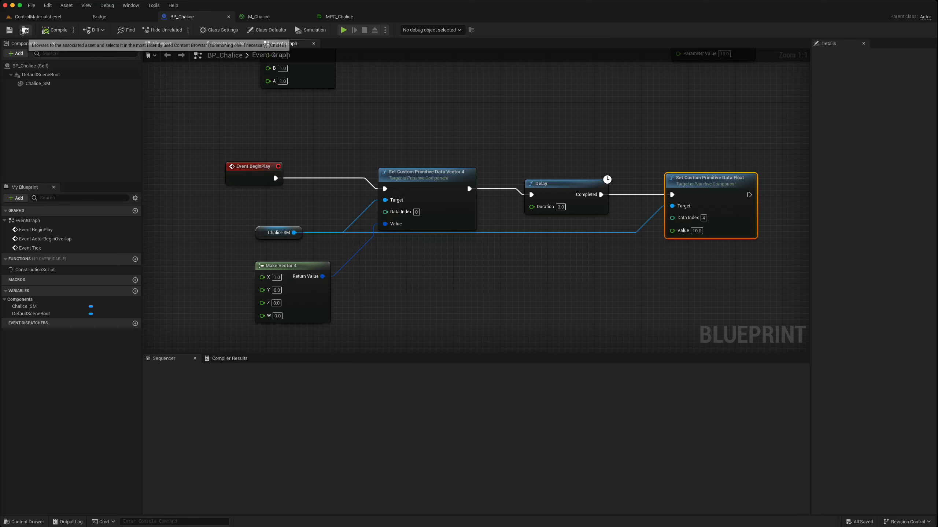
click(9, 30)
- Play ControlMaterialsLevel and walk the character toward the chalice to check its color and delayed emissive change
click(38, 16)
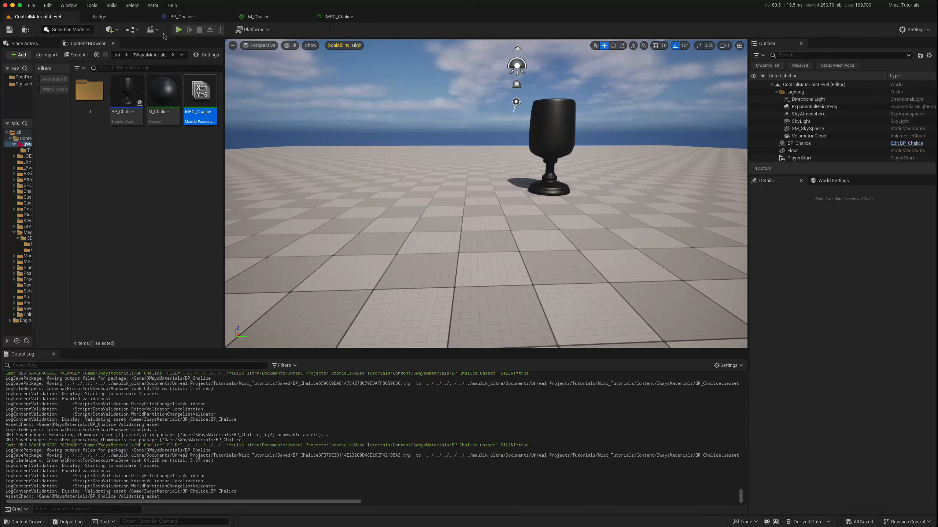
click(178, 30)
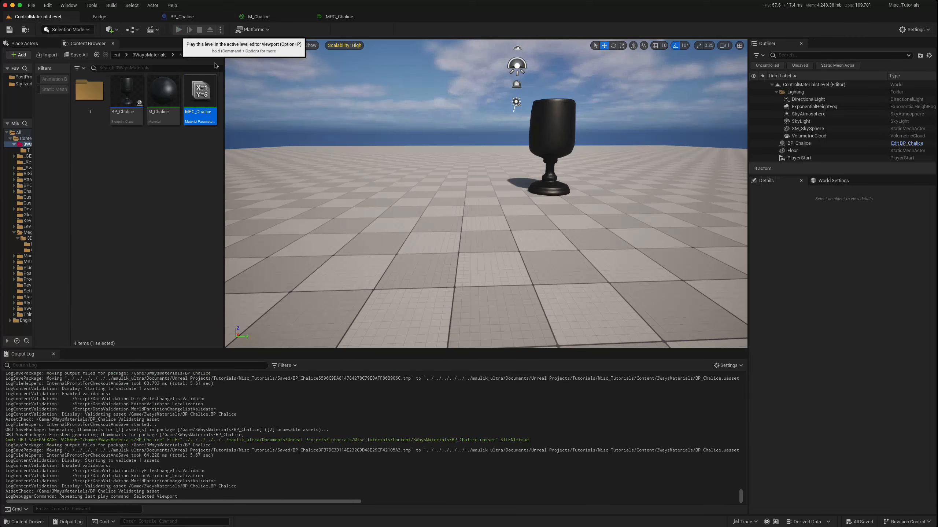
click(405, 206)
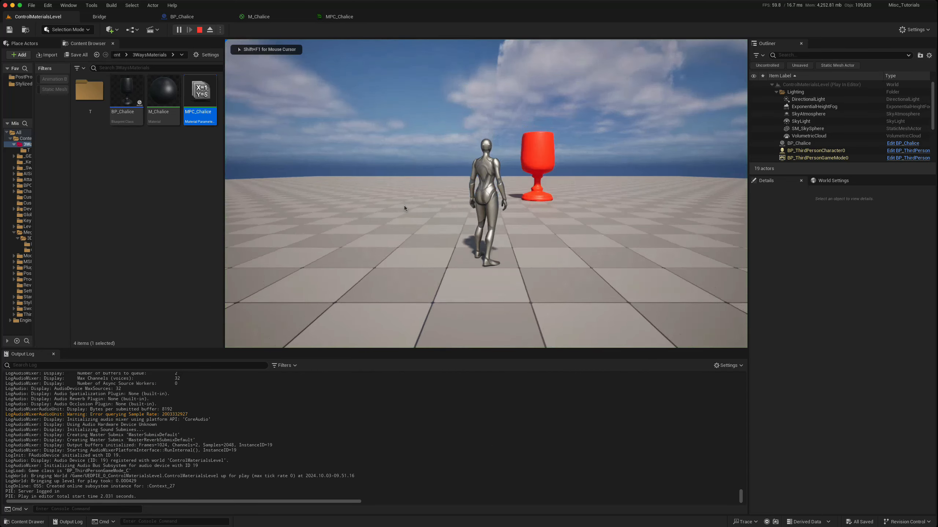
key(w)
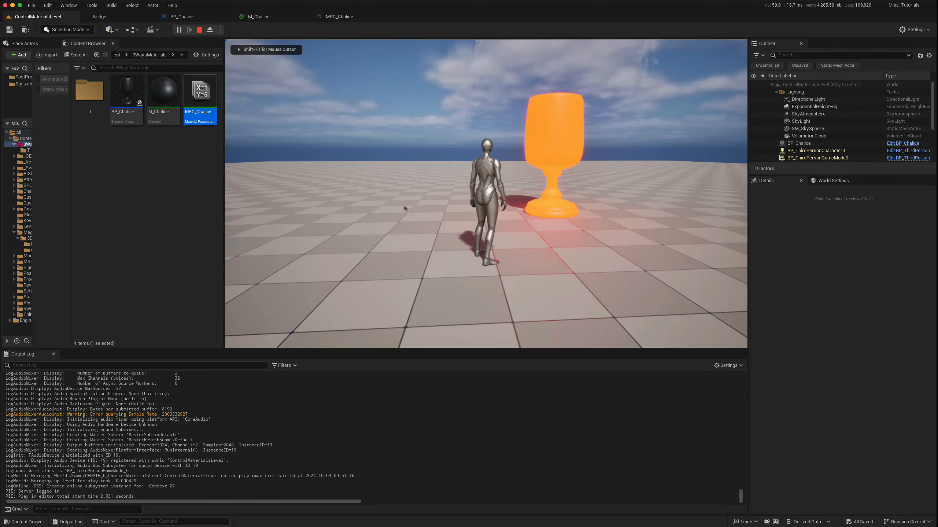
key(d)
key(a)
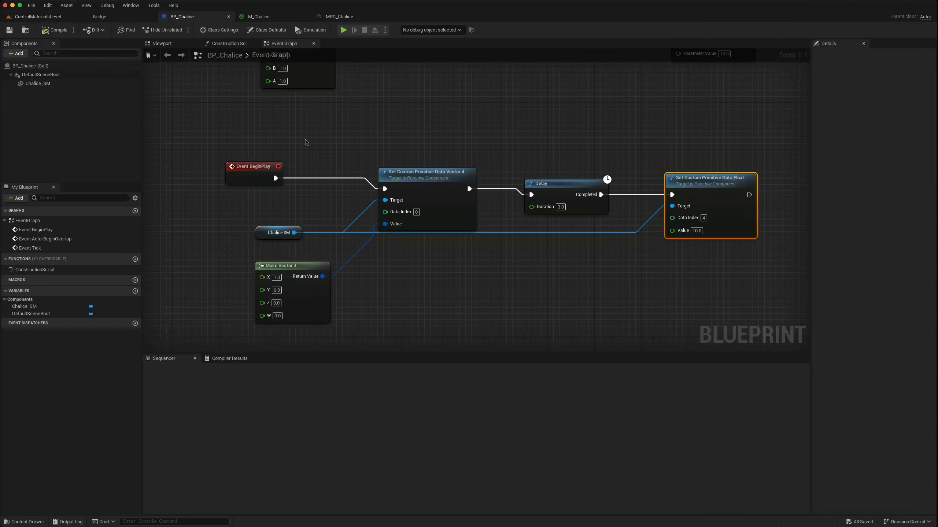
- Review BP_Chalice's three node chains: the dynamic material instance, the MPC_Chalice parameter collection, and the custom primitive data
right_drag(345, 130, 357, 314)
right_drag(331, 137, 328, 290)
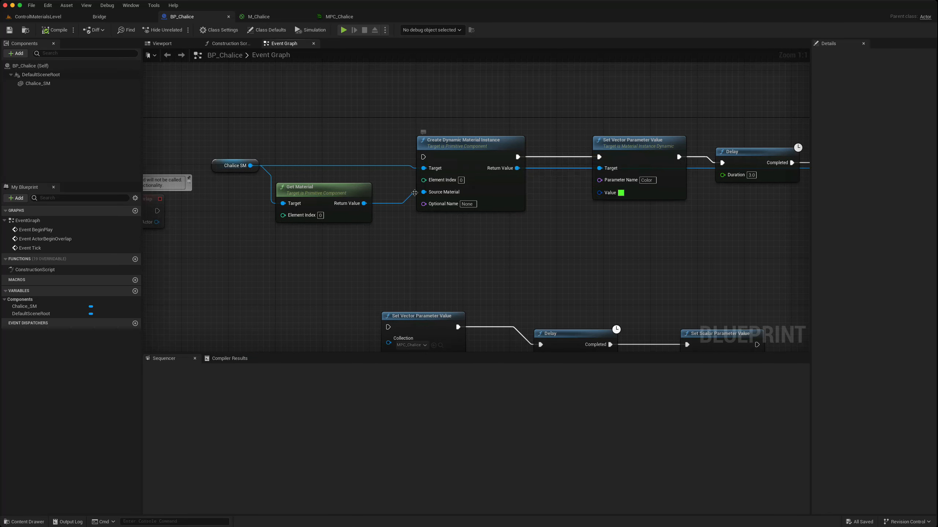
right_drag(513, 255, 383, 237)
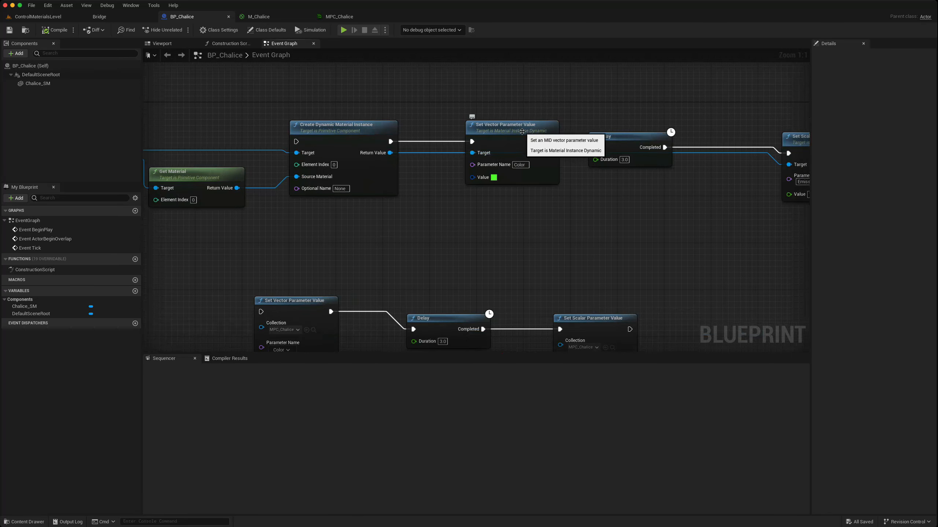
right_drag(705, 190, 560, 176)
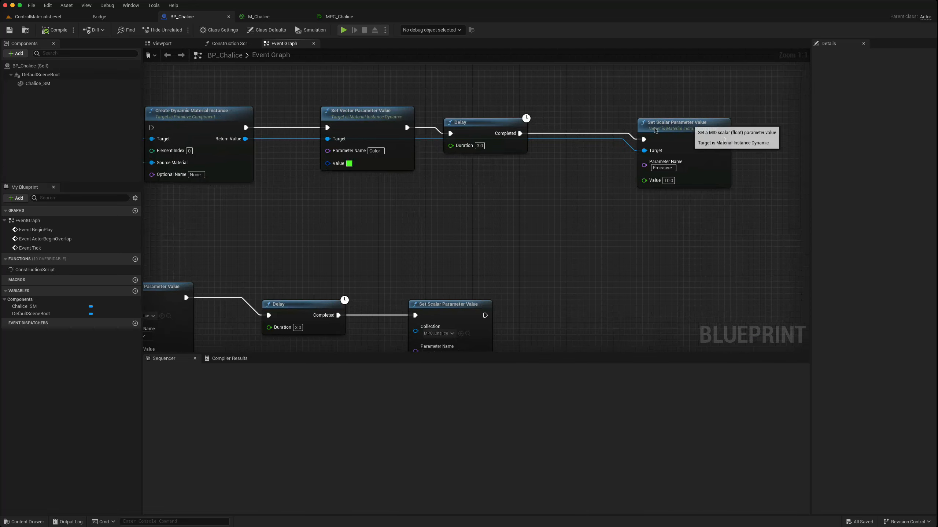
right_drag(245, 258, 536, 147)
right_drag(394, 276, 473, 278)
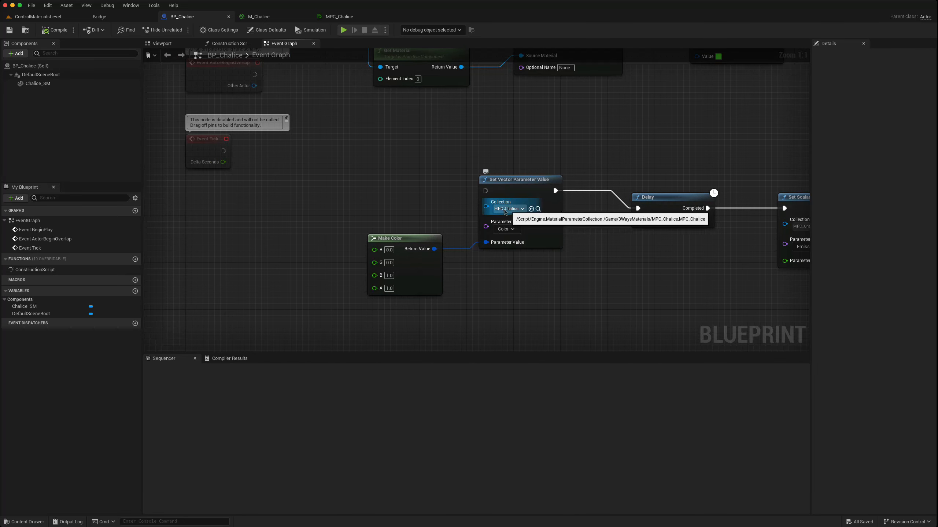
right_drag(533, 269, 444, 259)
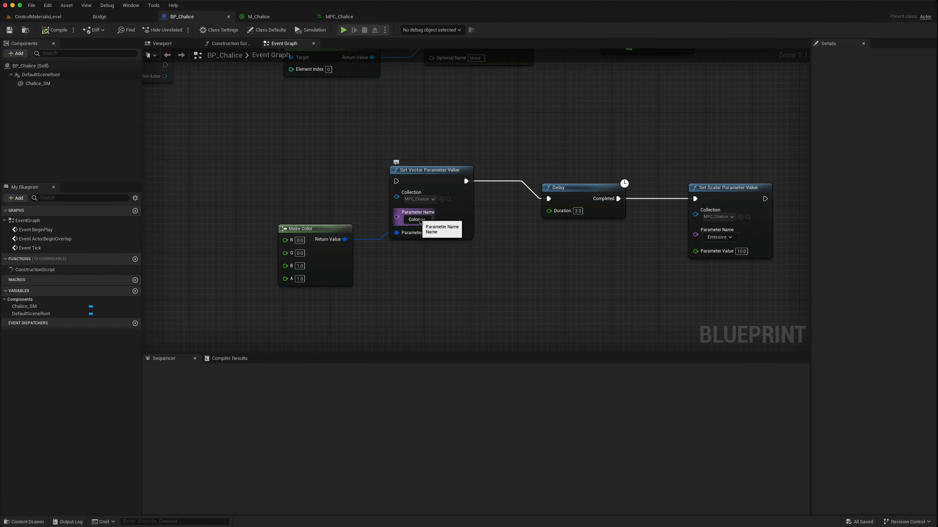
right_drag(539, 268, 439, 263)
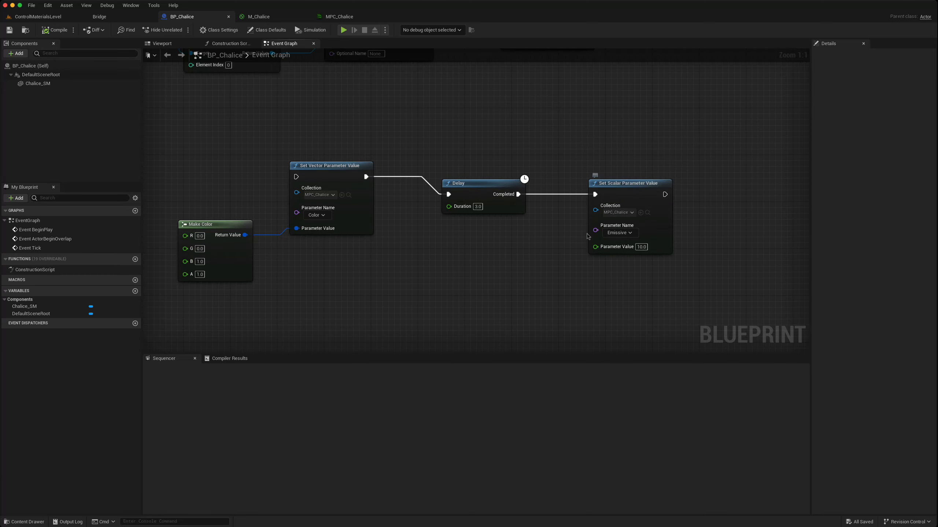
right_drag(319, 301, 450, 103)
right_drag(484, 263, 472, 248)
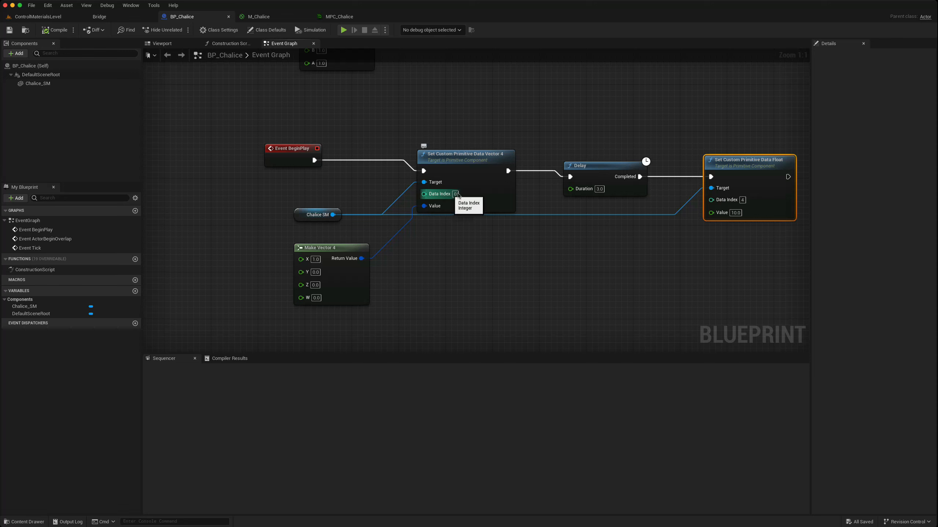
right_drag(515, 257, 445, 245)
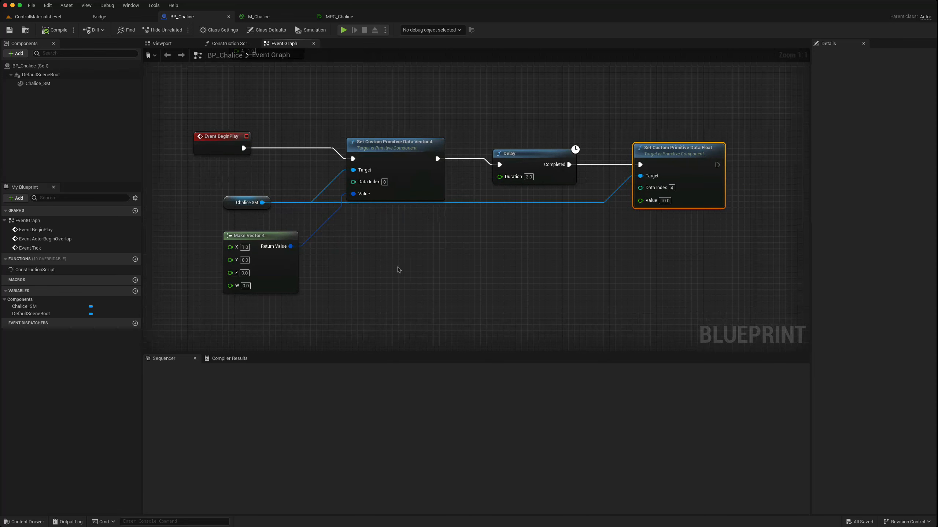
right_drag(568, 284, 497, 287)
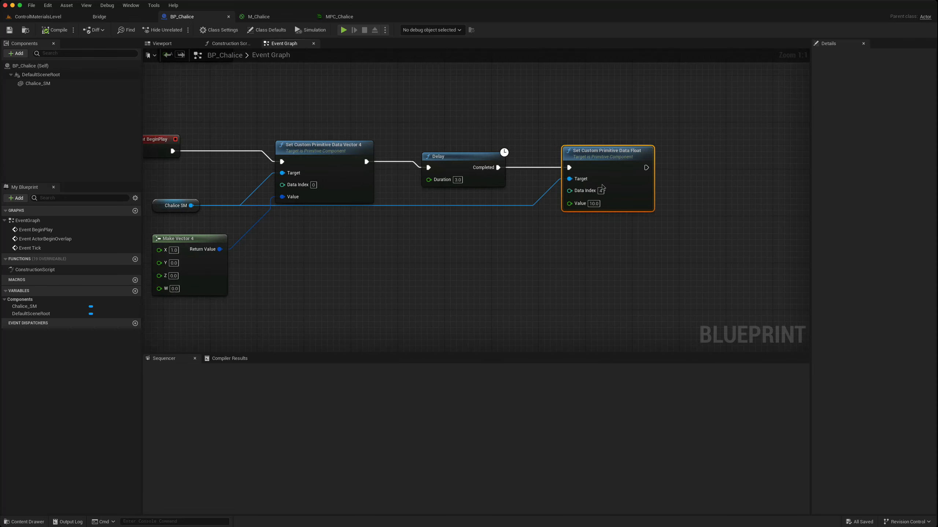
right_drag(373, 277, 409, 290)
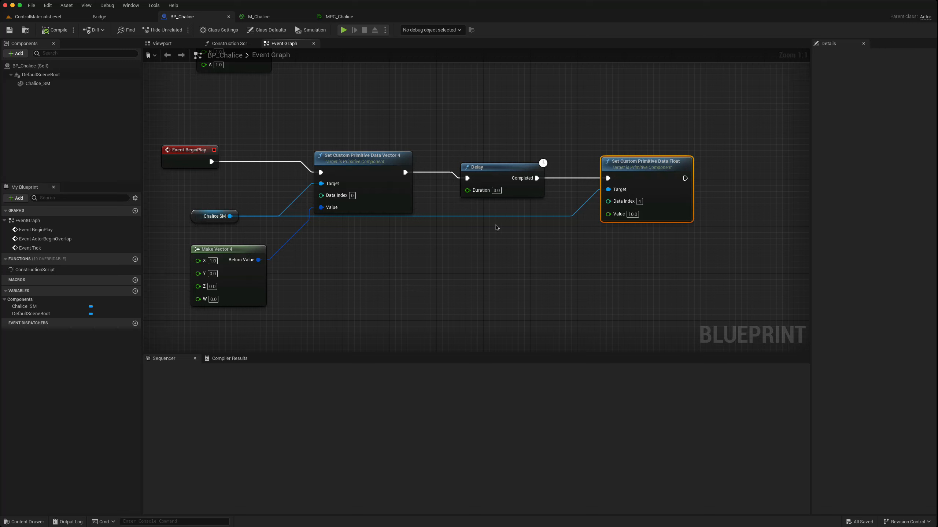
right_drag(381, 242, 407, 275)
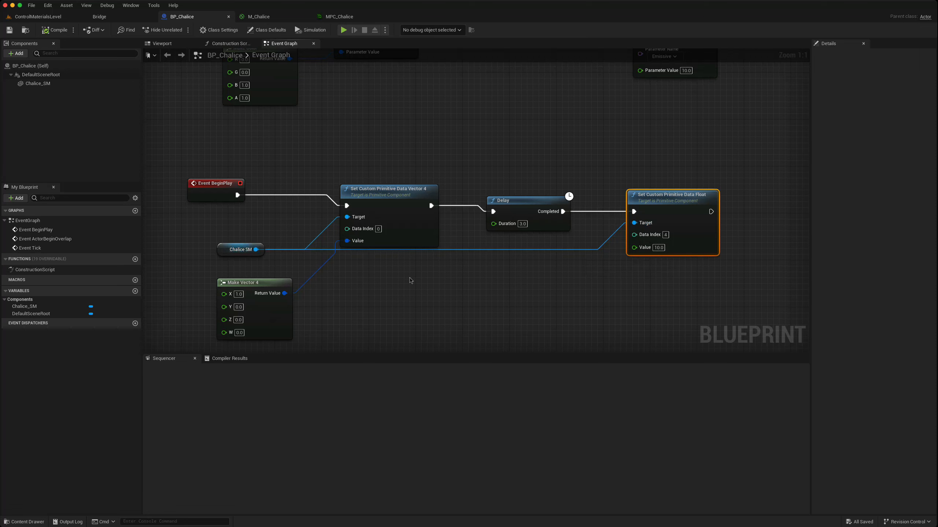
- Move Event BeginPlay back to the dynamic material chain, connect it to Create Dynamic Material Instance, and save BP_Chalice
right_drag(443, 286, 417, 247)
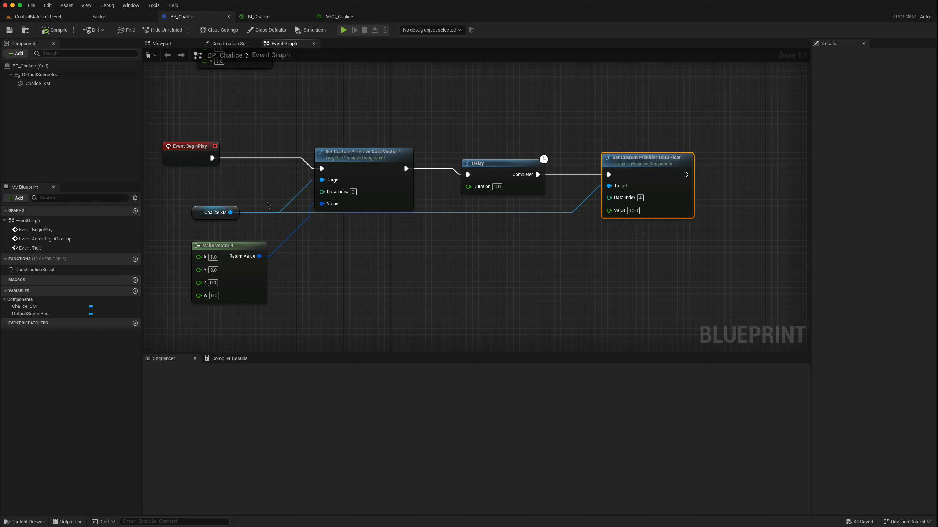
right_drag(269, 114, 281, 228)
right_drag(327, 181, 452, 289)
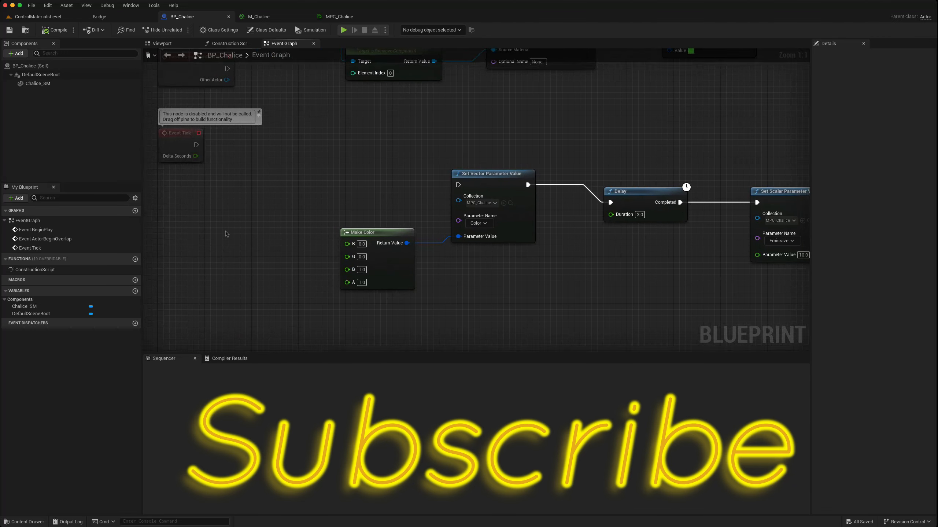
right_drag(227, 234, 264, 128)
alt+click(394, 272)
drag(371, 261, 383, 190)
drag(387, 155, 532, 129)
key(super+s)
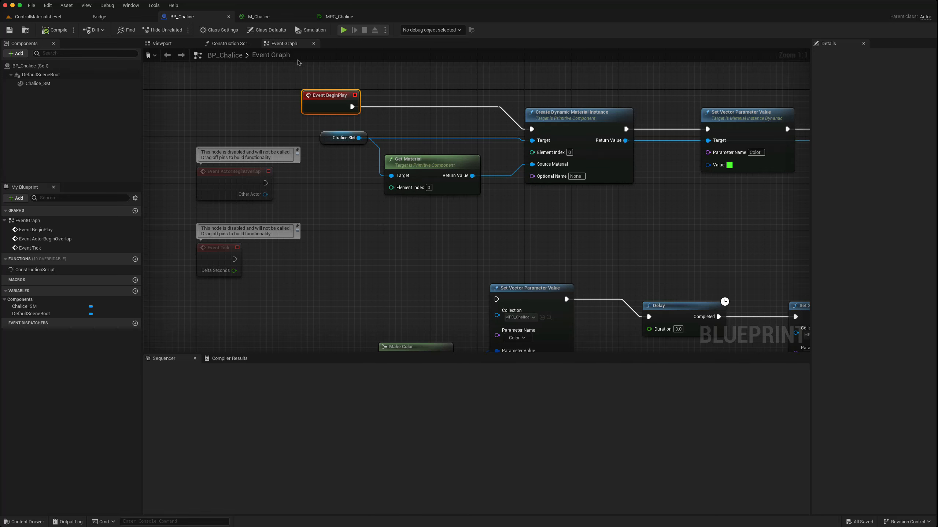
- Disable Use Custom Primitive Data on M_Chalice's Color and Emissive parameters and apply the material
click(264, 19)
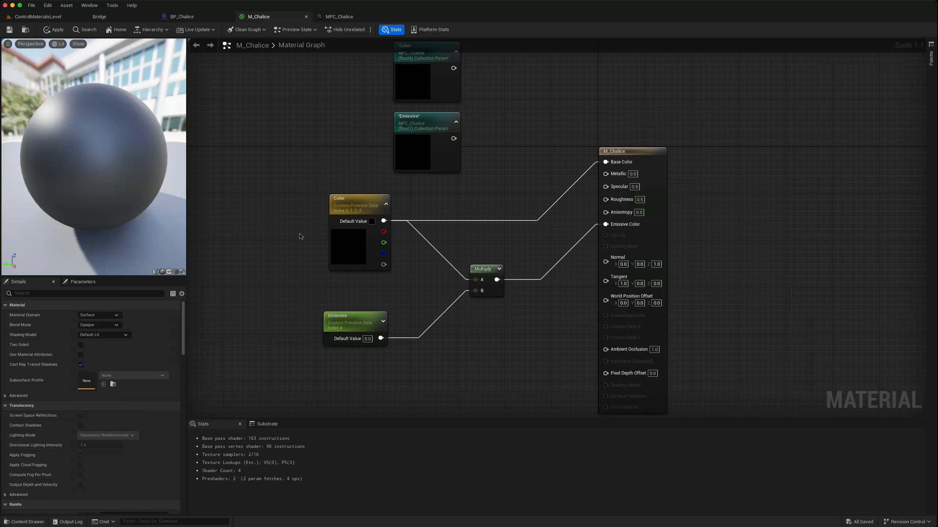
click(336, 200)
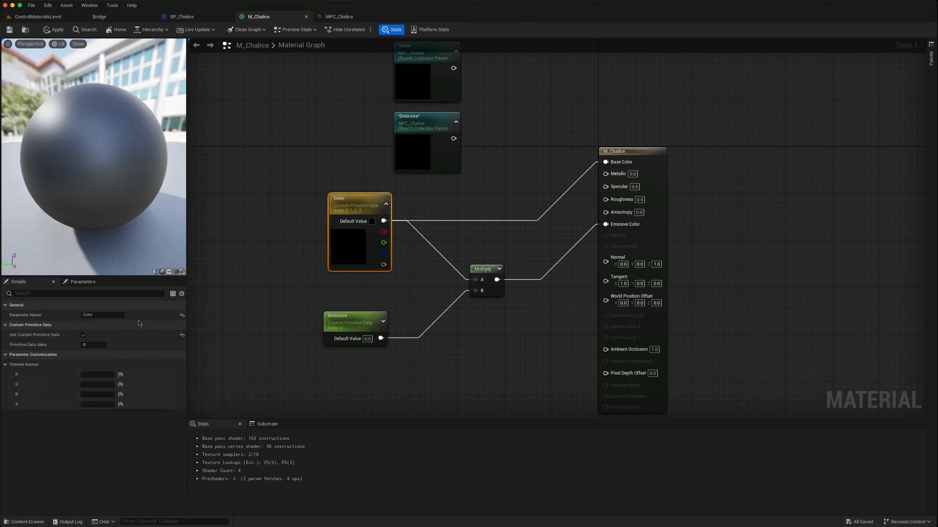
click(84, 335)
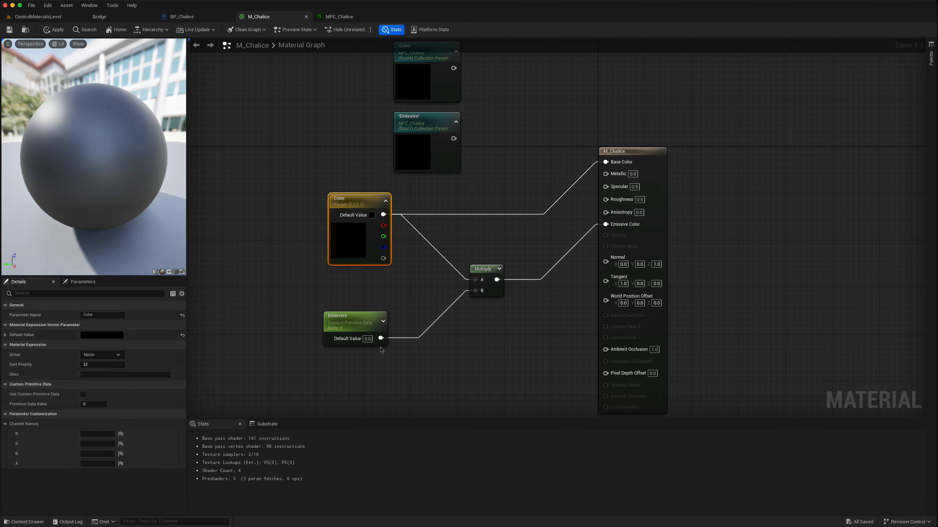
click(336, 334)
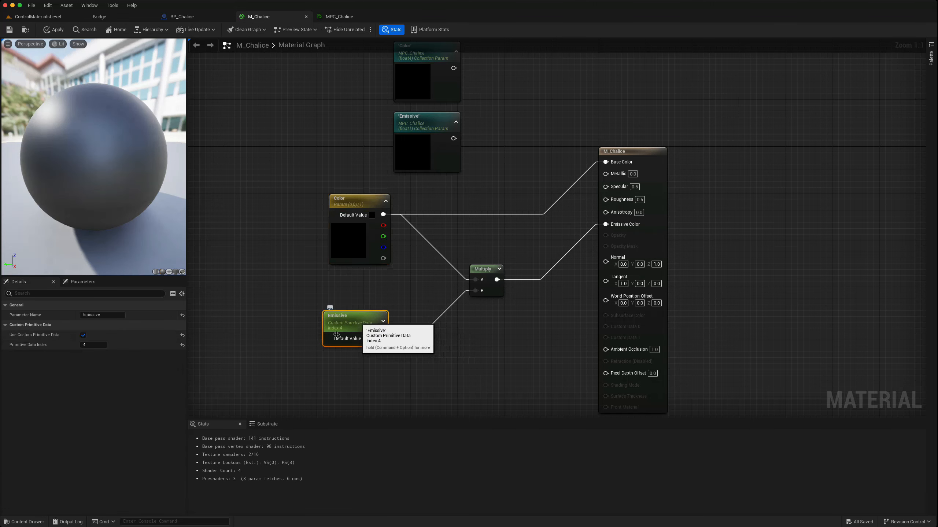
click(83, 335)
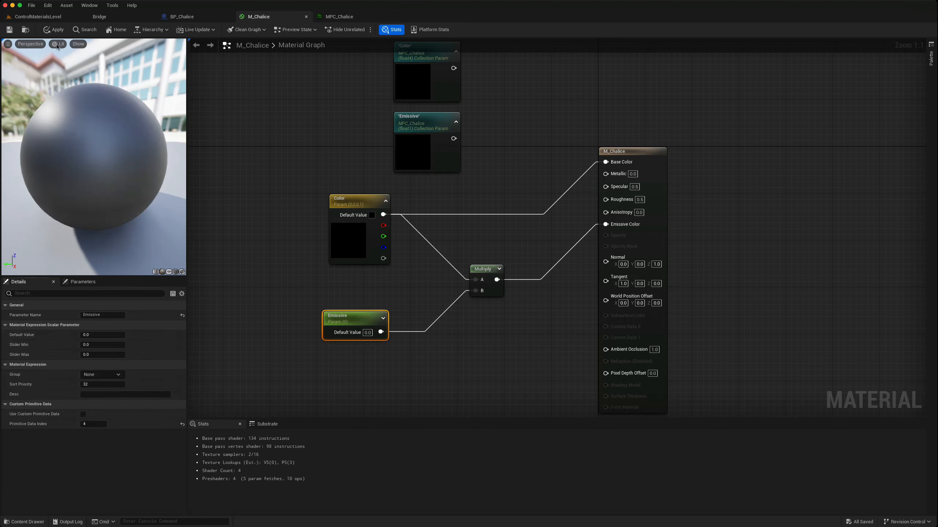
click(53, 29)
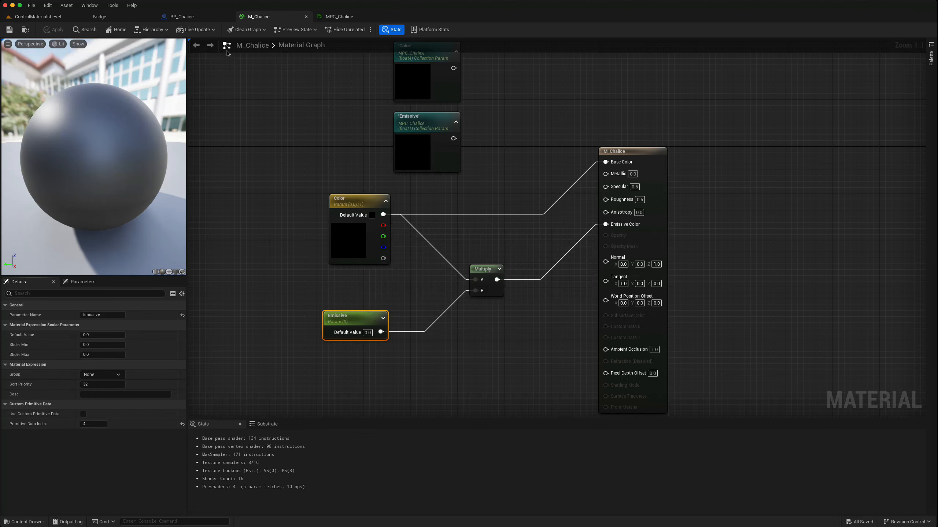
- Add an ActorSequence component to BP_Chalice and open its sequence for editing
click(182, 17)
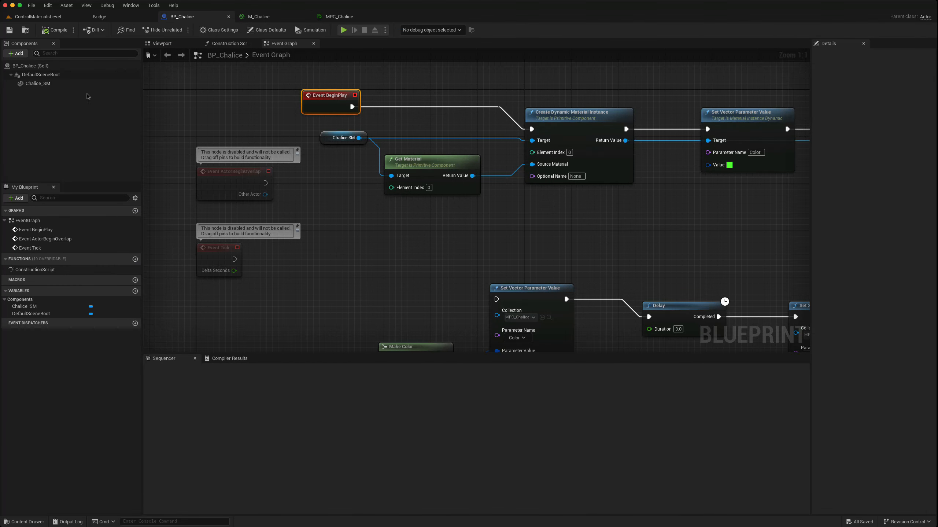
click(163, 44)
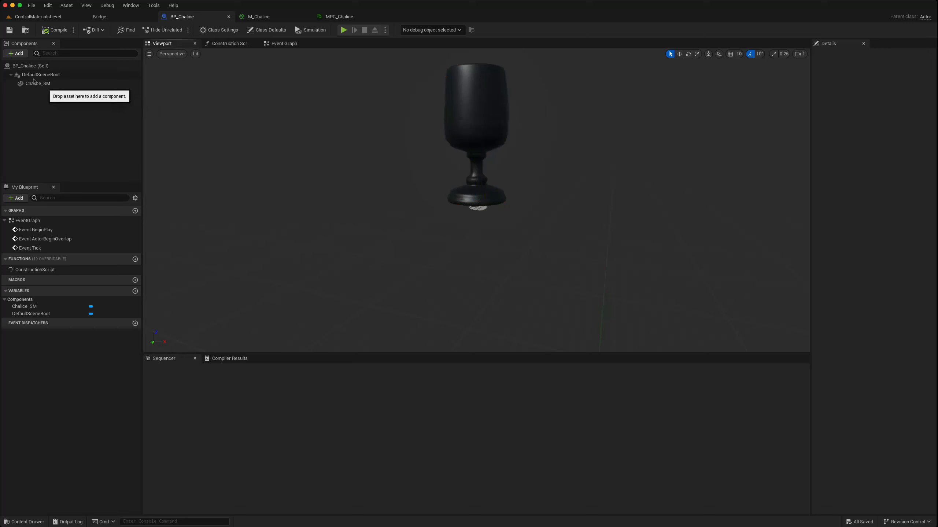
click(16, 53)
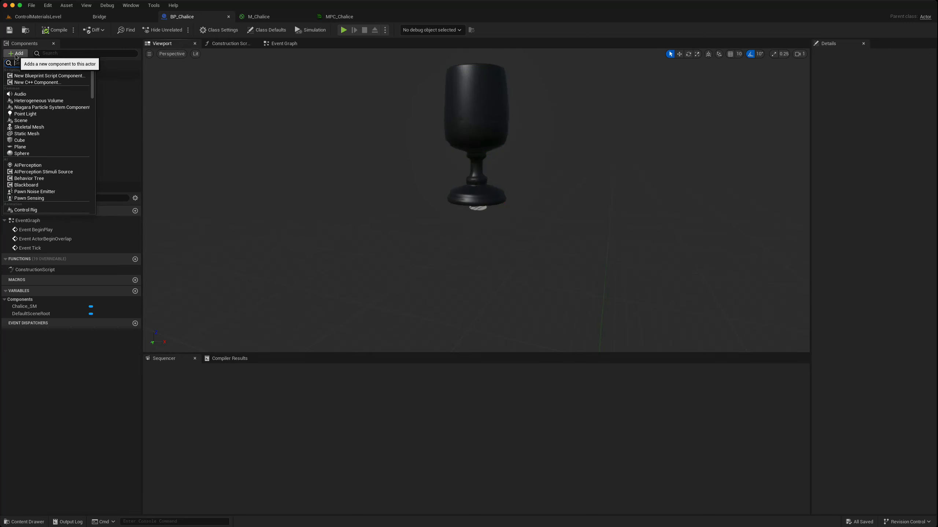
text(c)
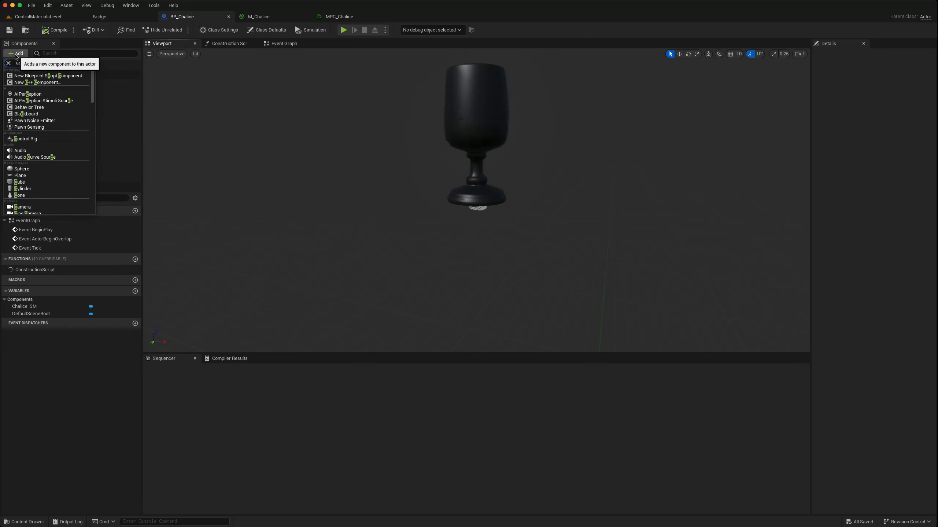
text(tor se)
click(30, 76)
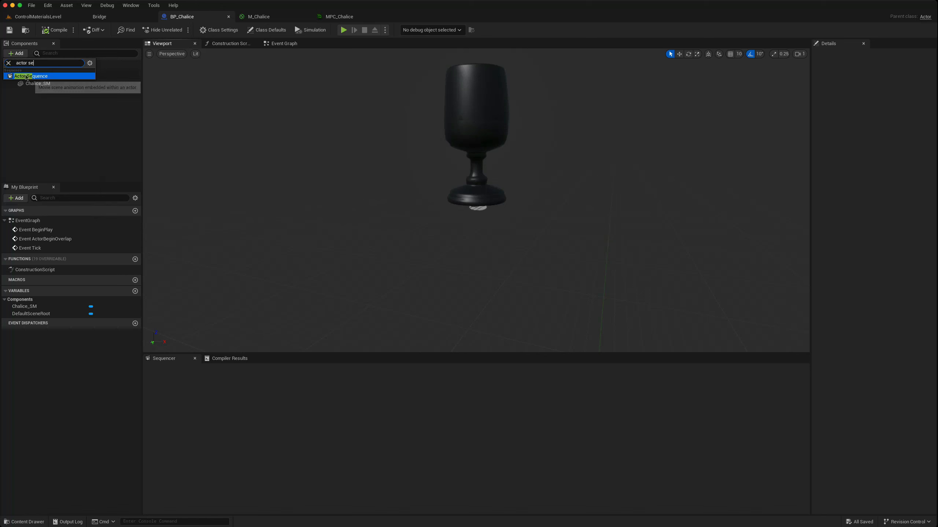
key(Return)
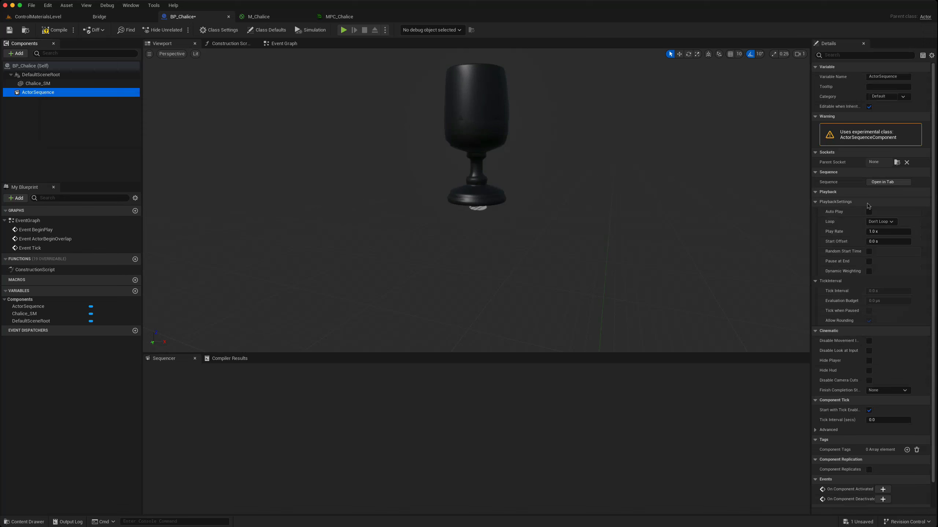
click(884, 183)
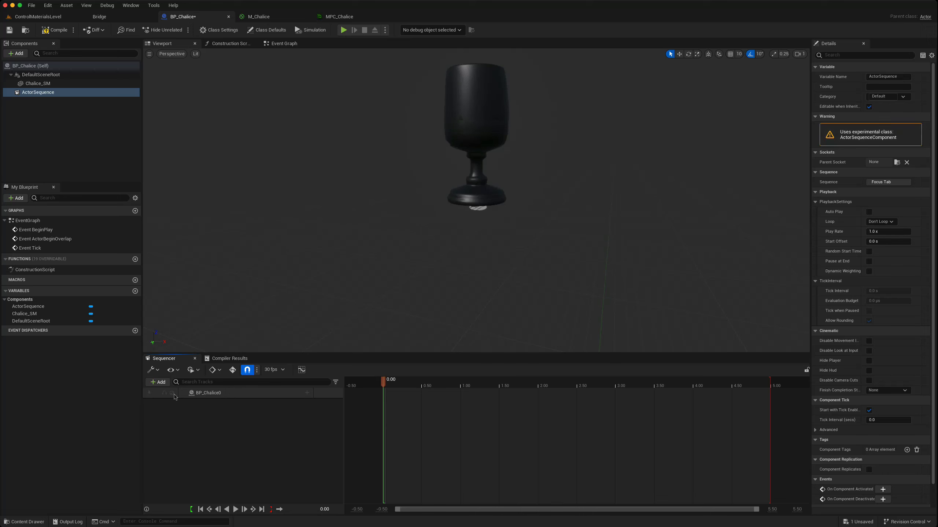
click(159, 382)
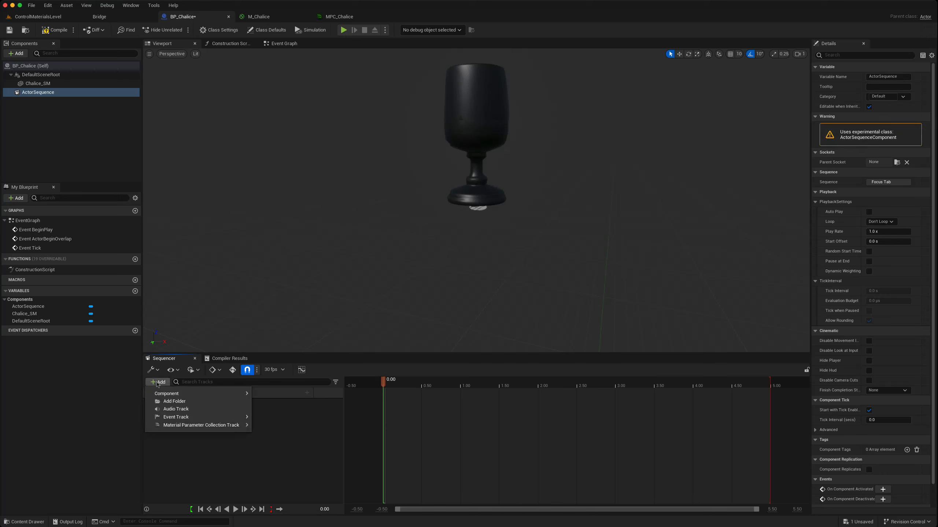
mouse_move(175, 427)
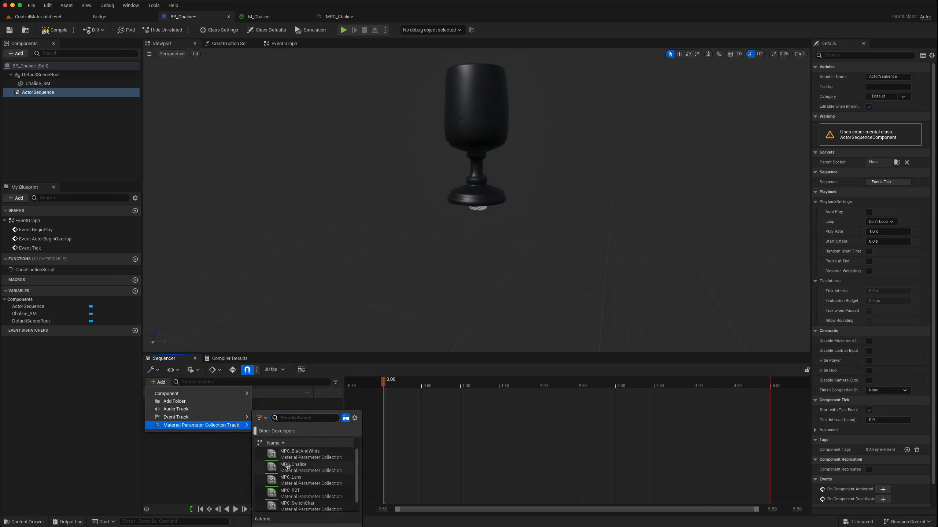
click(215, 459)
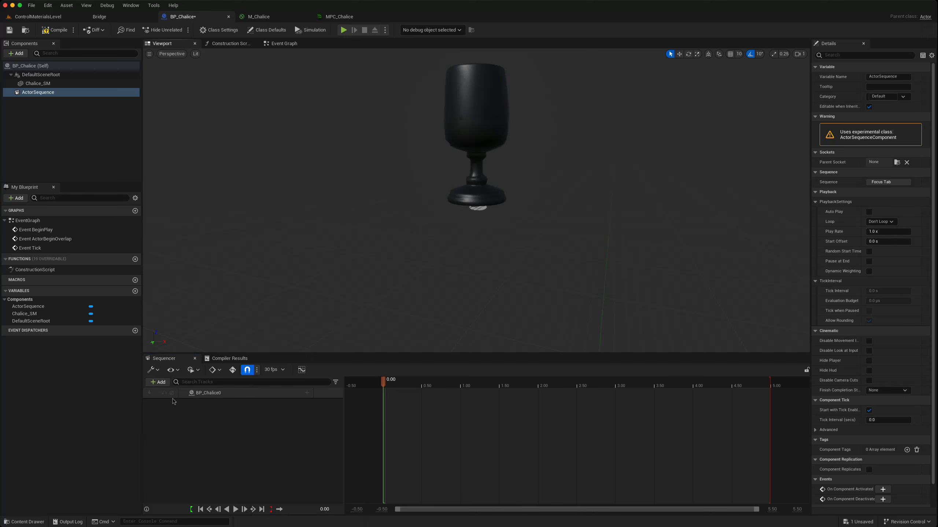
- Add Chalice_SM under BP_Chalice in the sequence and give it a material track for the default_material slot
click(188, 393)
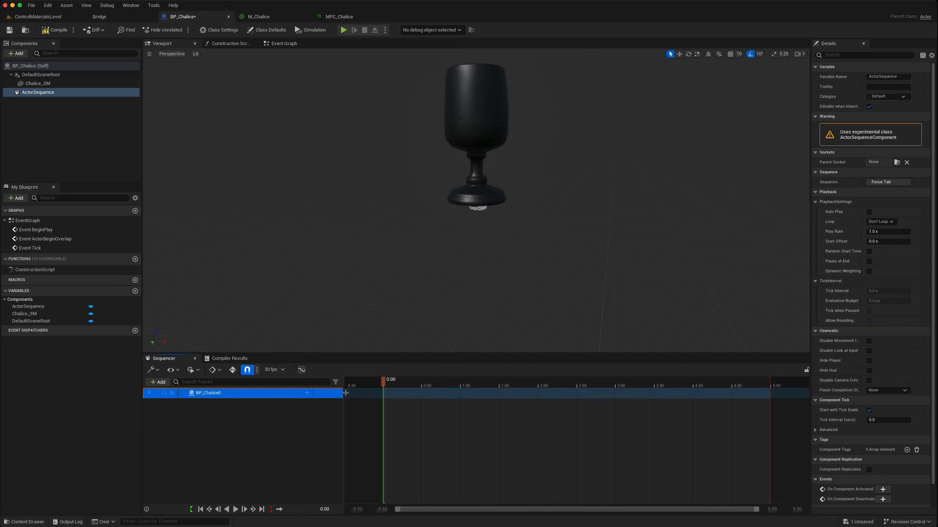
click(308, 392)
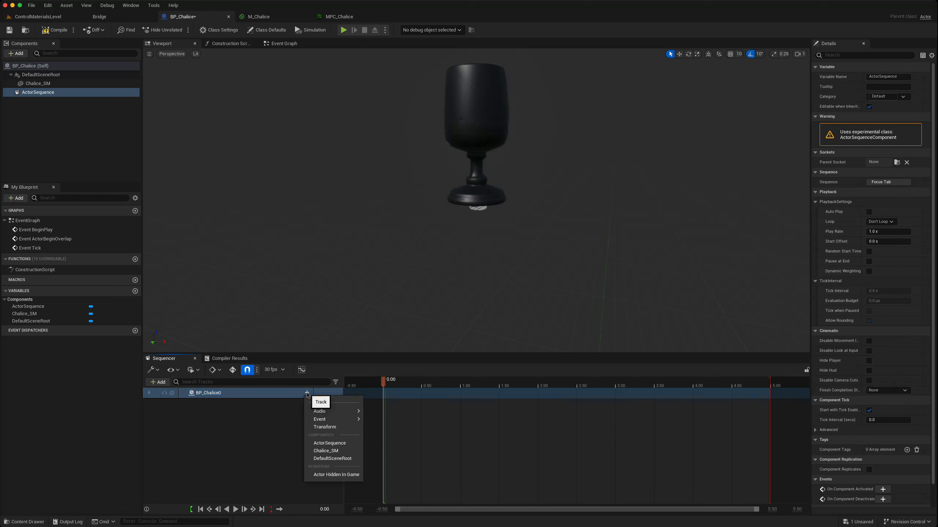
click(323, 451)
click(215, 404)
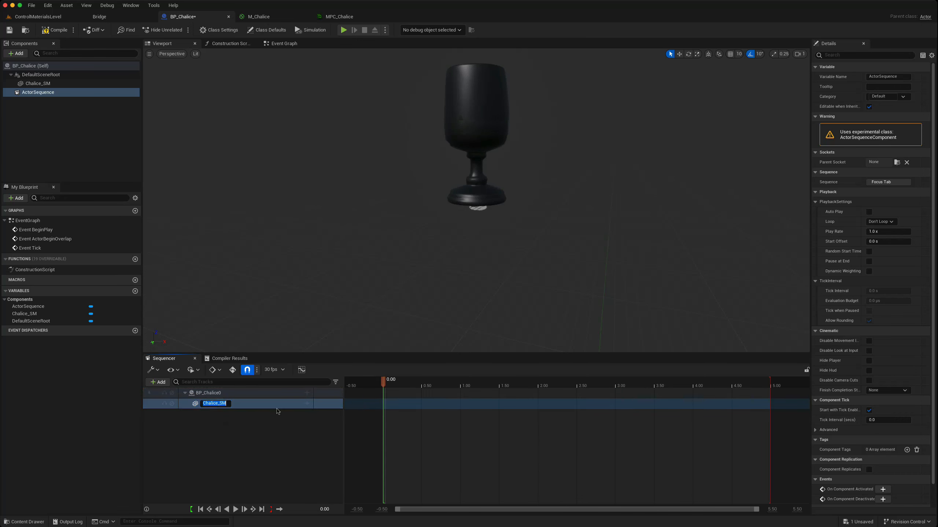
click(307, 404)
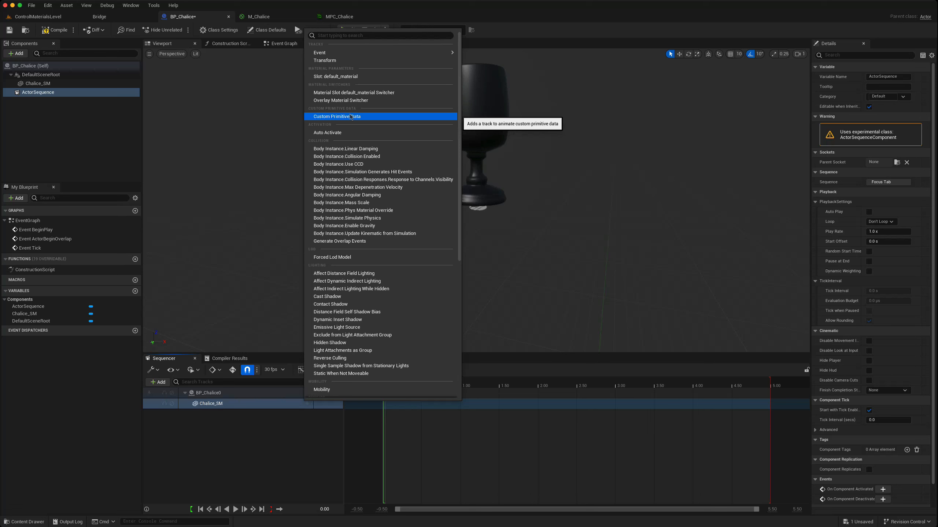
click(343, 77)
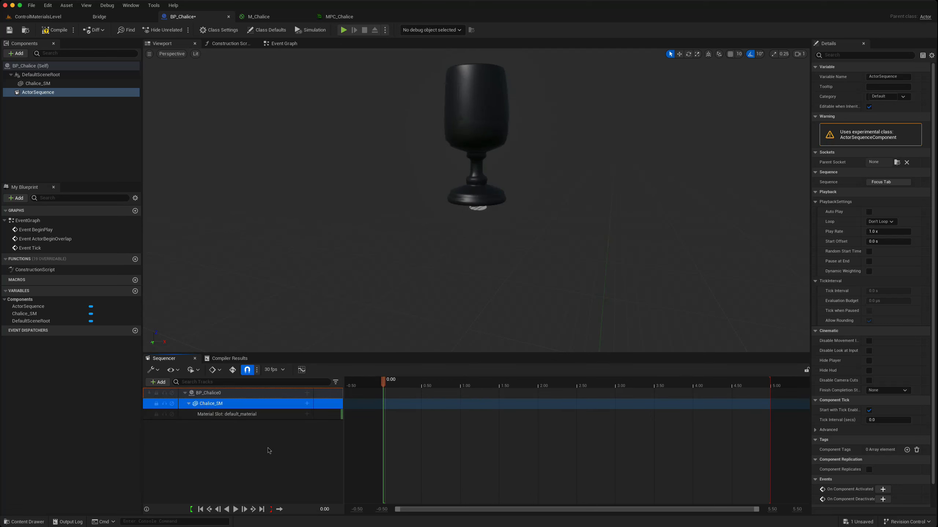
- Add the Color parameter to the default_material track and expand it to its R, G, B and A channels
click(307, 414)
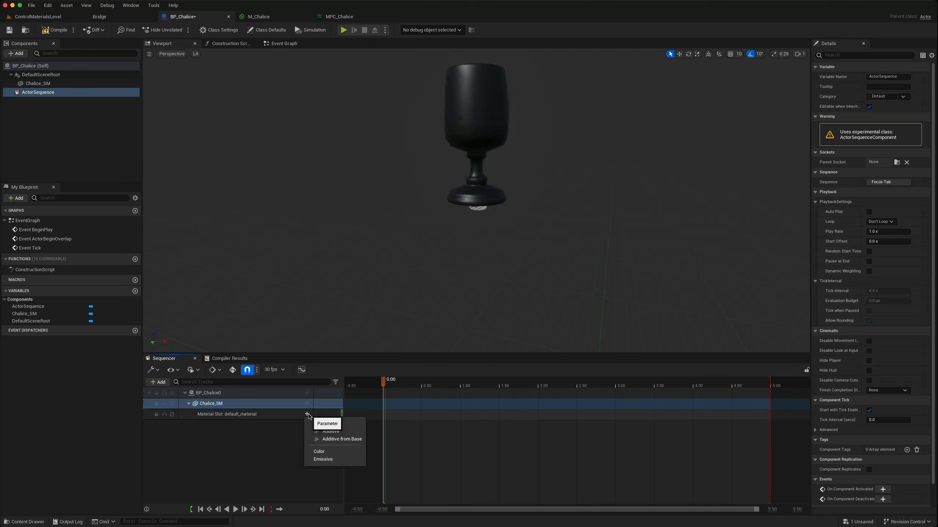
click(319, 452)
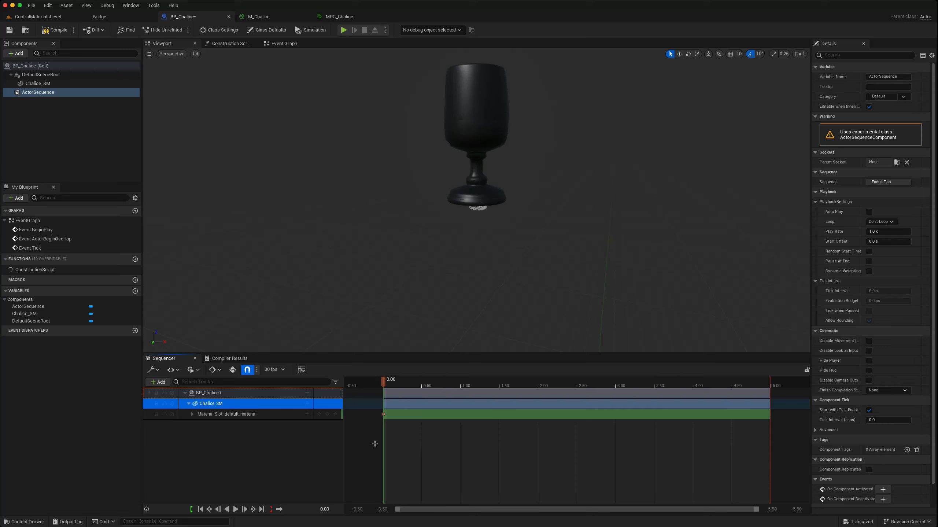
click(383, 414)
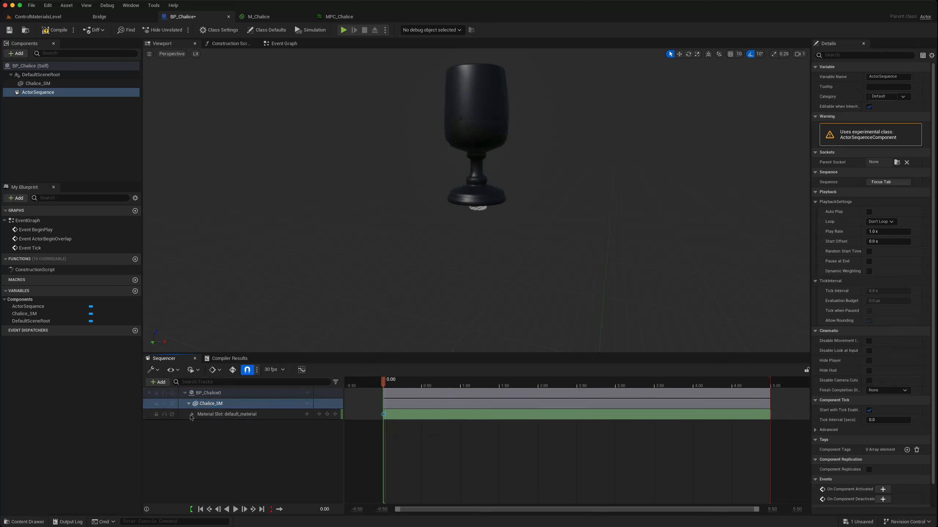
click(192, 415)
click(196, 425)
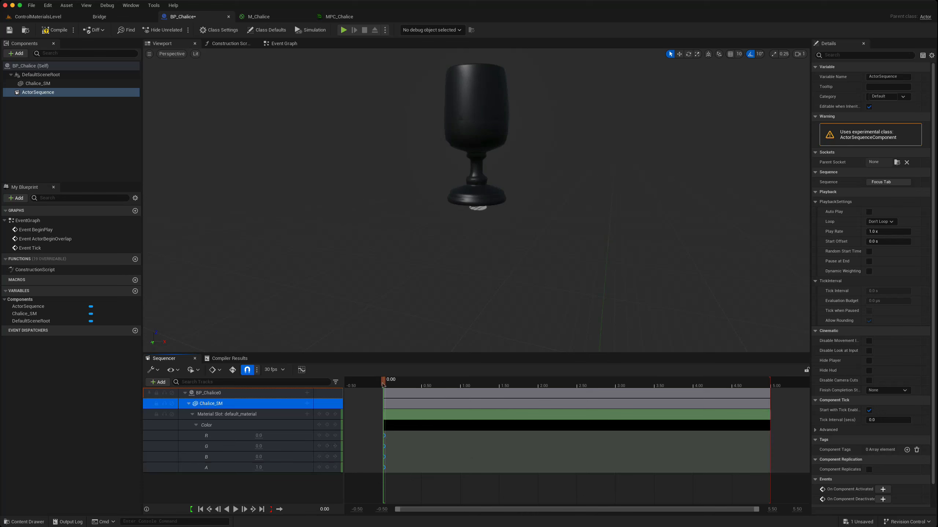
- Key the Color parameter's G channel at 1.0 at time 4.00 and scrub back toward the start to preview the change
drag(384, 384, 696, 405)
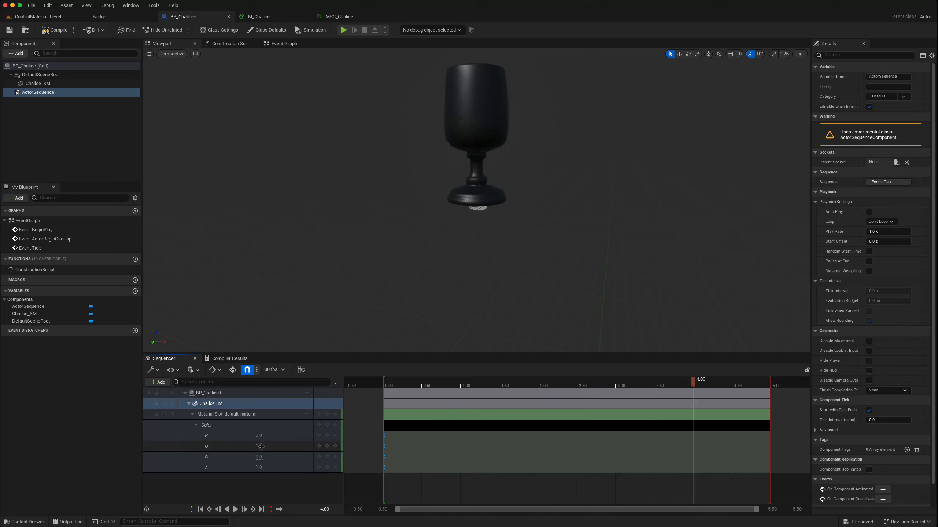
text(1)
key(Return)
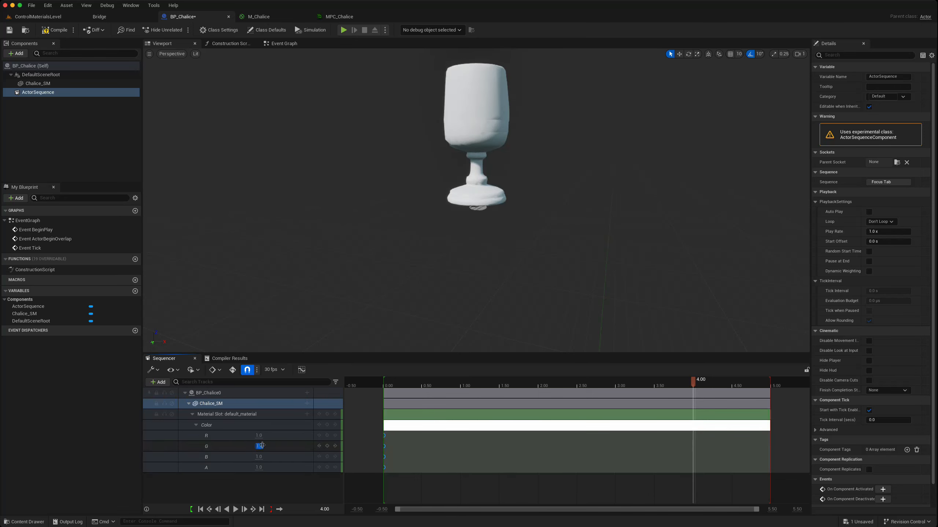
key(Return)
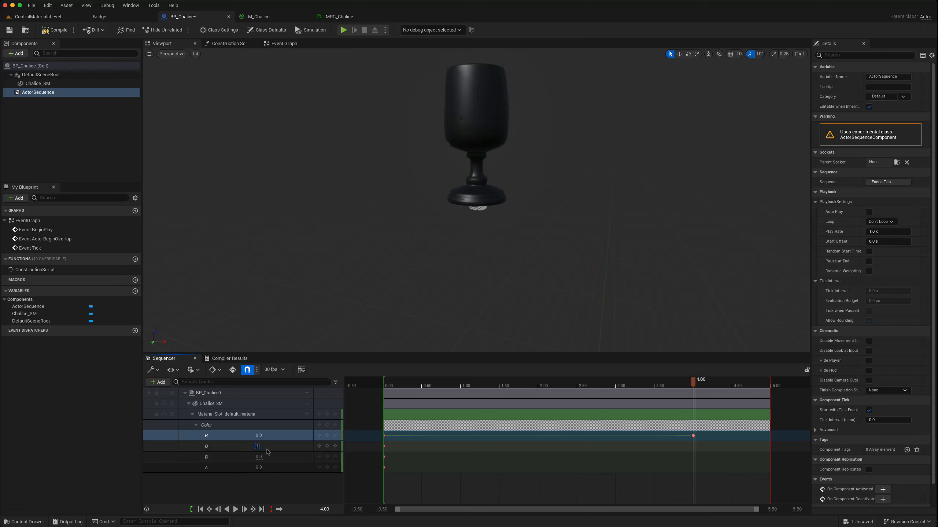
click(327, 447)
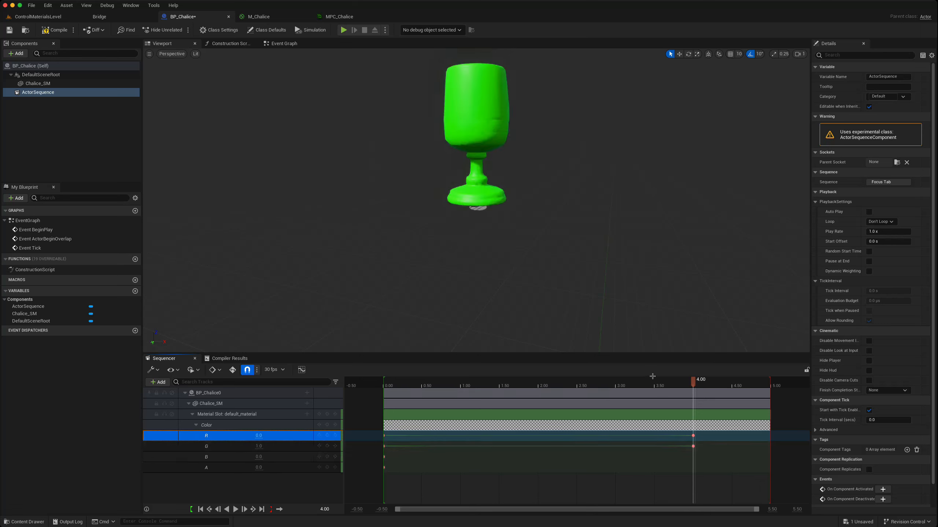
mouse_move(693, 383)
mouse_down()
mouse_move(393, 386)
mouse_move(683, 385)
mouse_move(691, 399)
mouse_up()
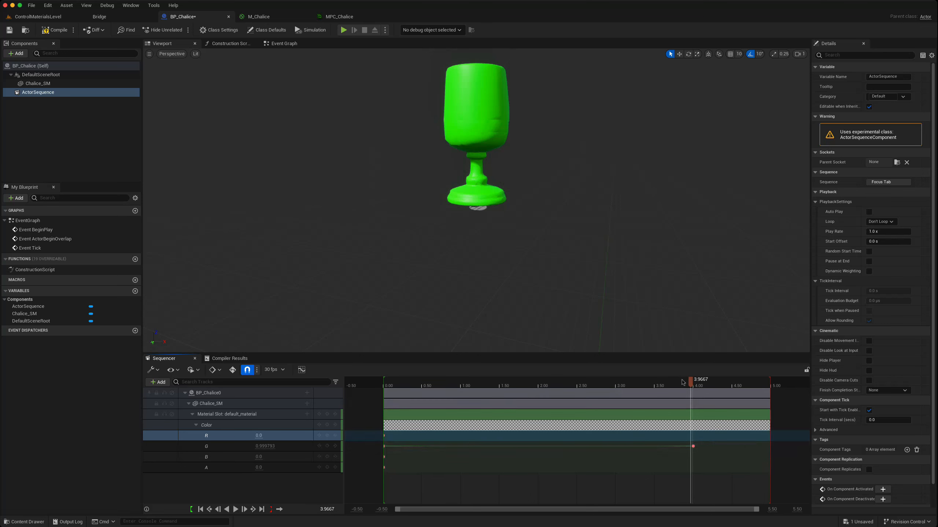
drag(691, 382, 389, 386)
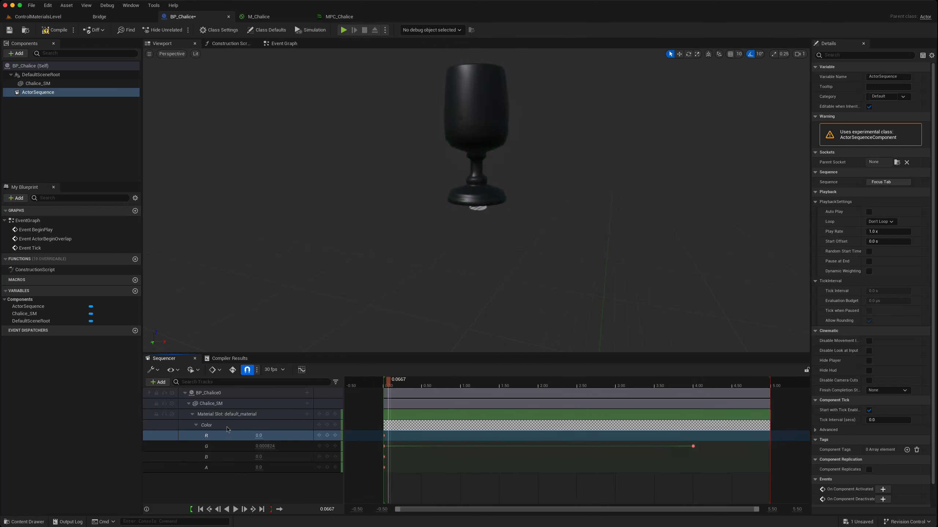
- Add the Emissive parameter to the default_material track and move its first key to time 0.00
click(308, 414)
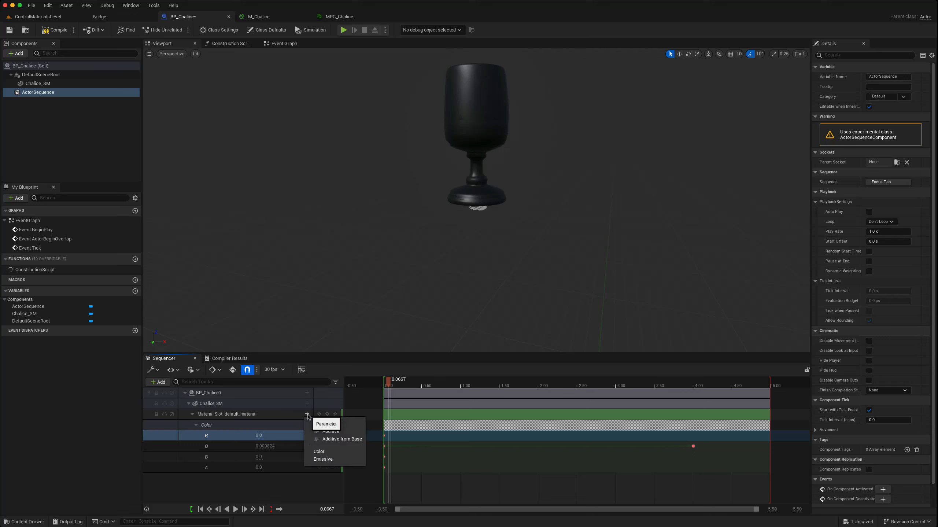
click(328, 459)
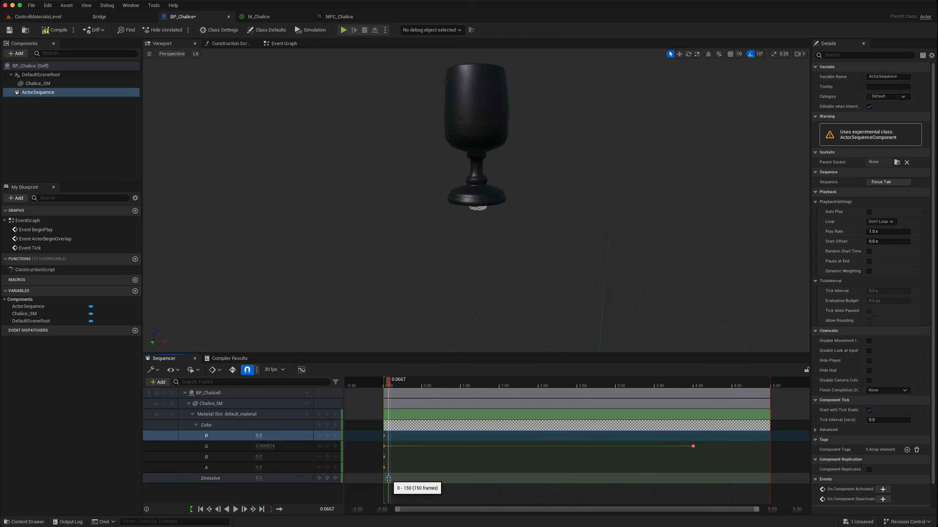
drag(389, 479, 385, 478)
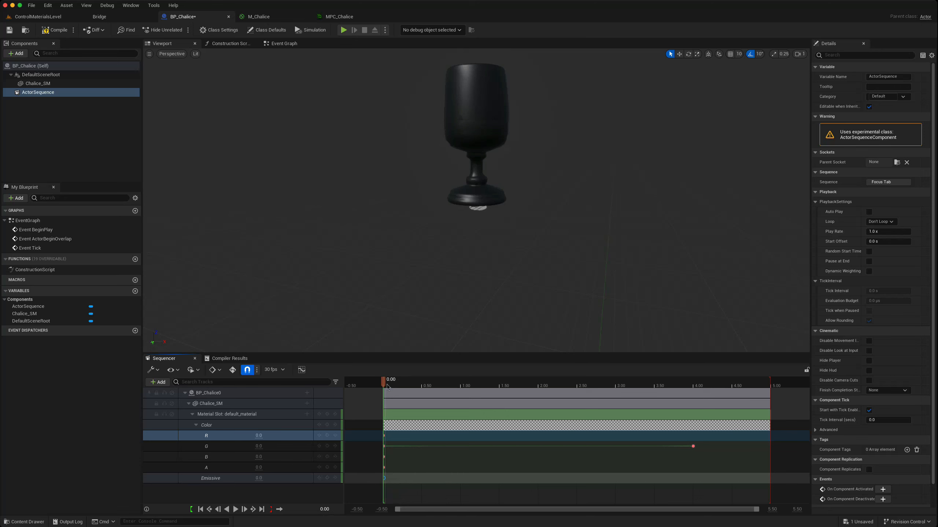
- Add keys to the Emissive parameter at times 2.00 and 4.9333
drag(384, 385, 538, 386)
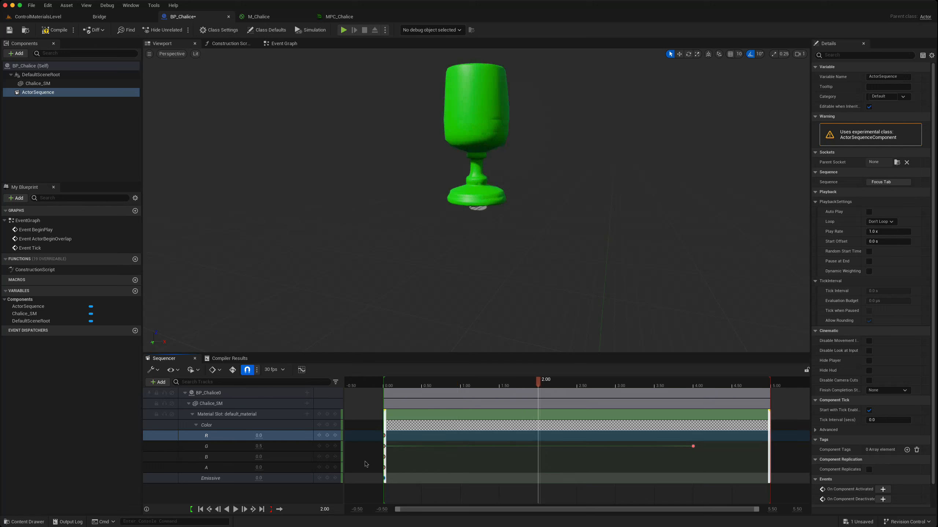
click(327, 478)
drag(540, 381, 766, 383)
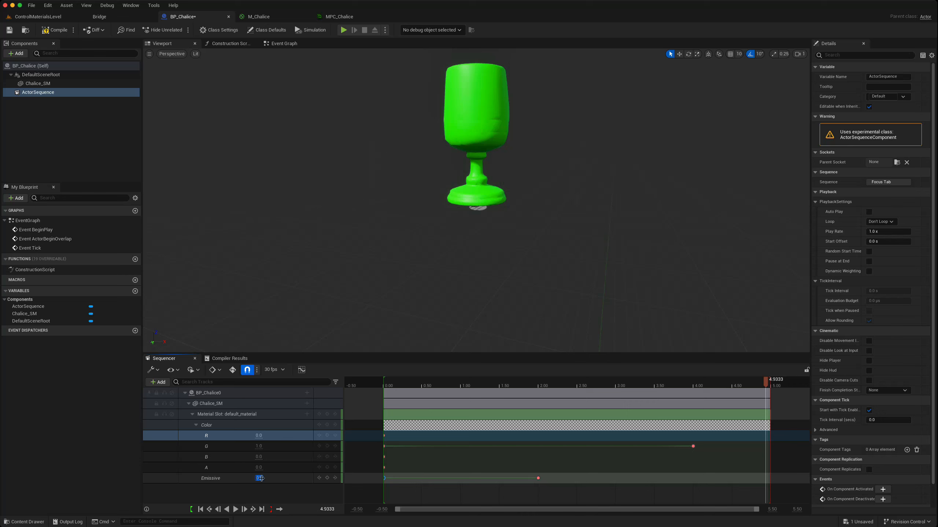
click(327, 478)
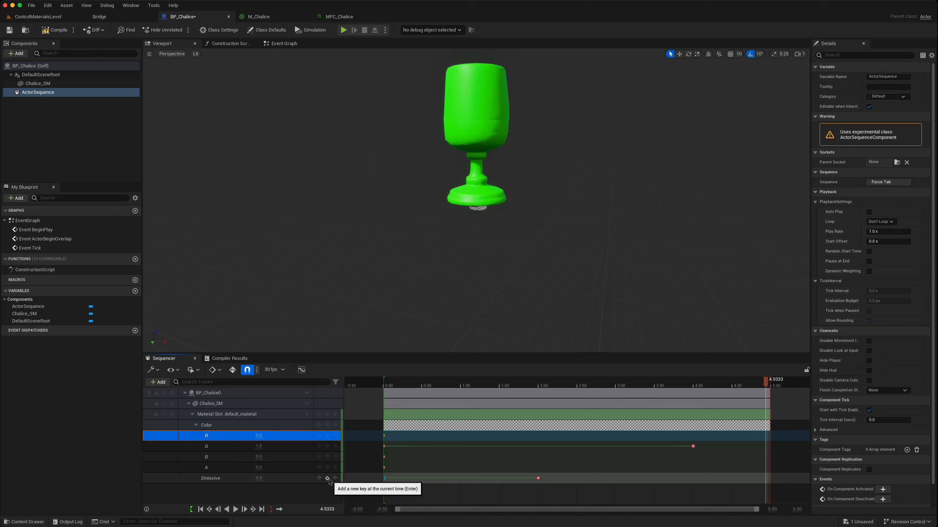
- Move the Emissive key at 2.00 to time 4.00, and compile and save BP_Chalice
click(538, 478)
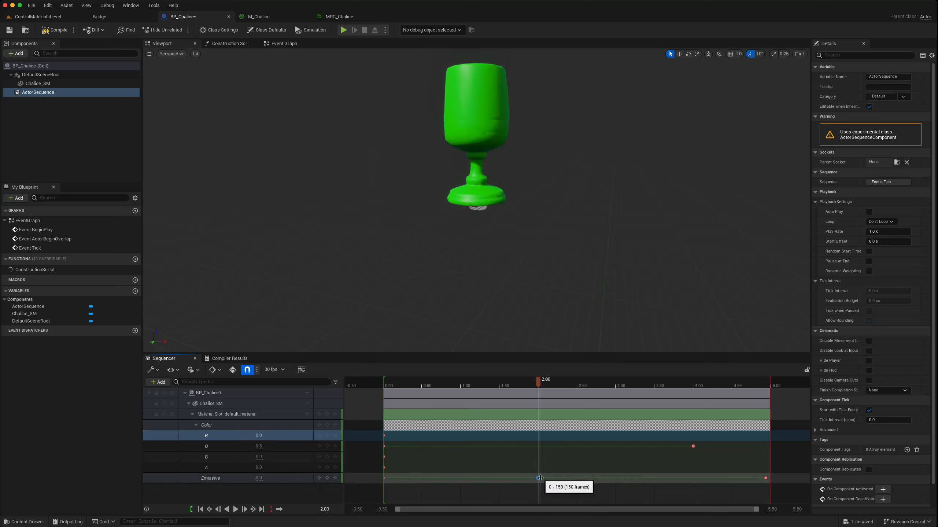
drag(539, 479, 694, 479)
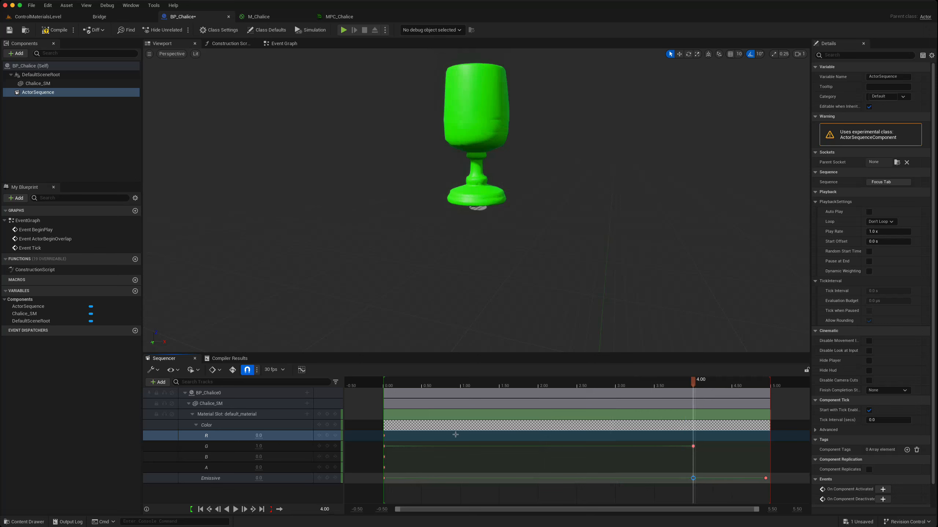
click(54, 29)
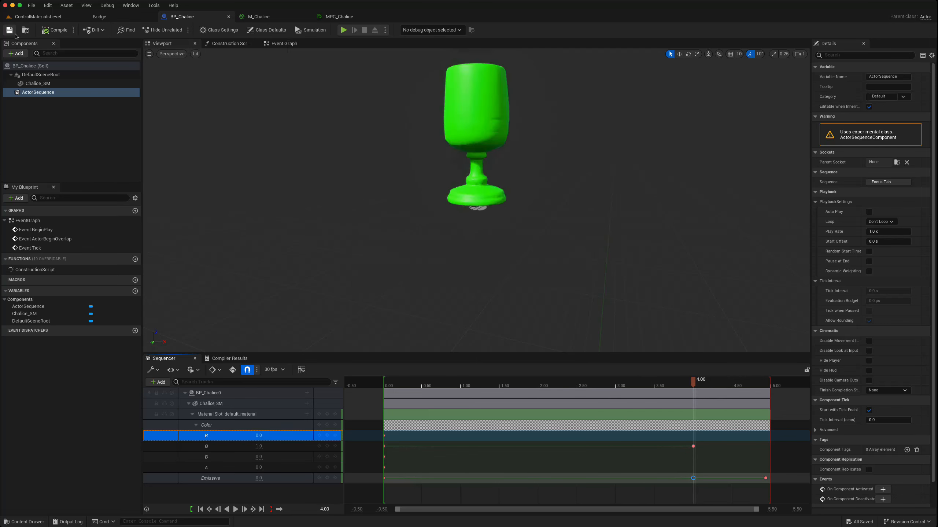
- In the Event Graph, disconnect Event BeginPlay from Create Dynamic Material Instance and move the event above that node chain
click(284, 44)
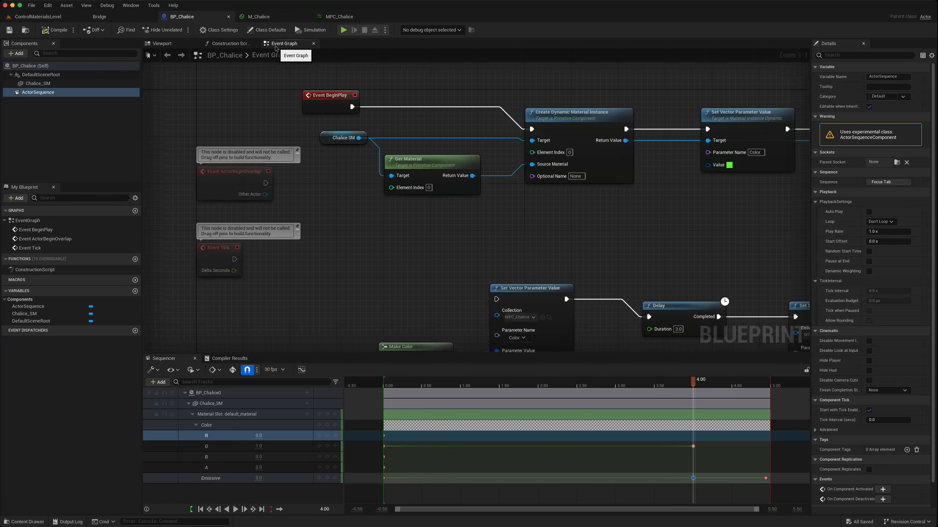
alt+click(352, 107)
right_drag(391, 116, 389, 193)
drag(318, 171, 330, 89)
- Call Play Sequence on the ActorSequence component from Event BeginPlay, and compile and save the blueprint
drag(34, 93, 454, 97)
text(play)
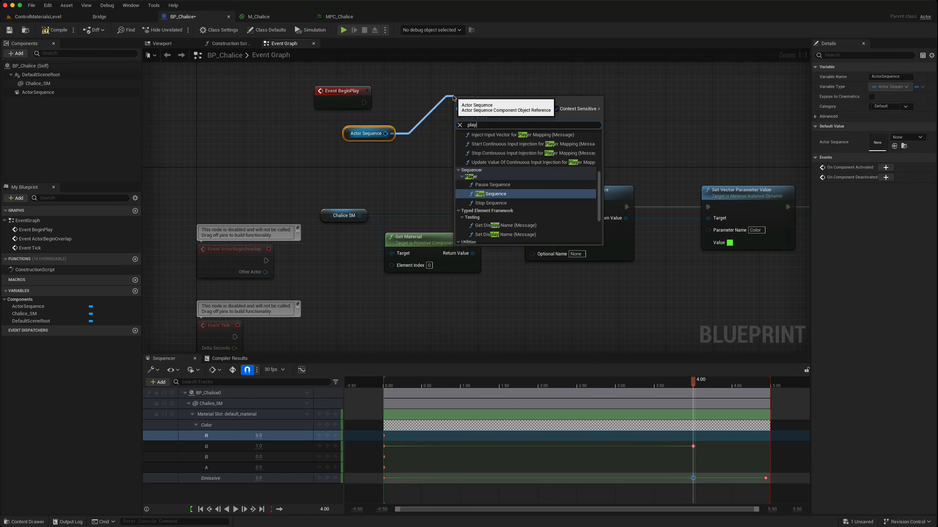
key(Return)
drag(456, 112, 364, 103)
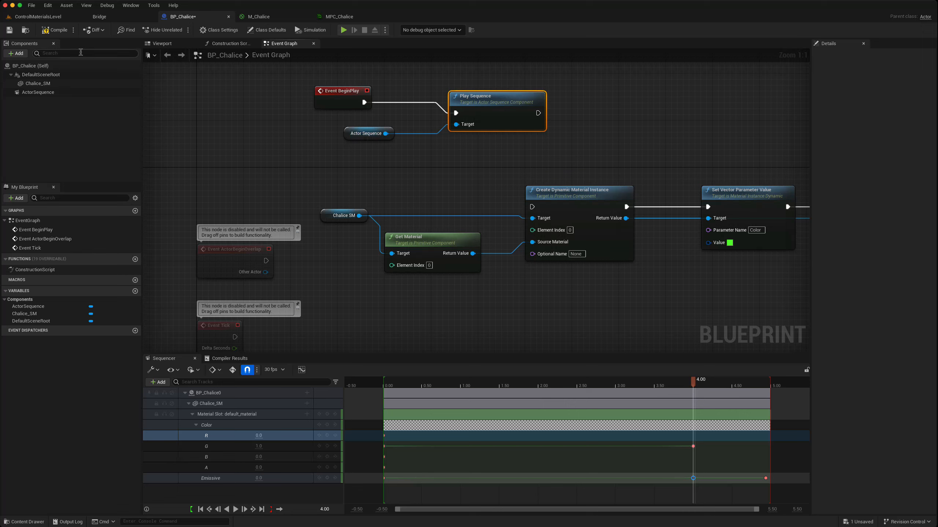
click(55, 30)
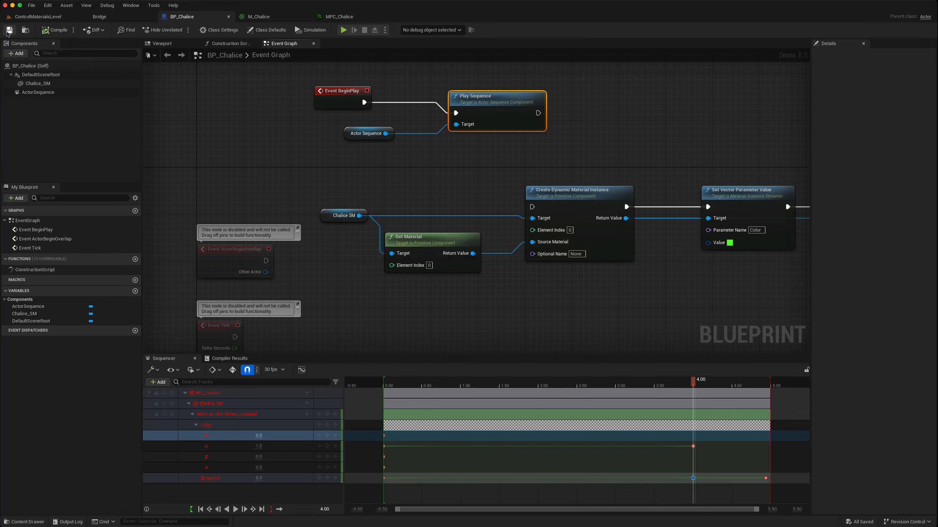
- Play ControlMaterialsLevel twice, moving the character toward the chalice to check its color and emissive animation
click(38, 18)
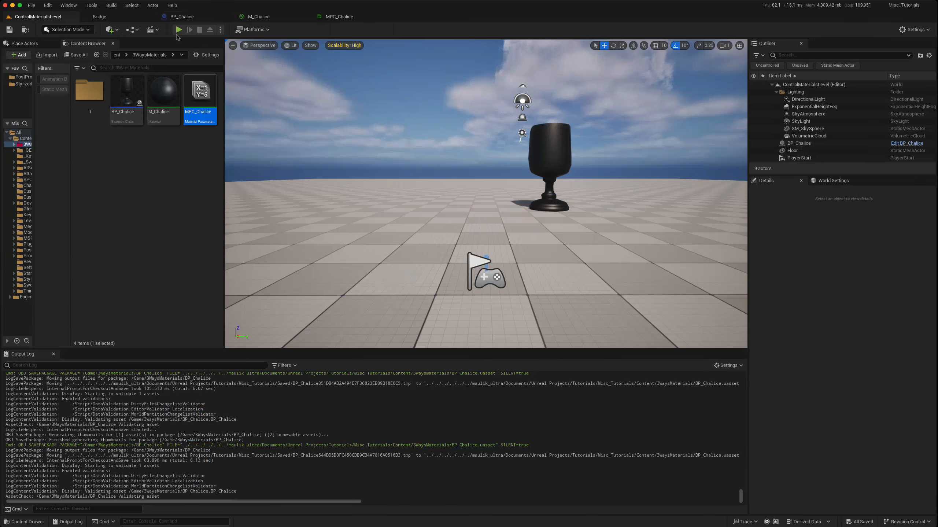
click(179, 30)
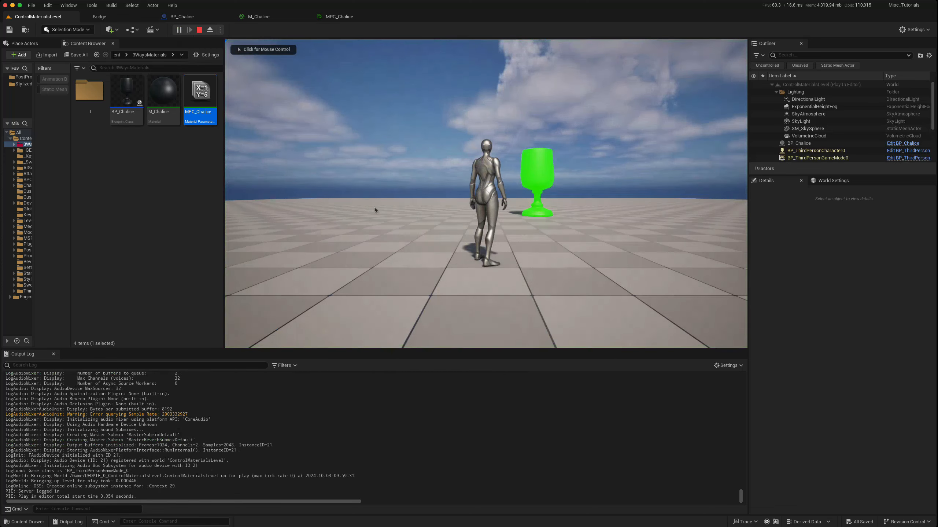
click(375, 210)
key(w)
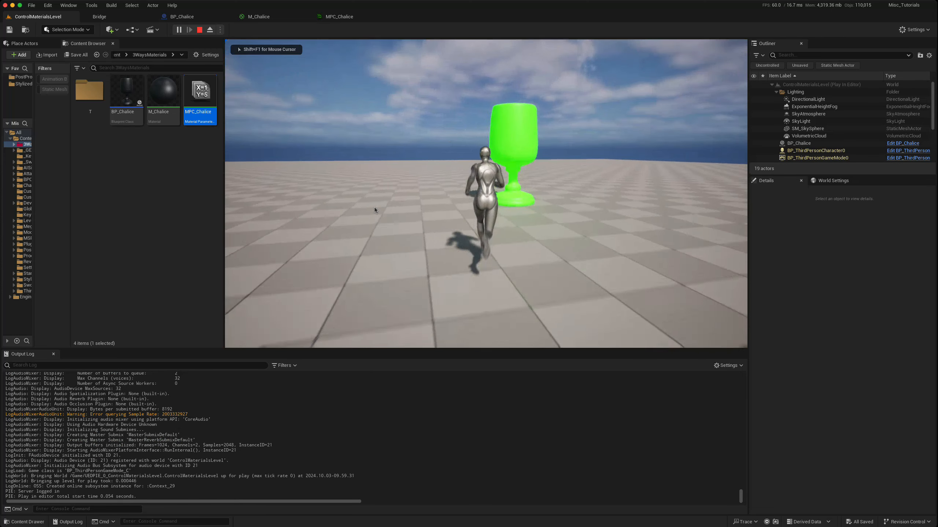
key(s)
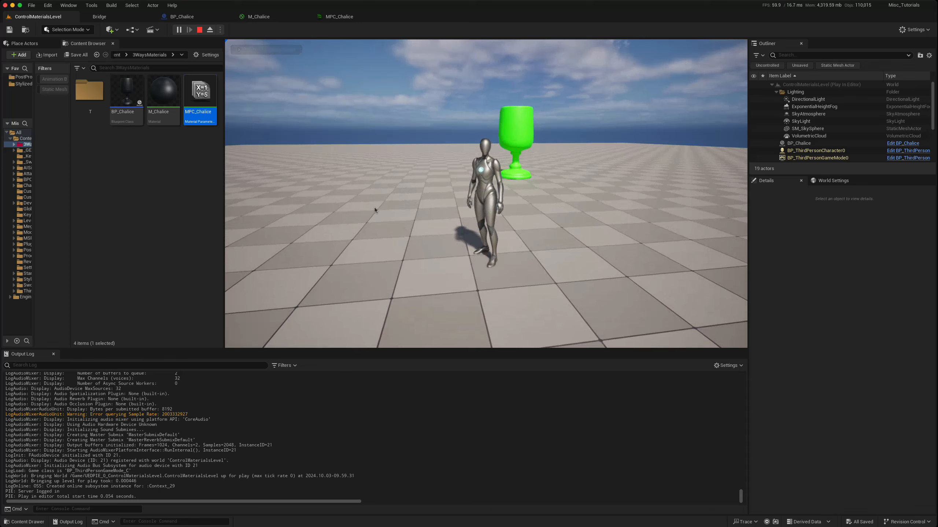
key(Escape)
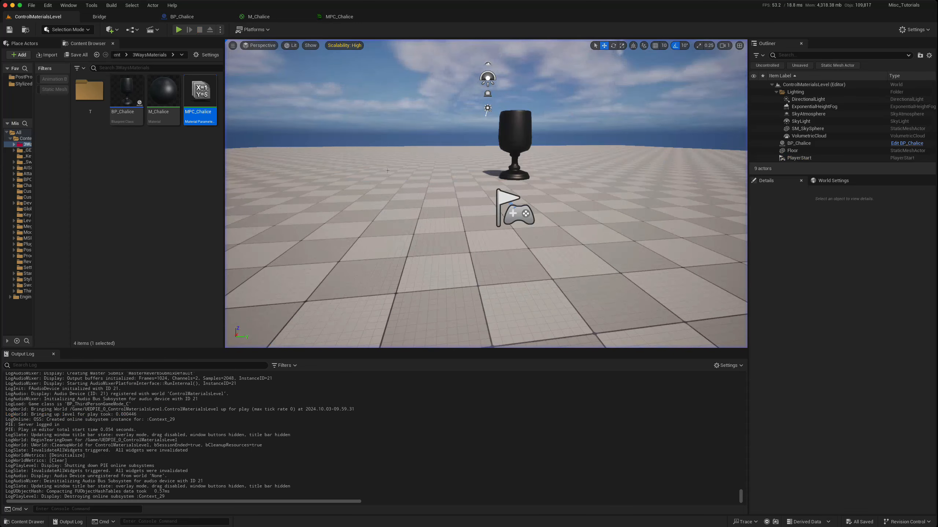
click(178, 30)
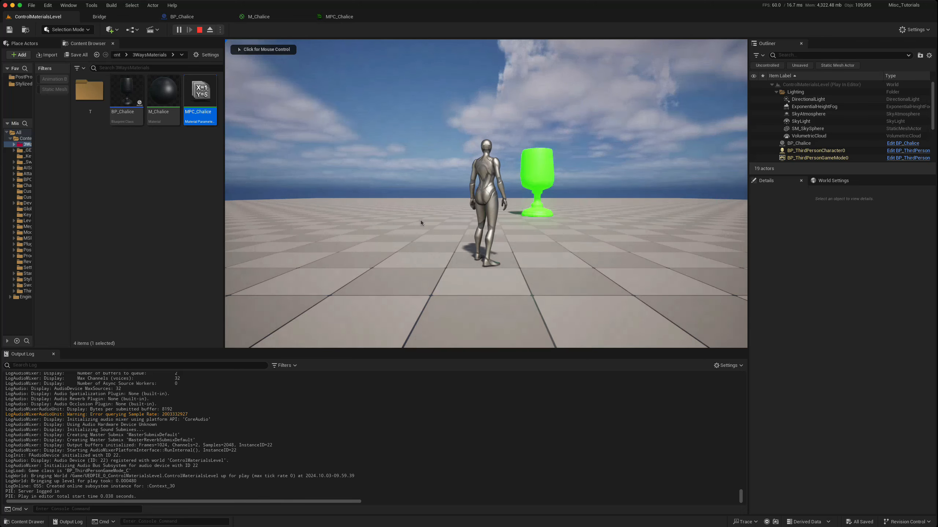
click(444, 230)
key(w)
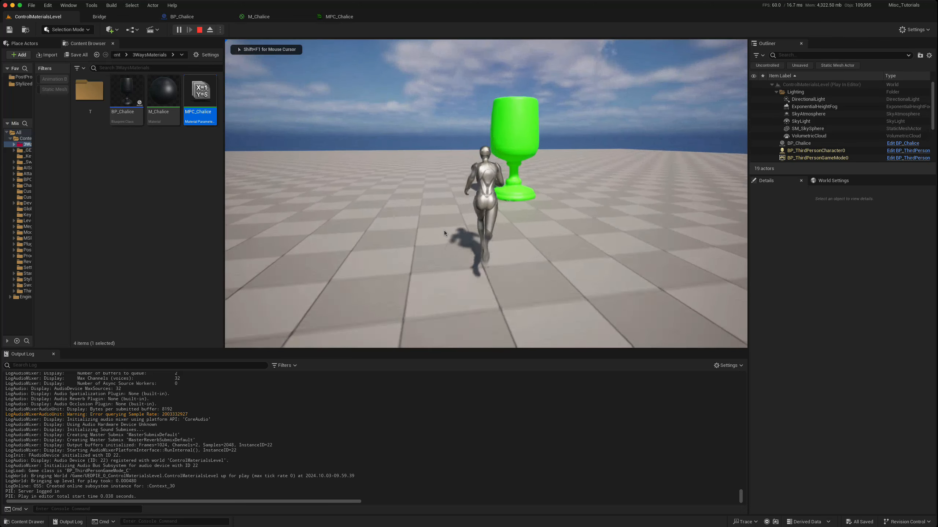
key(Escape)
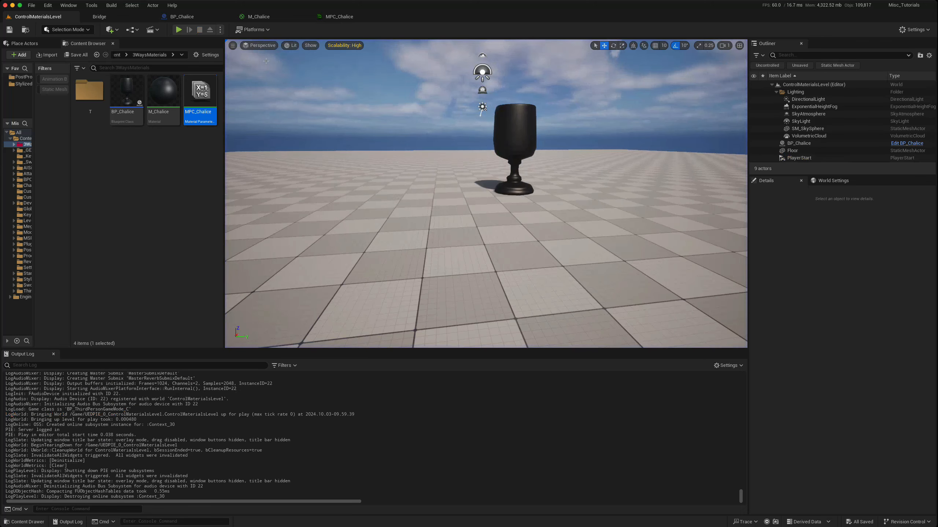
- Review the dynamic material instance and MPC_Chalice node chains in BP_Chalice's Event Graph
click(182, 17)
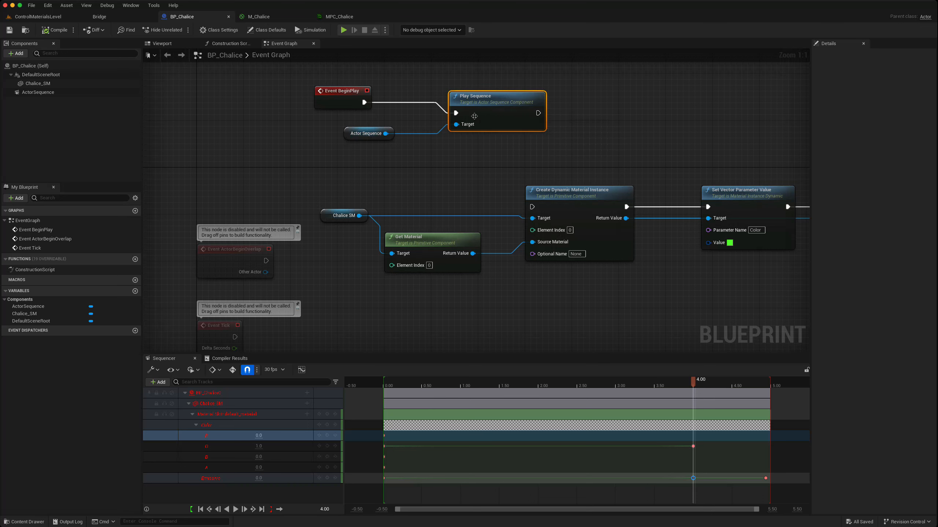
right_drag(587, 288, 385, 204)
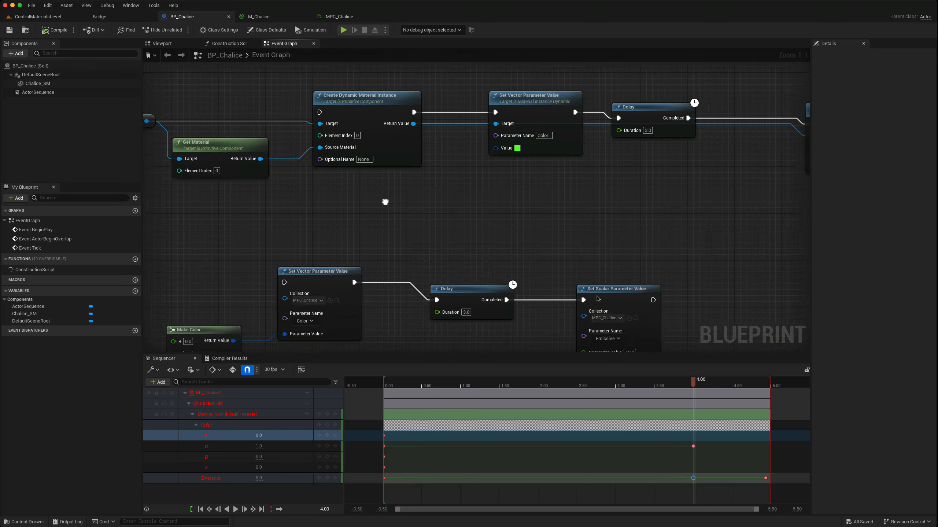
right_drag(445, 336, 516, 243)
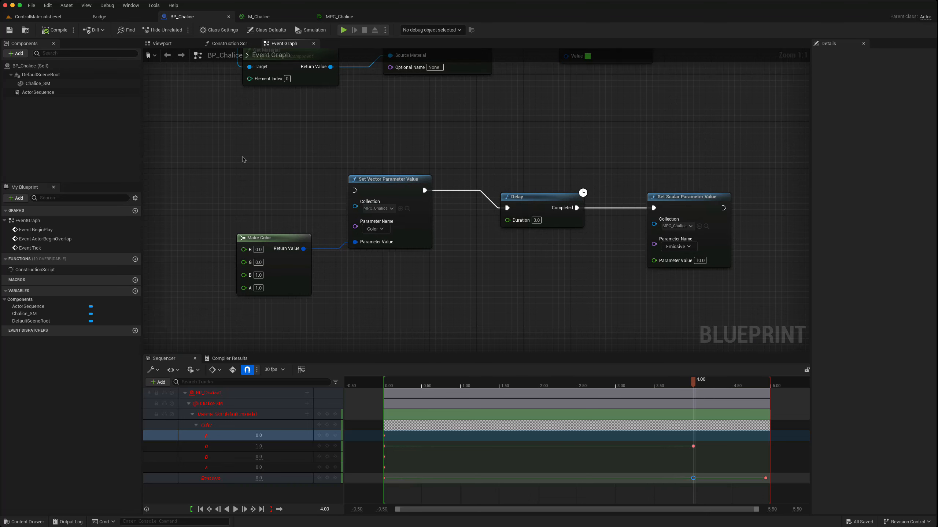